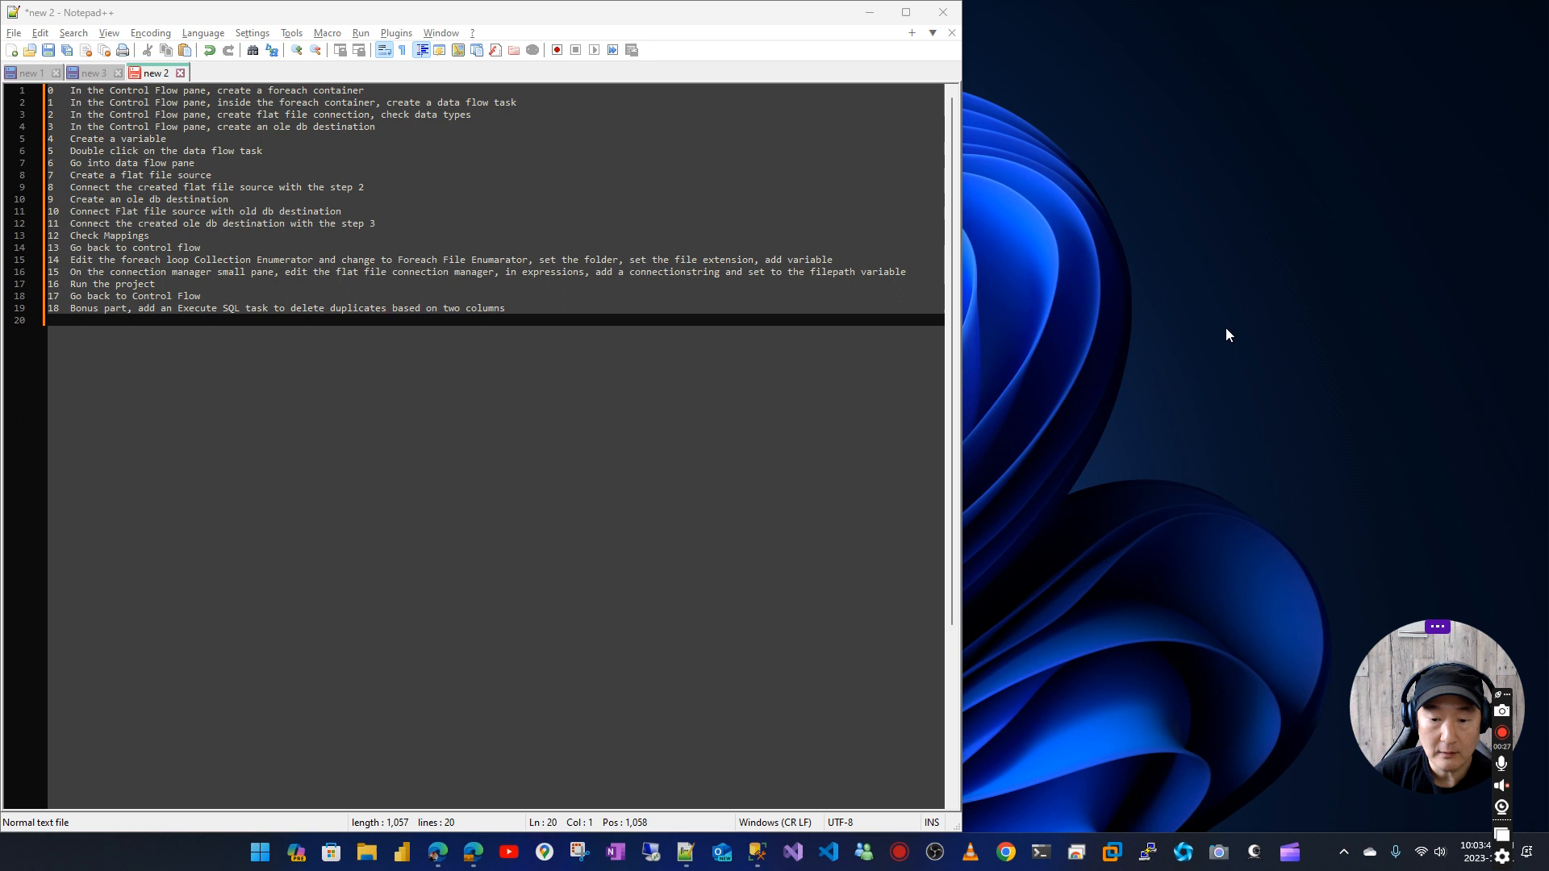
# Switch to Visual Studio and create a new Integration Services Project with the suggested name, Integration Services Project4
pyautogui.click(793, 855)
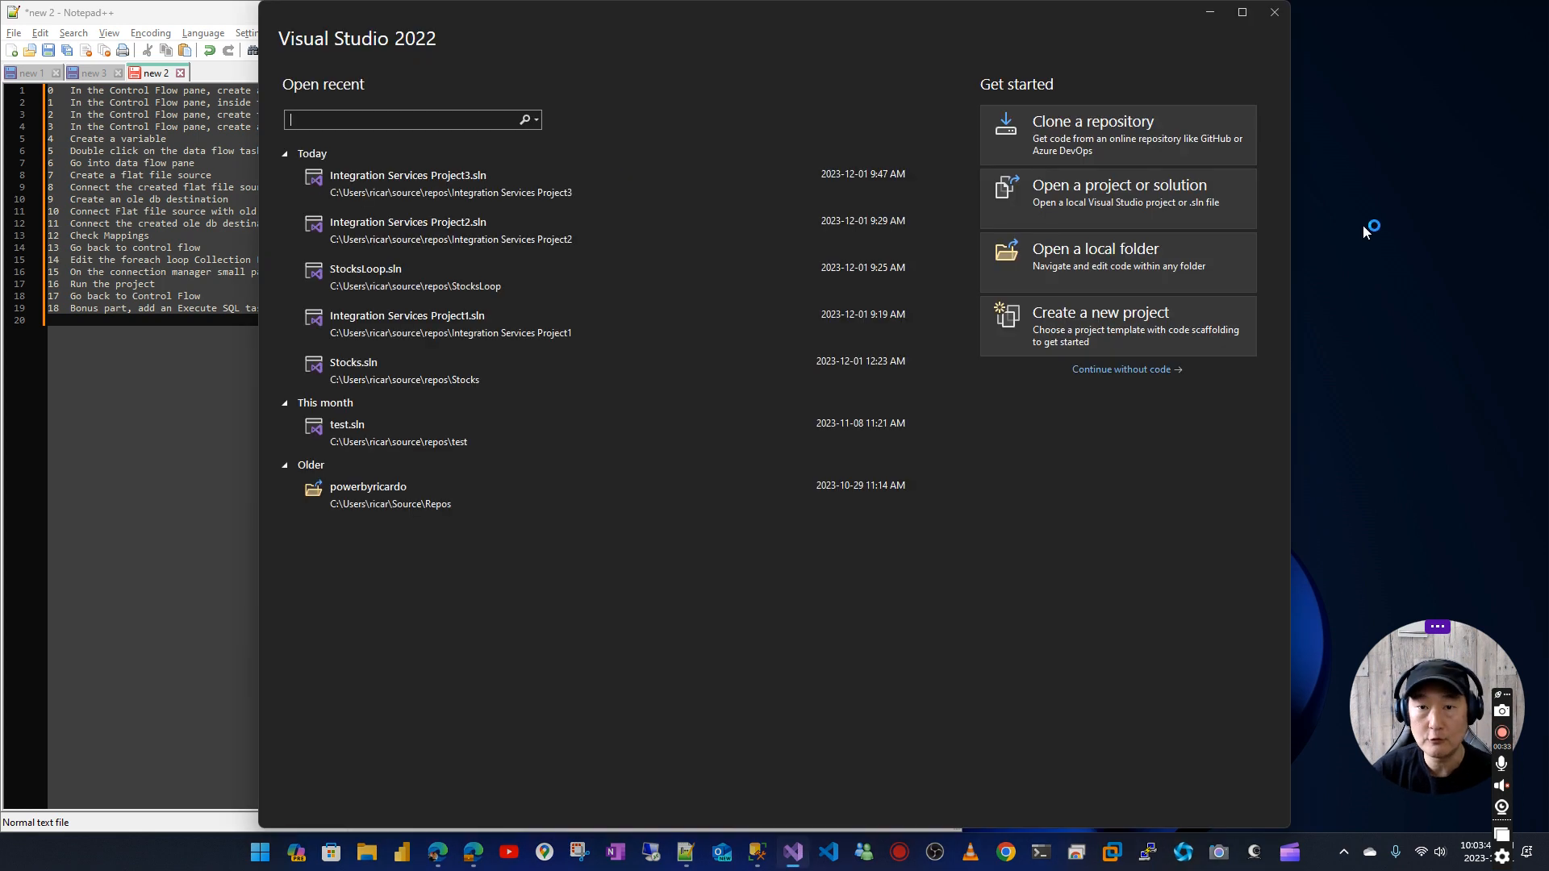
pyautogui.click(1180, 330)
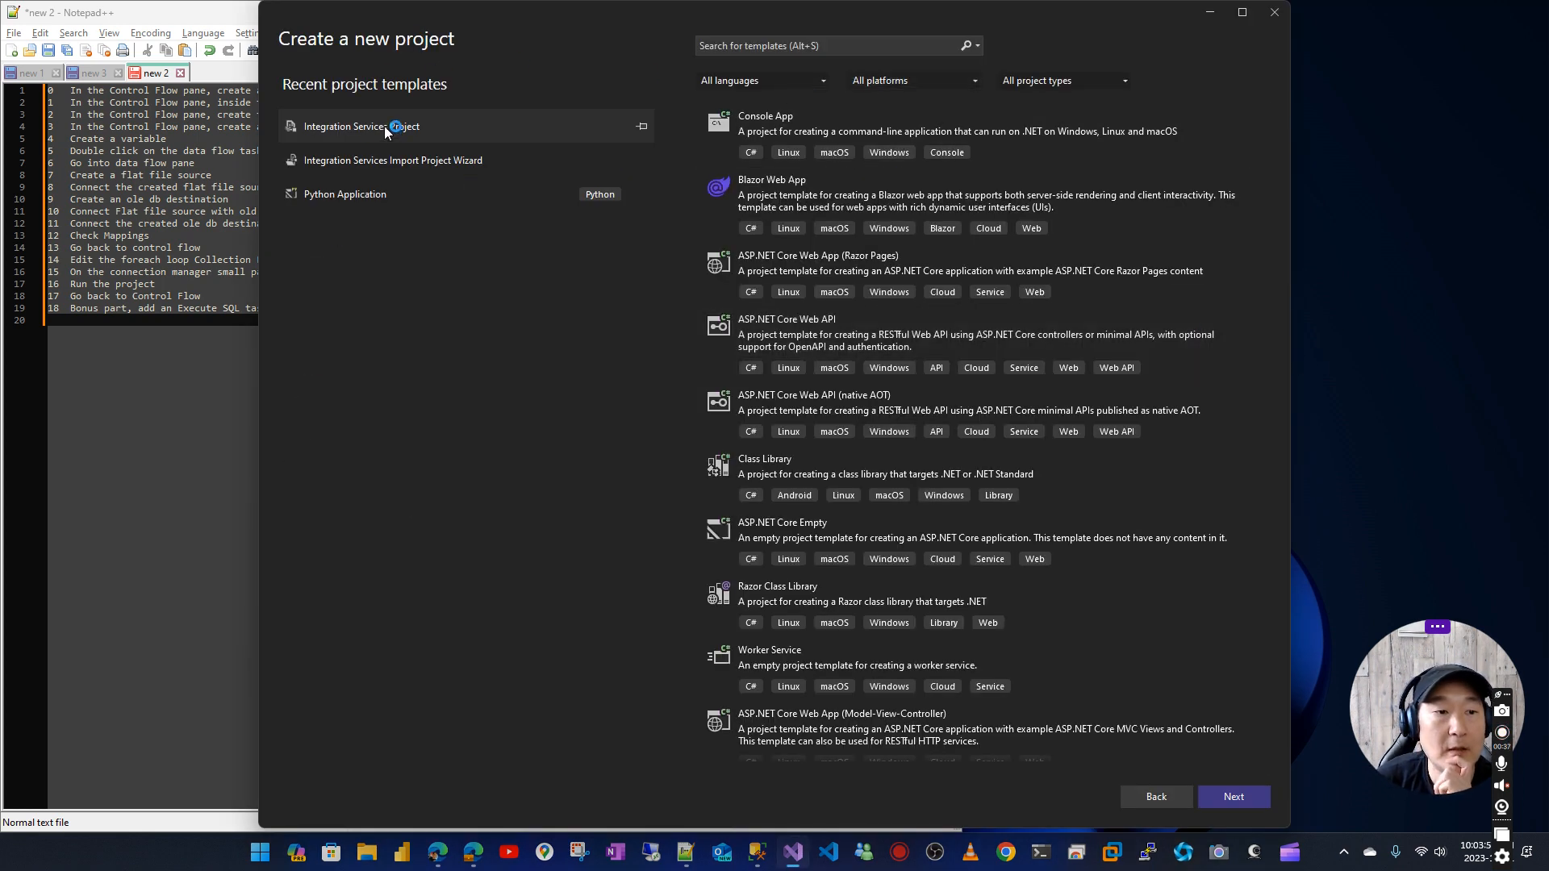
pyautogui.doubleClick(385, 129)
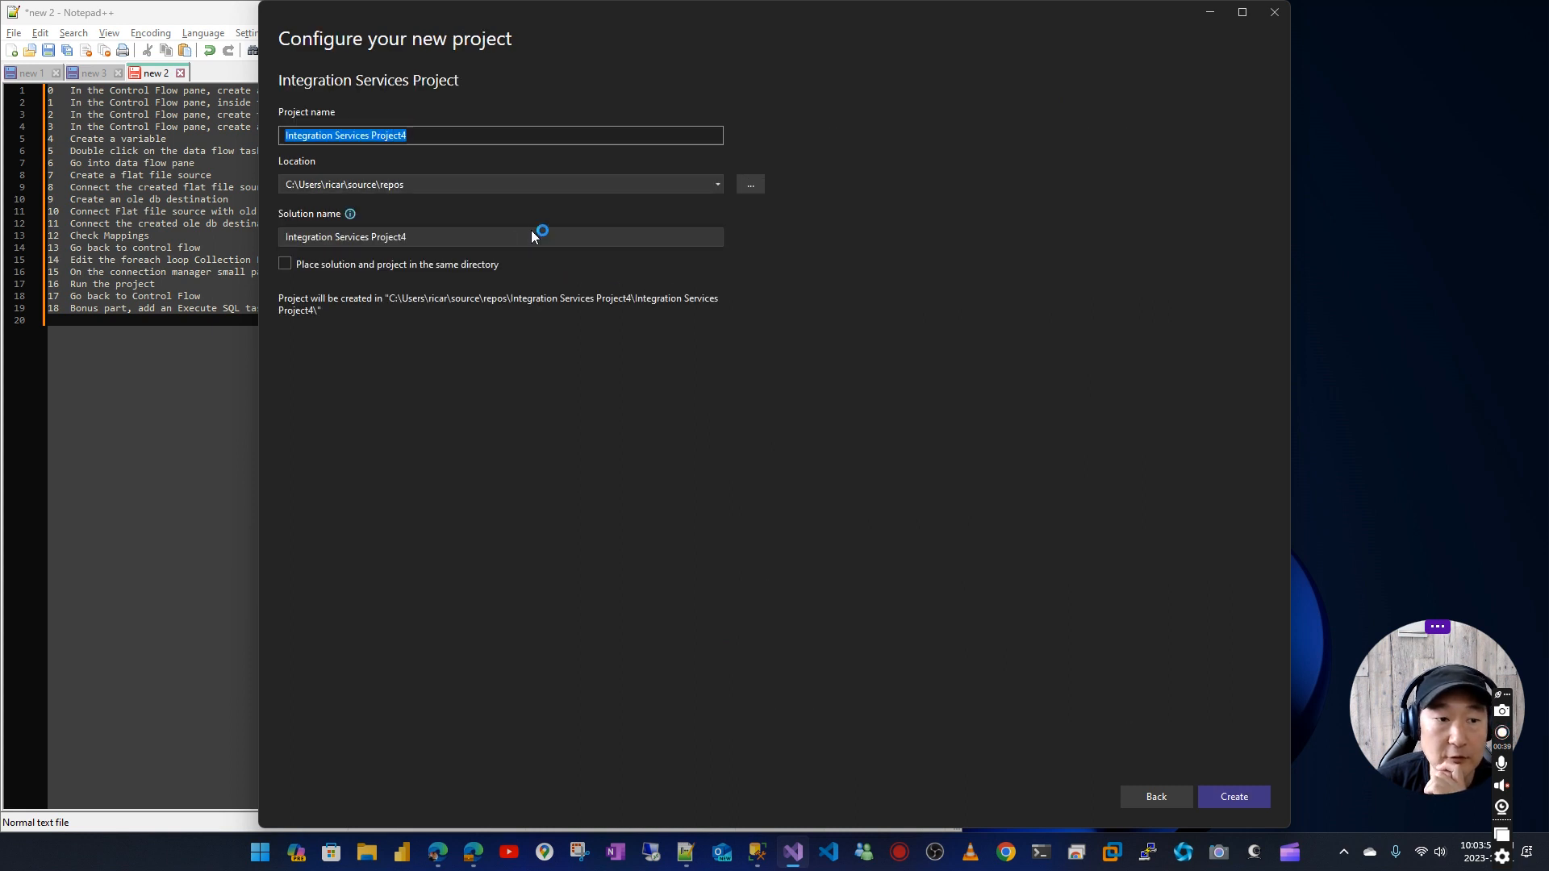
pyautogui.click(1225, 798)
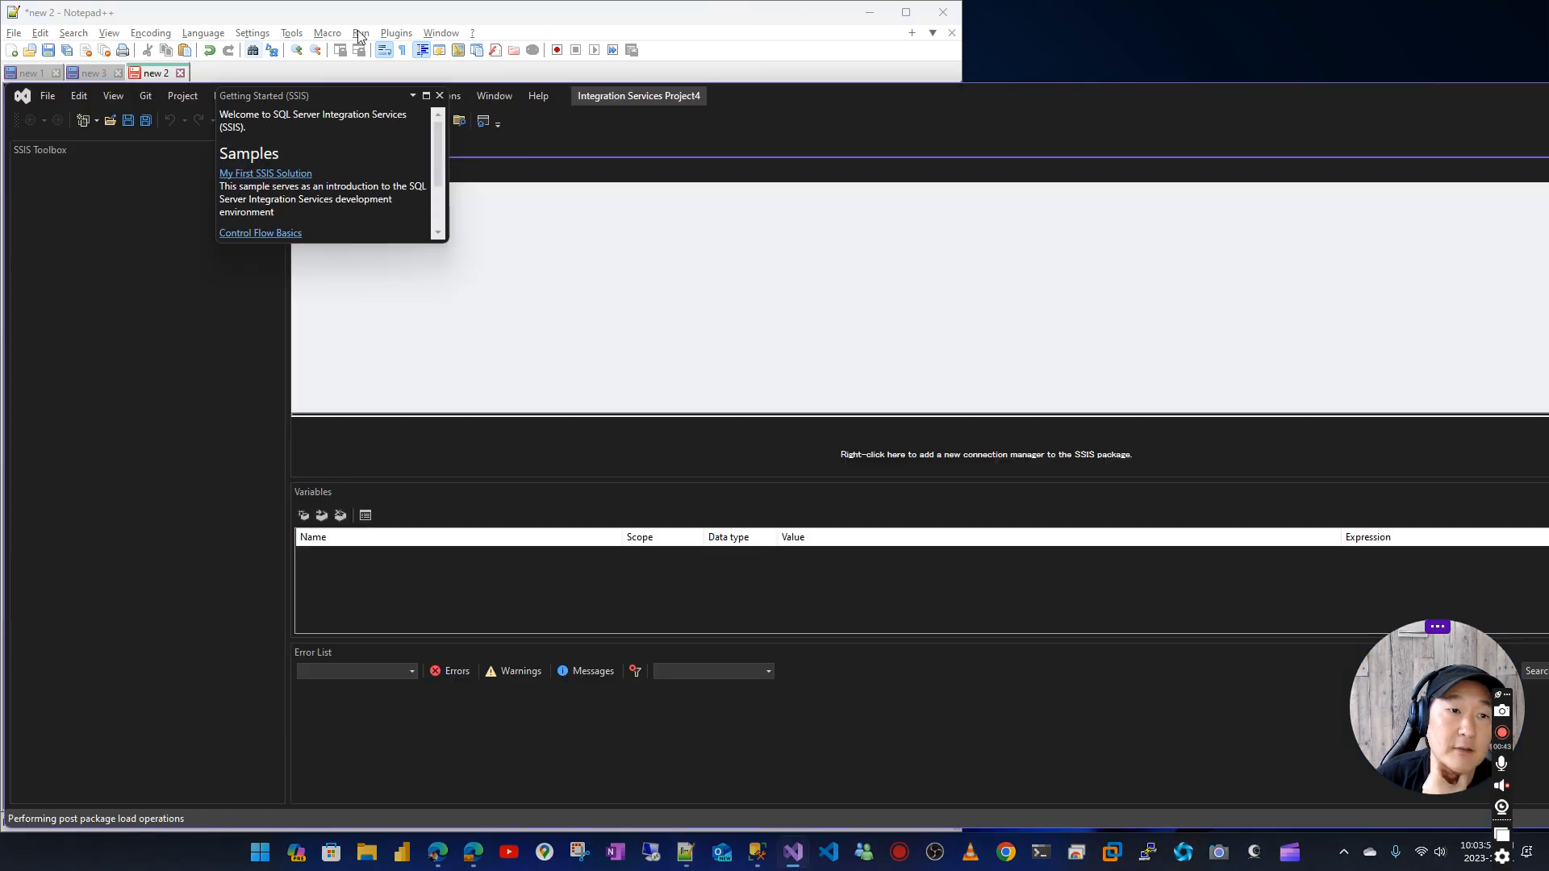
# Snap the Visual Studio window beside the notes and widen it to about two thirds of the screen
pyautogui.moveTo(1001, 92); pyautogui.dragTo(1548, 113)
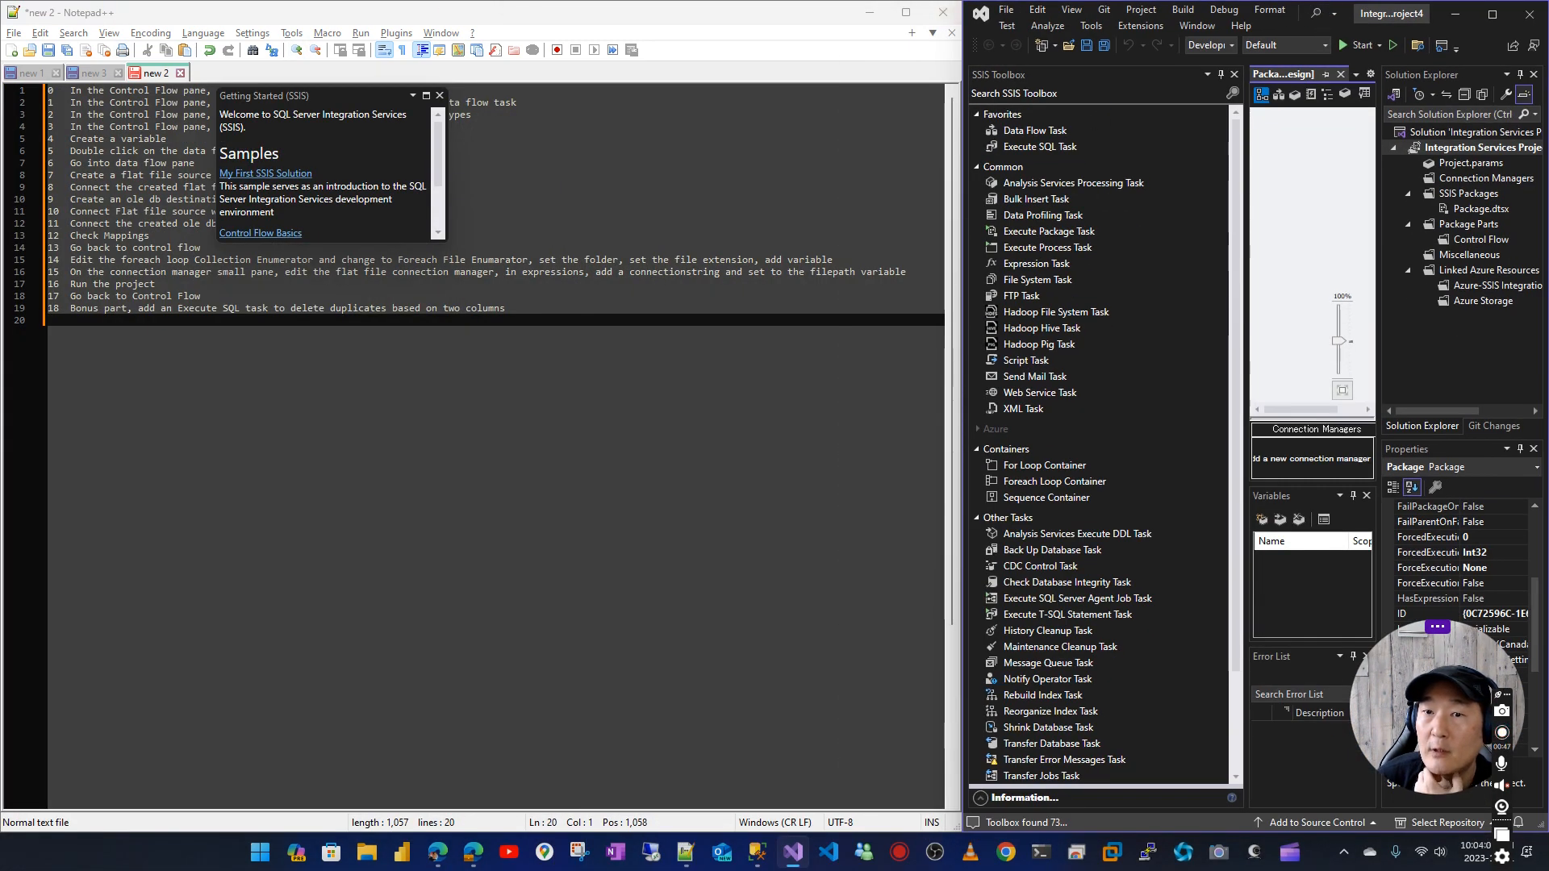
pyautogui.moveTo(963, 2); pyautogui.dragTo(447, 1)
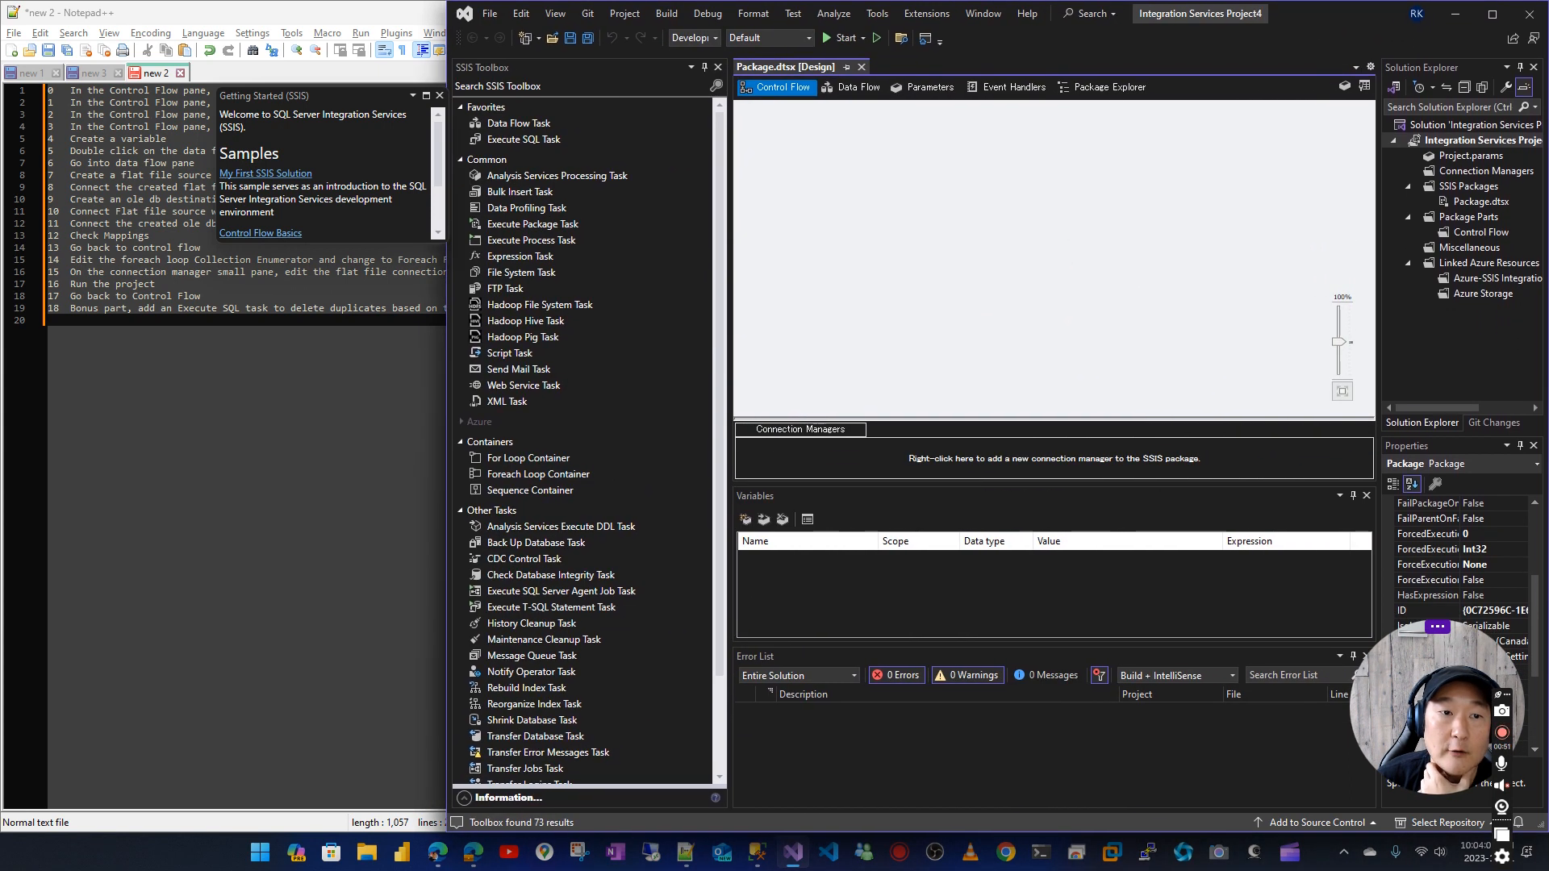
# Add a Foreach Loop Container to the control flow, enlarge it, and close the Getting Started (SSIS) window
pyautogui.click(377, 15)
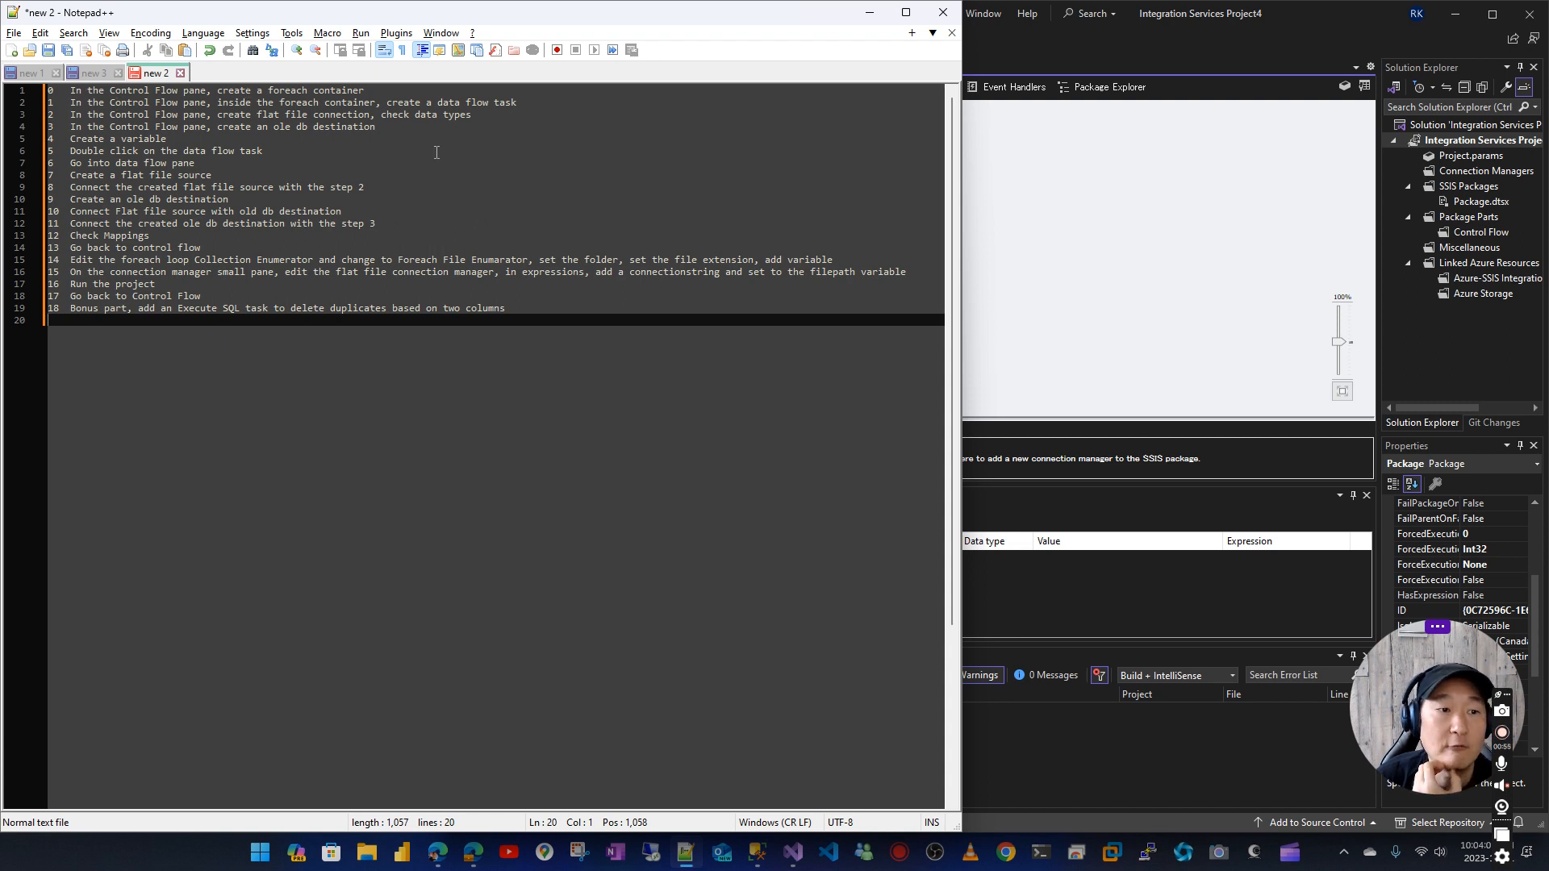
pyautogui.click(1324, 17)
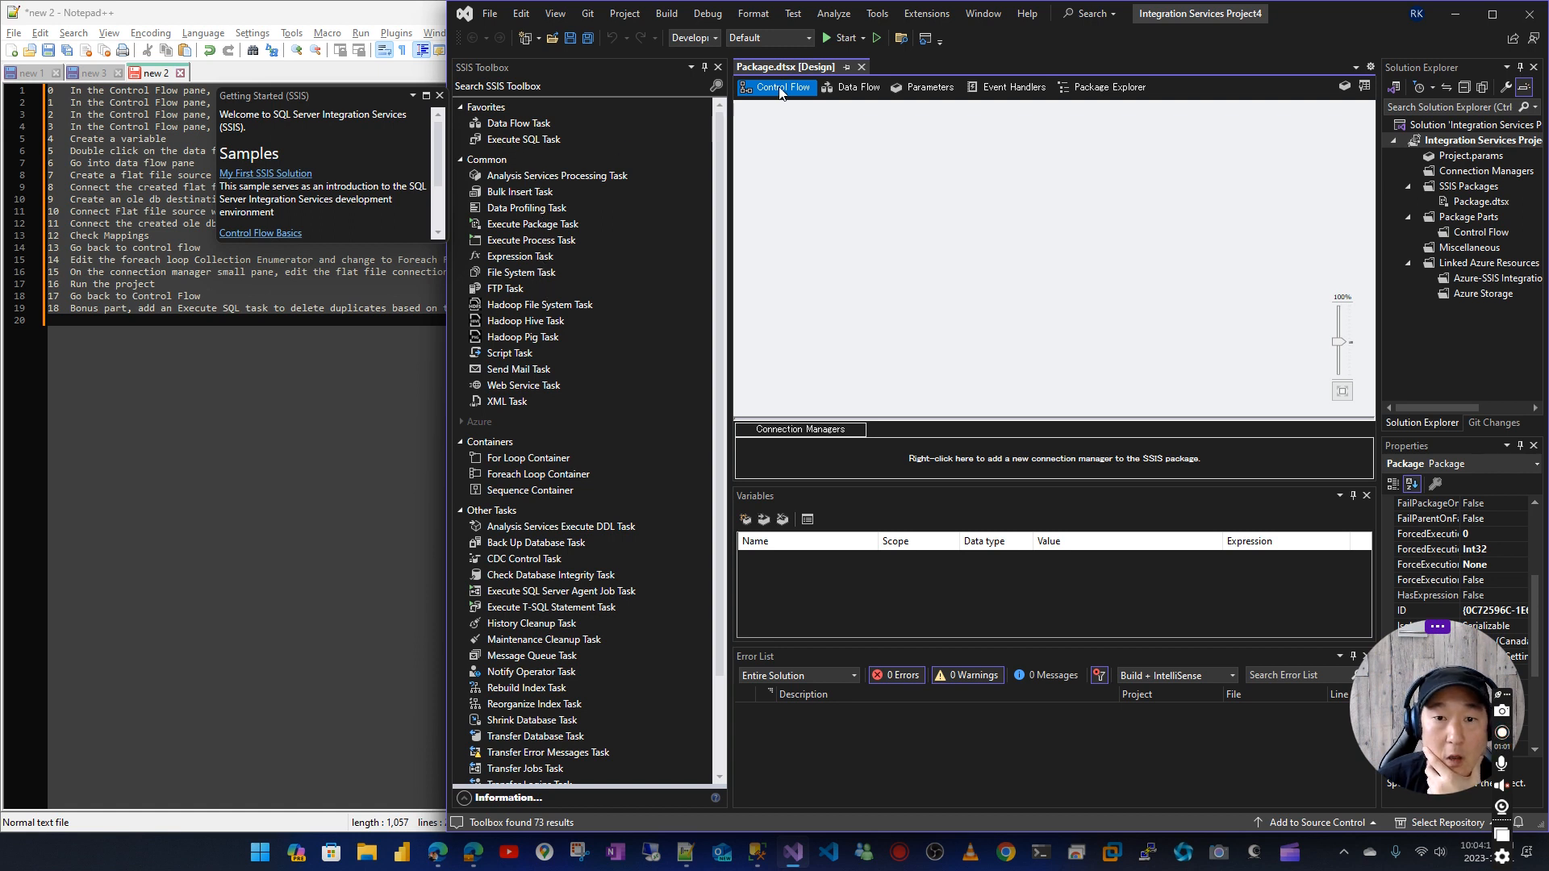
pyautogui.moveTo(533, 480); pyautogui.dragTo(806, 132)
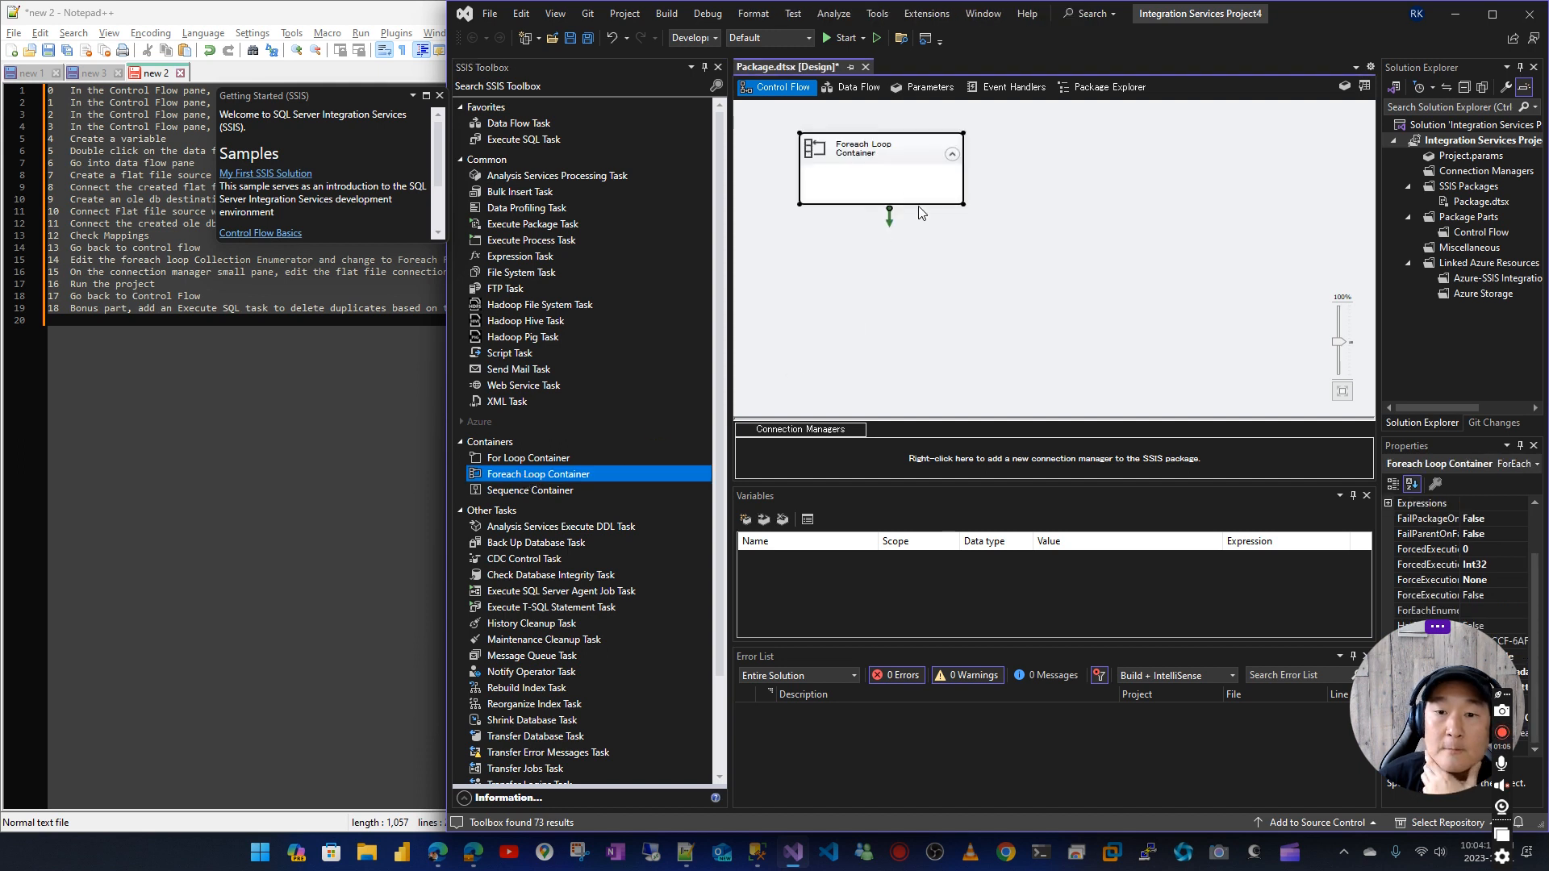
pyautogui.moveTo(963, 203); pyautogui.dragTo(1029, 254)
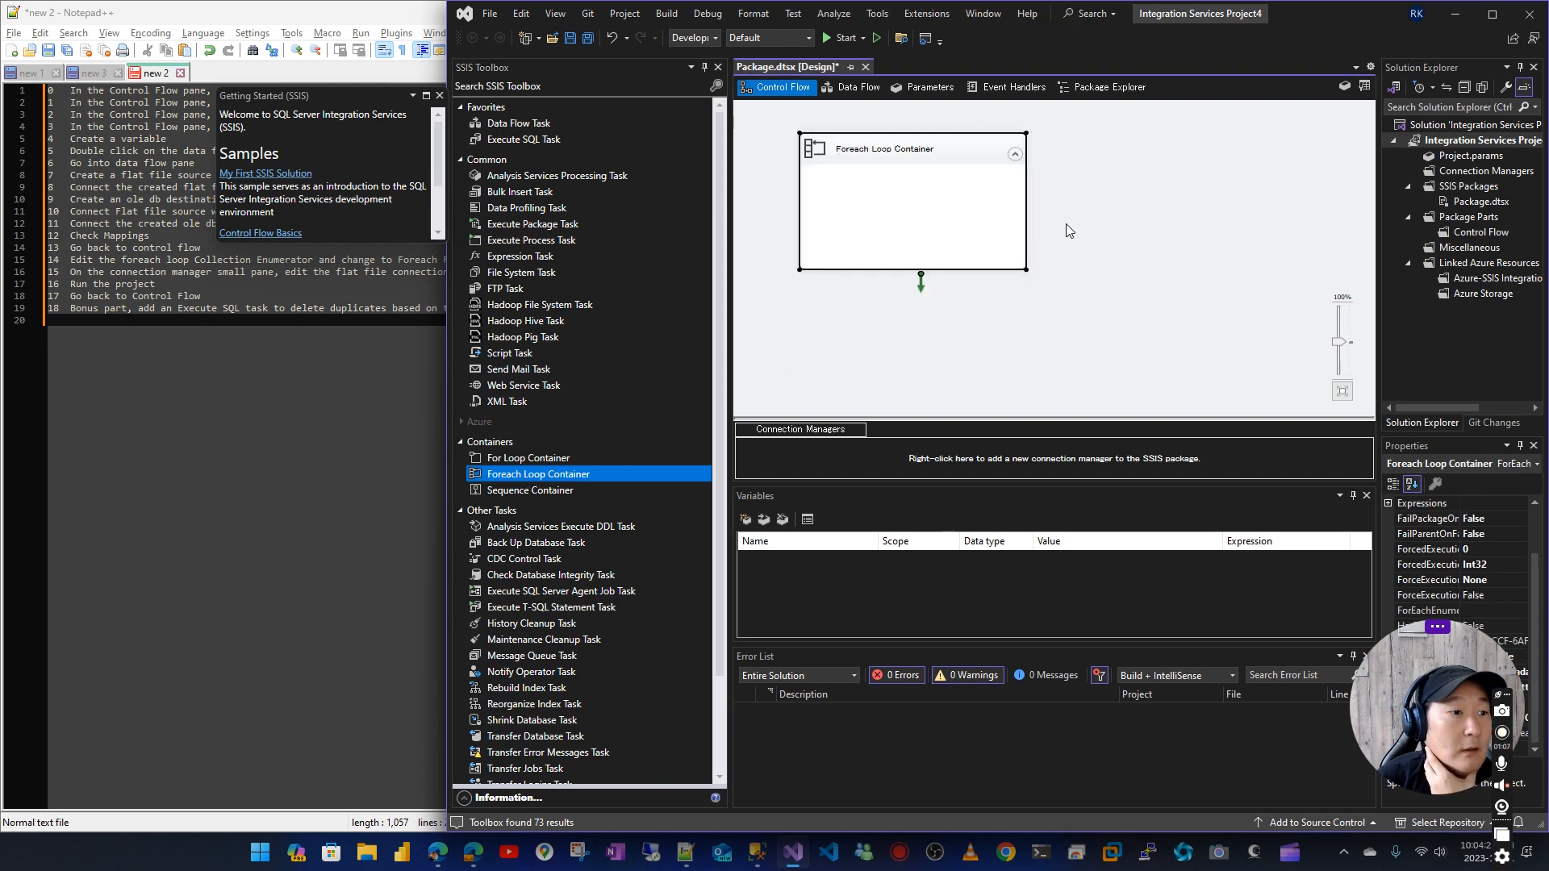
pyautogui.click(438, 94)
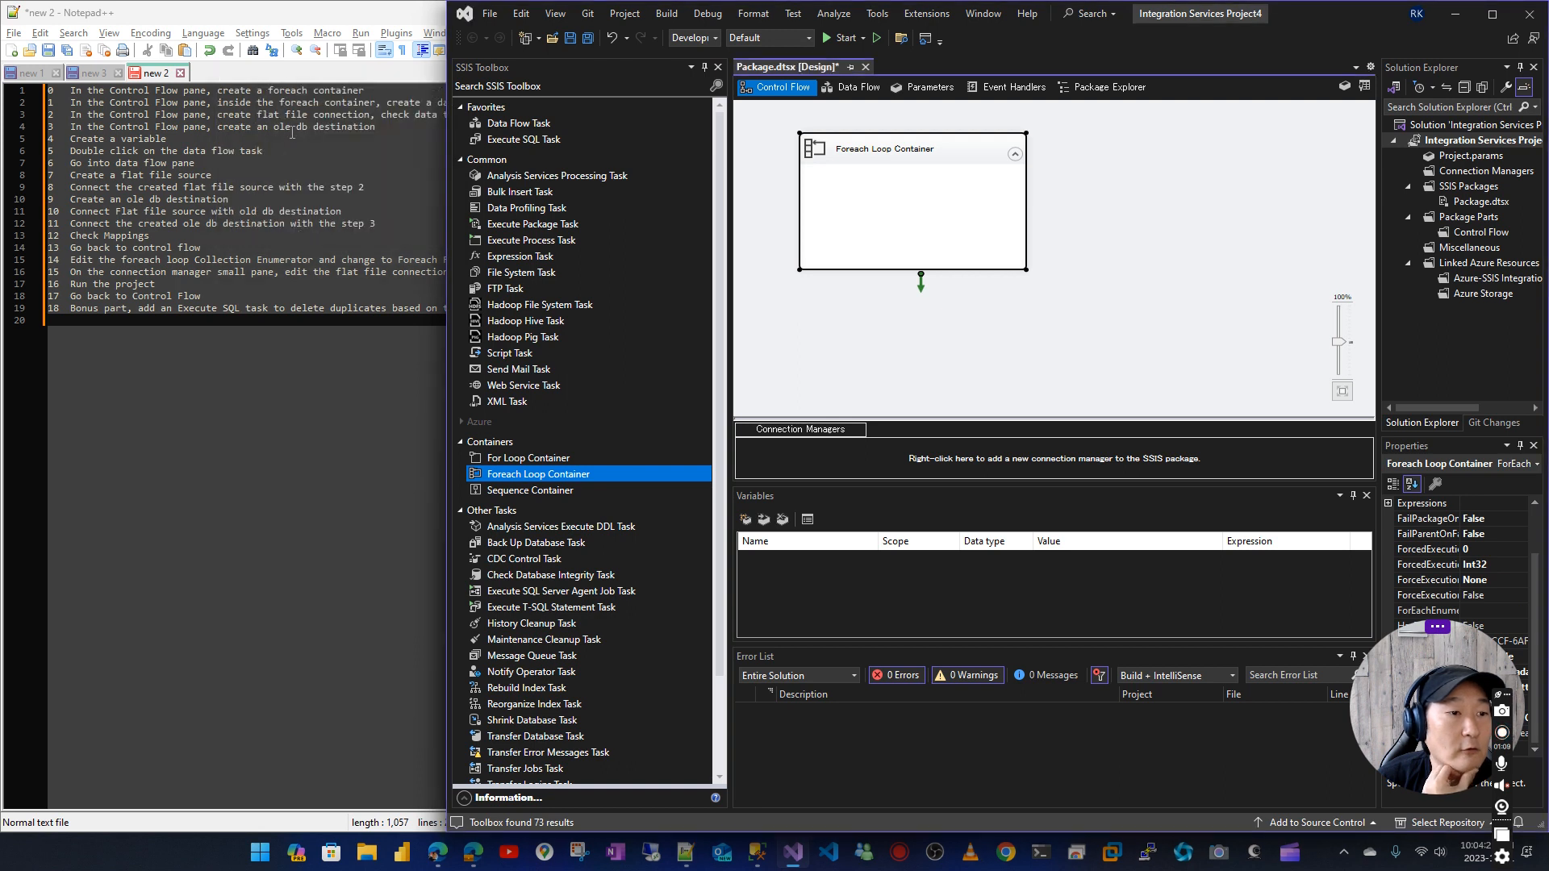
# Consult the notes and add a Data Flow Task inside the Foreach Loop Container
pyautogui.click(280, 111)
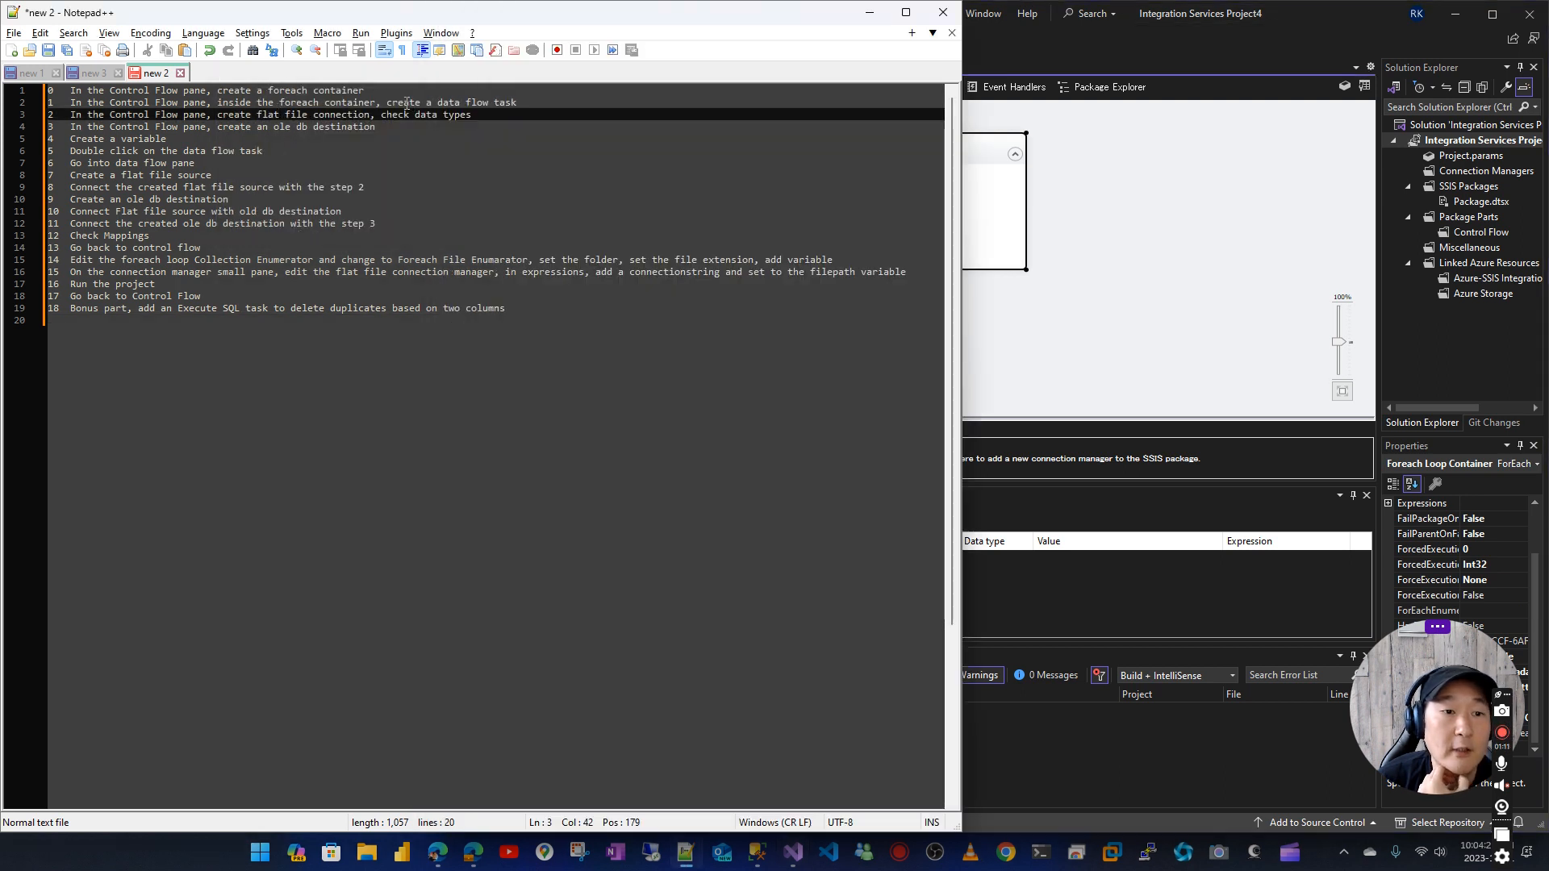
pyautogui.click(1102, 221)
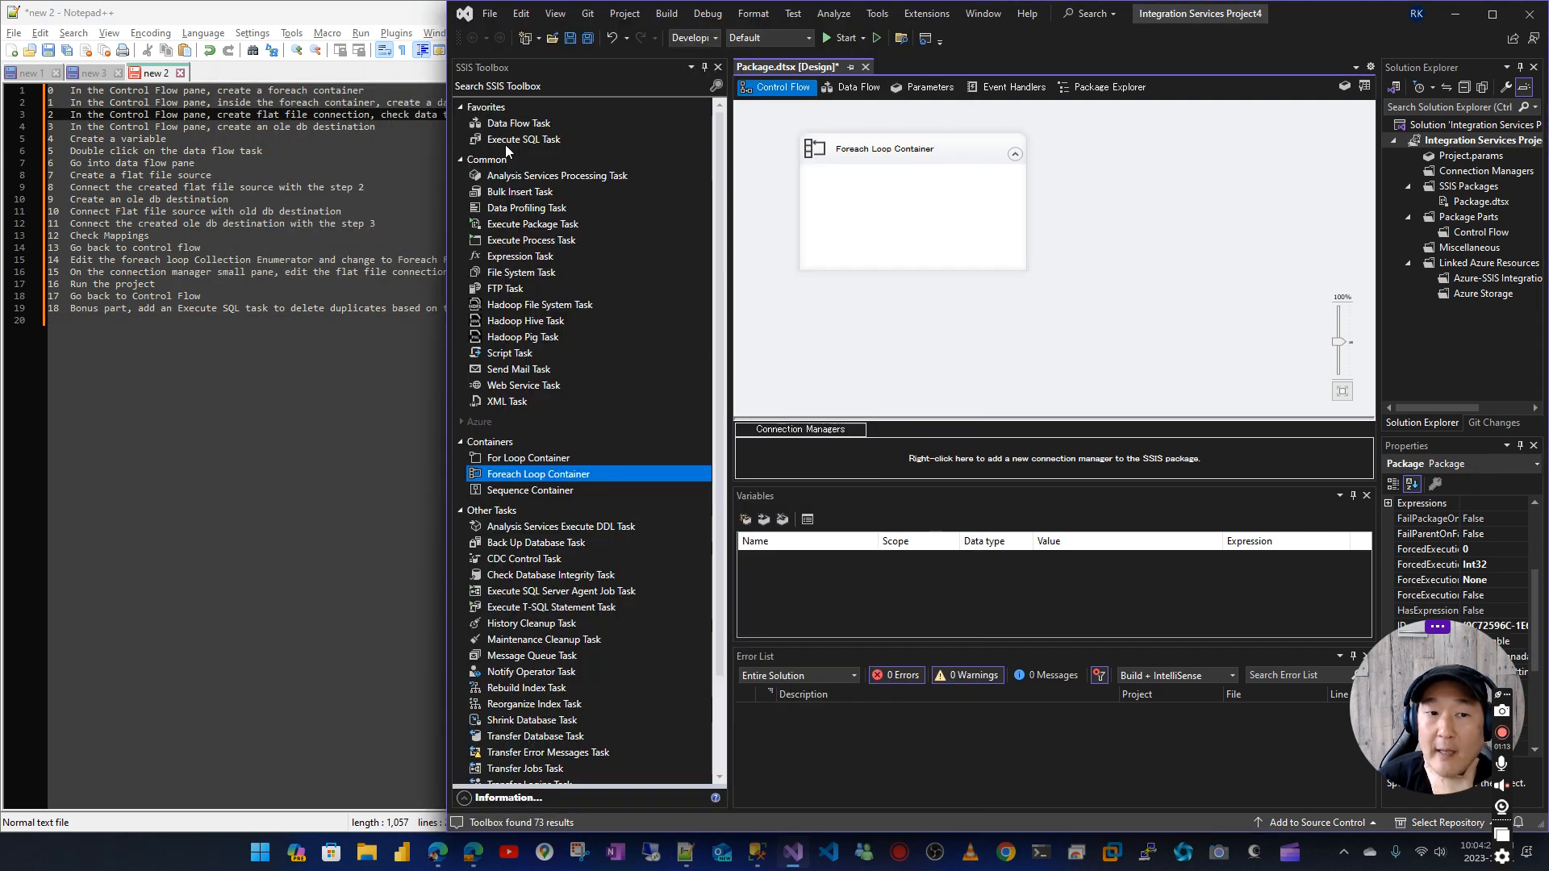
pyautogui.click(520, 126)
pyautogui.moveTo(520, 125); pyautogui.dragTo(867, 210)
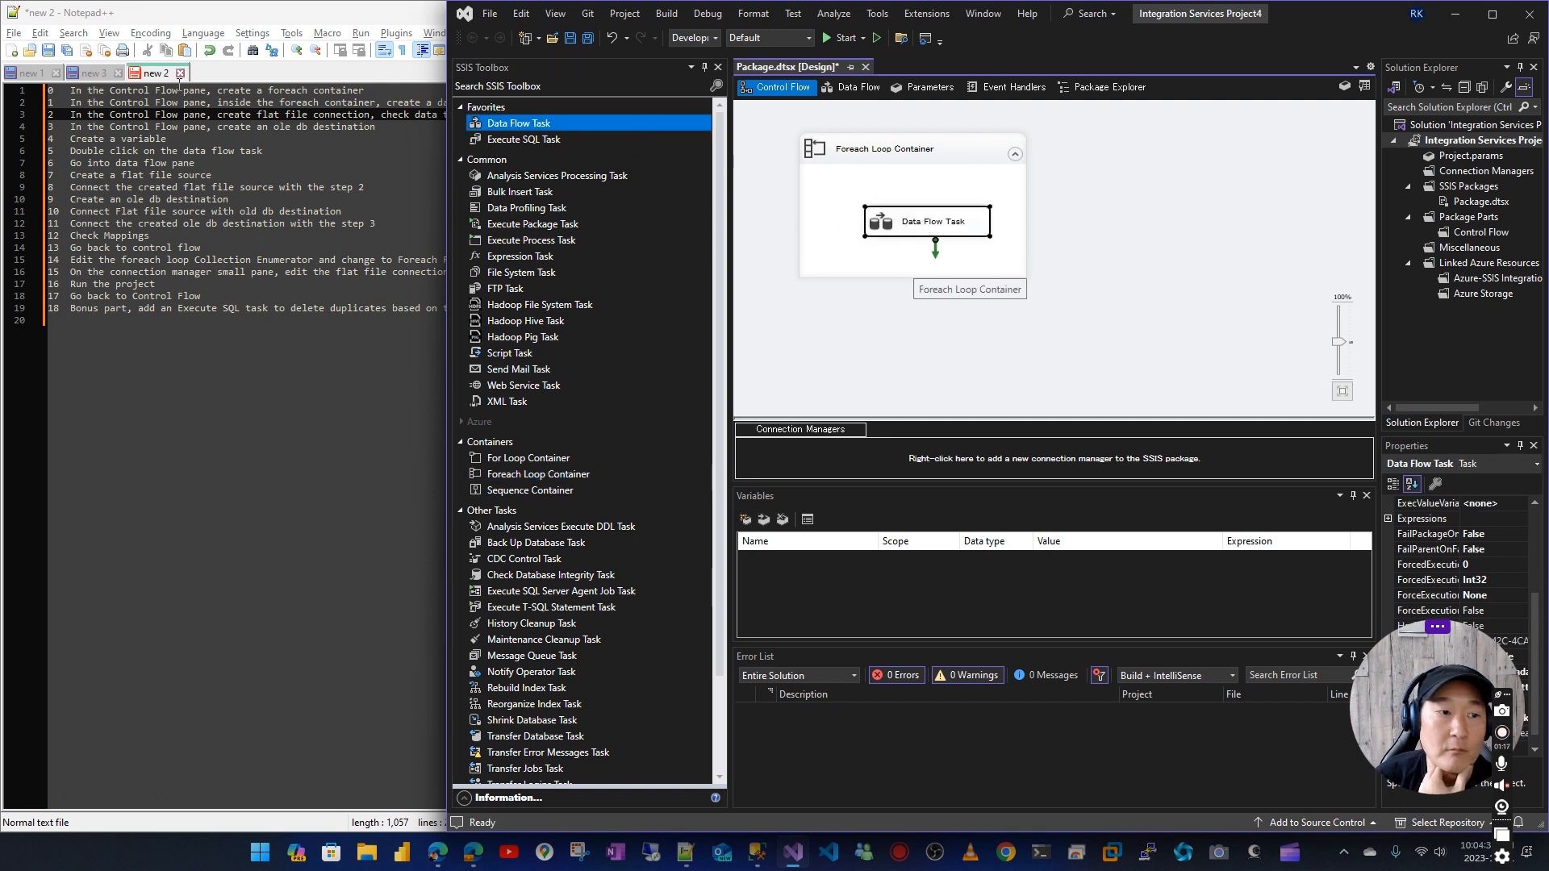
# Review the steps in the notes about creating the flat file connection, checking data types and creating the OLE DB destination
pyautogui.click(221, 114)
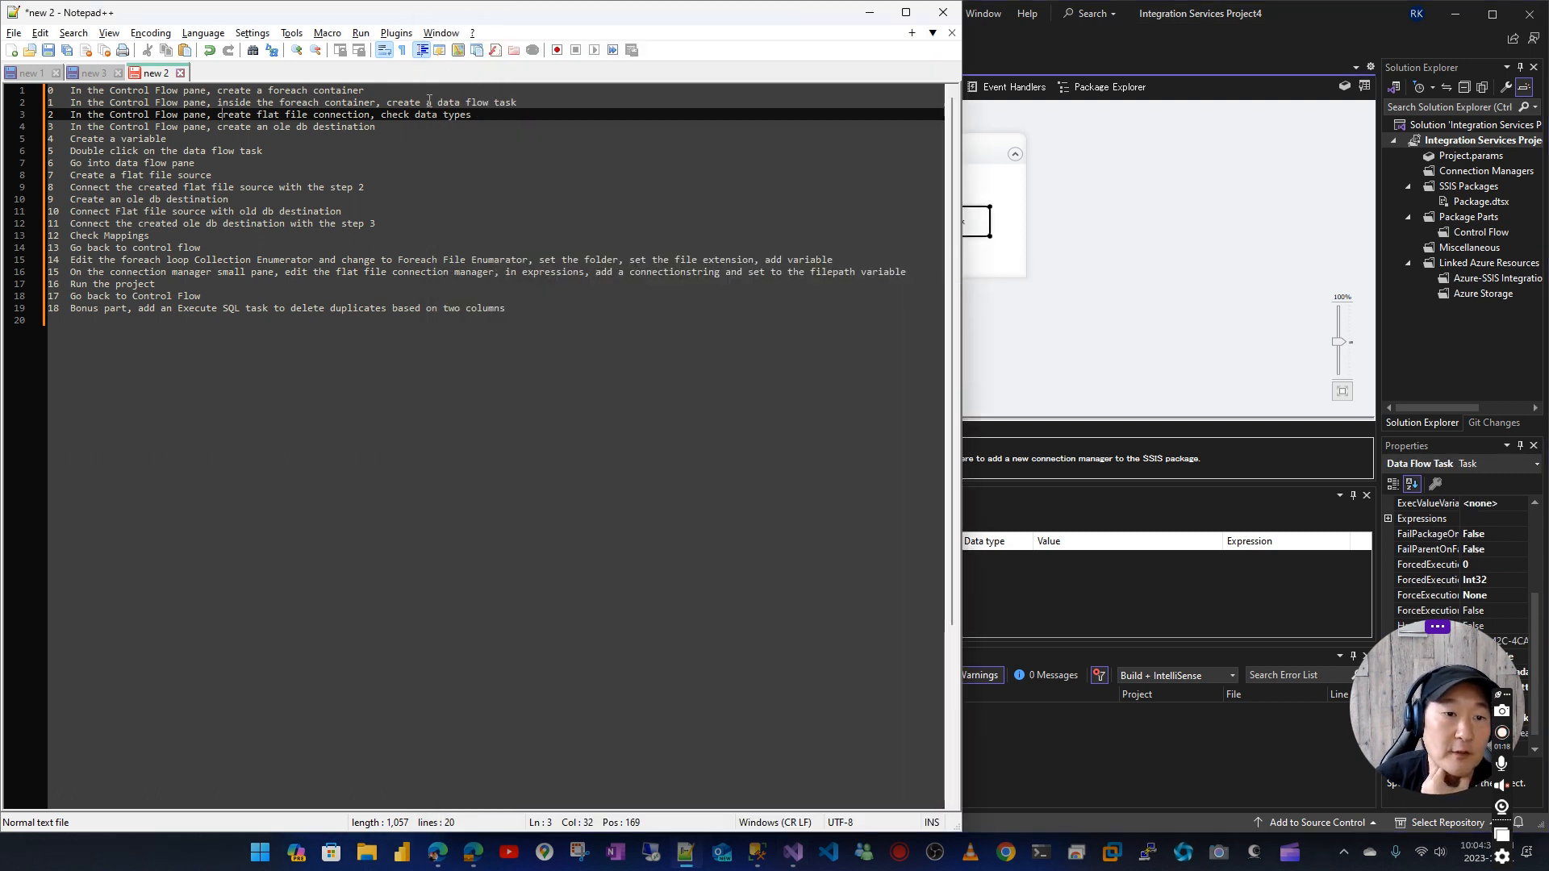
pyautogui.click(1097, 221)
pyautogui.click(146, 114)
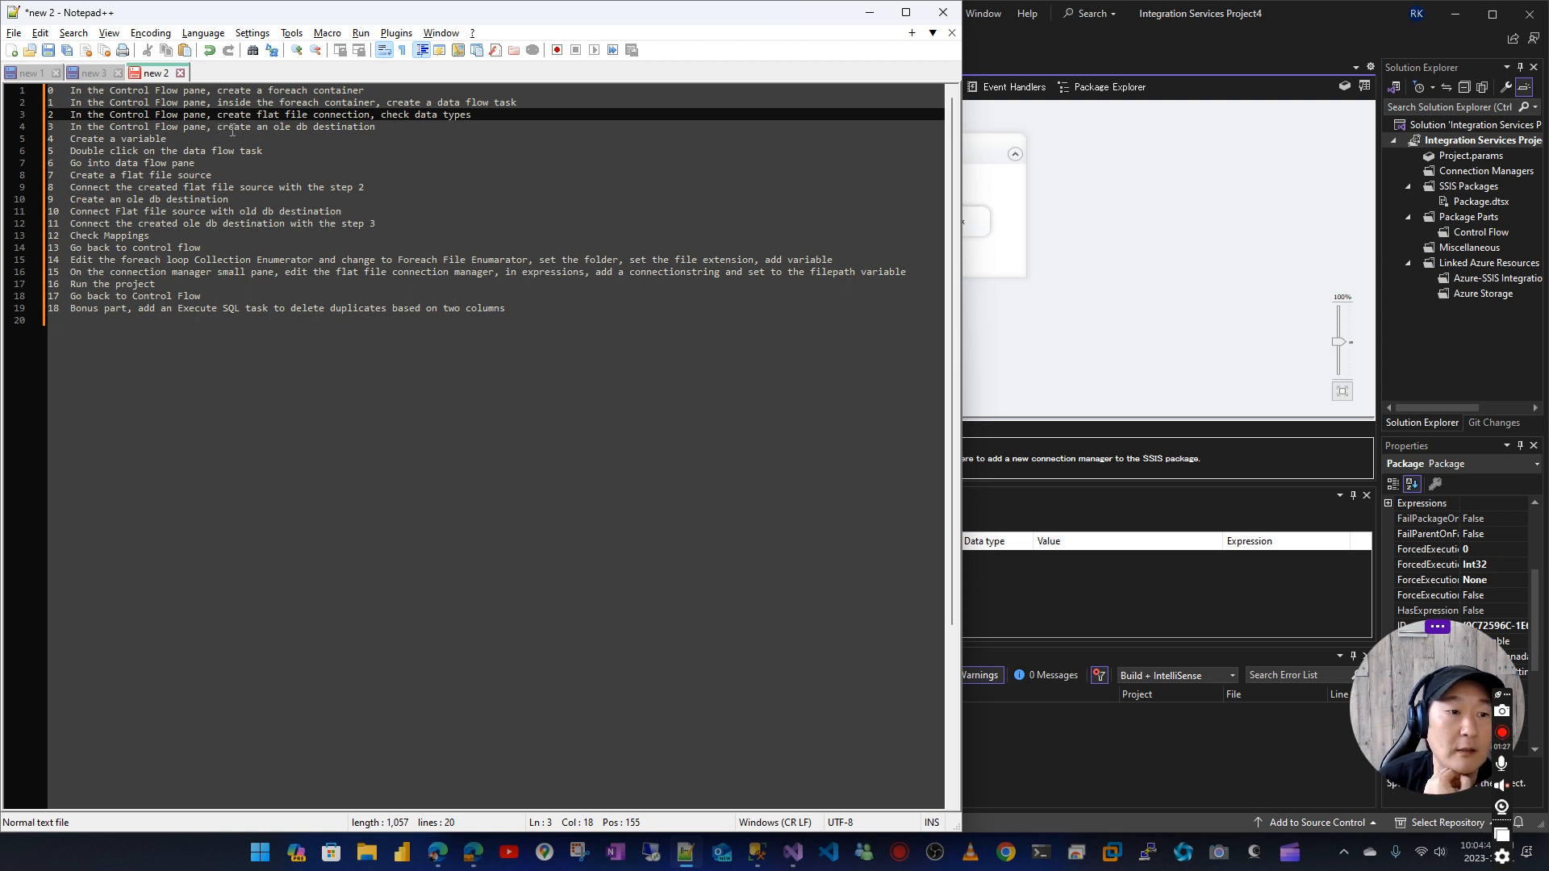
pyautogui.click(380, 128)
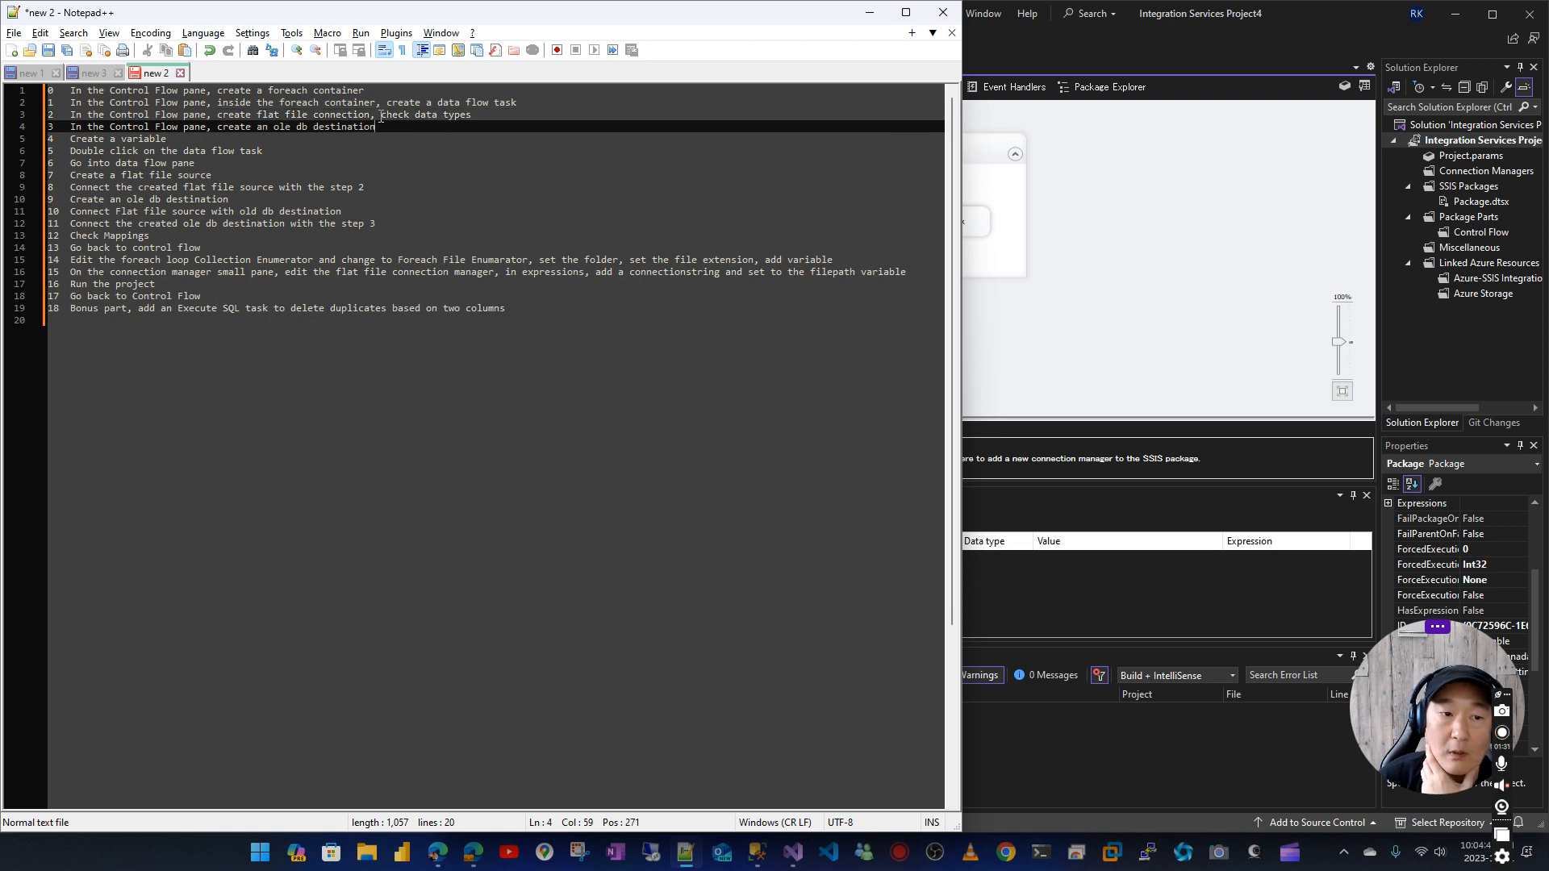
pyautogui.moveTo(343, 114); pyautogui.dragTo(471, 116)
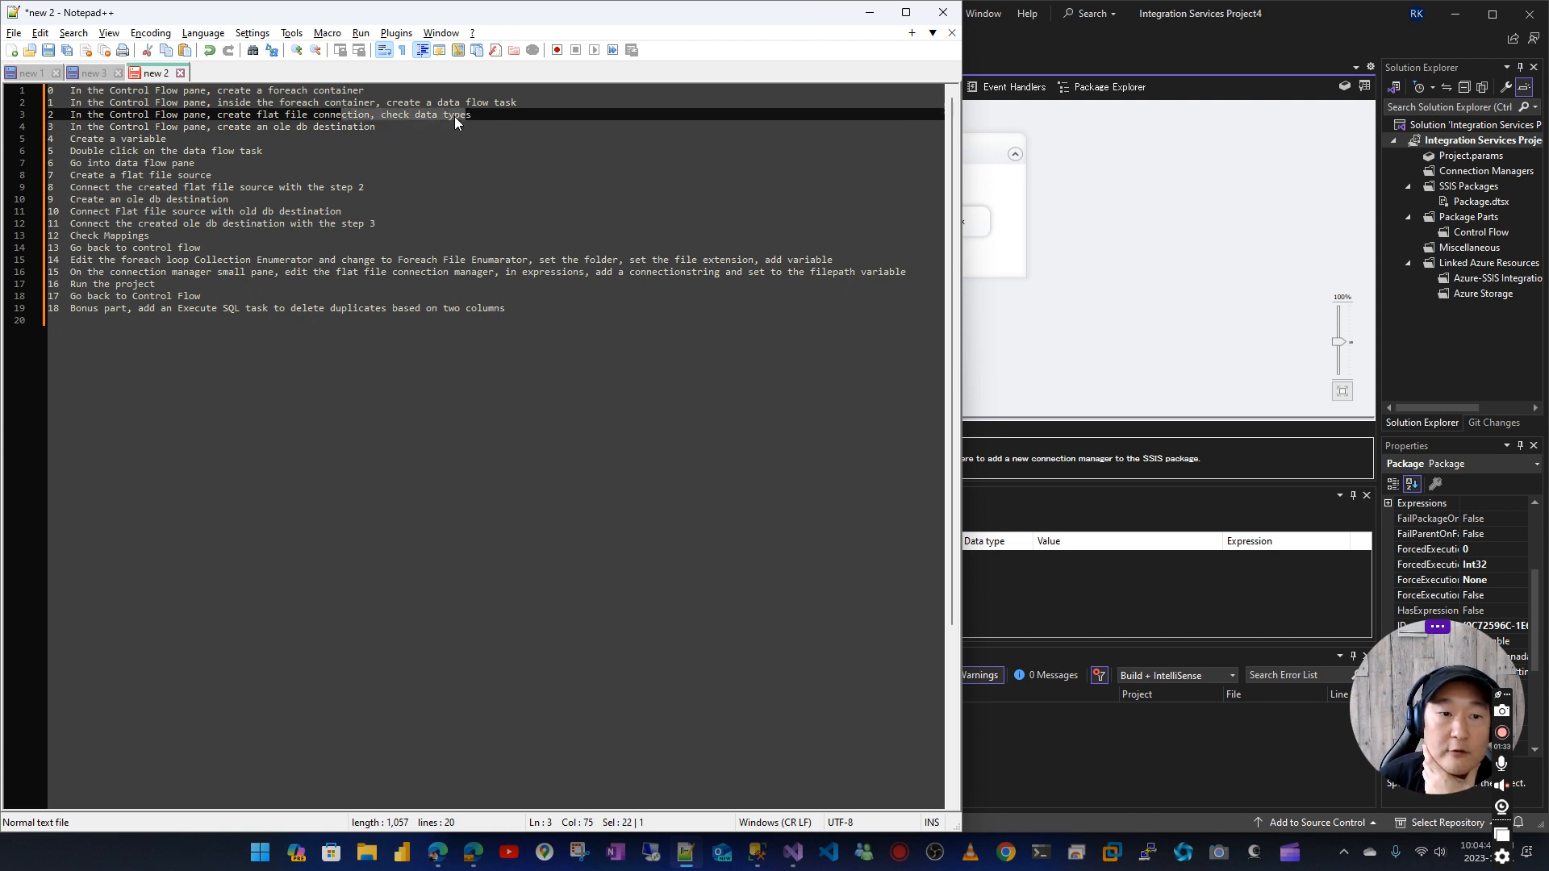
pyautogui.click(437, 117)
pyautogui.click(1051, 226)
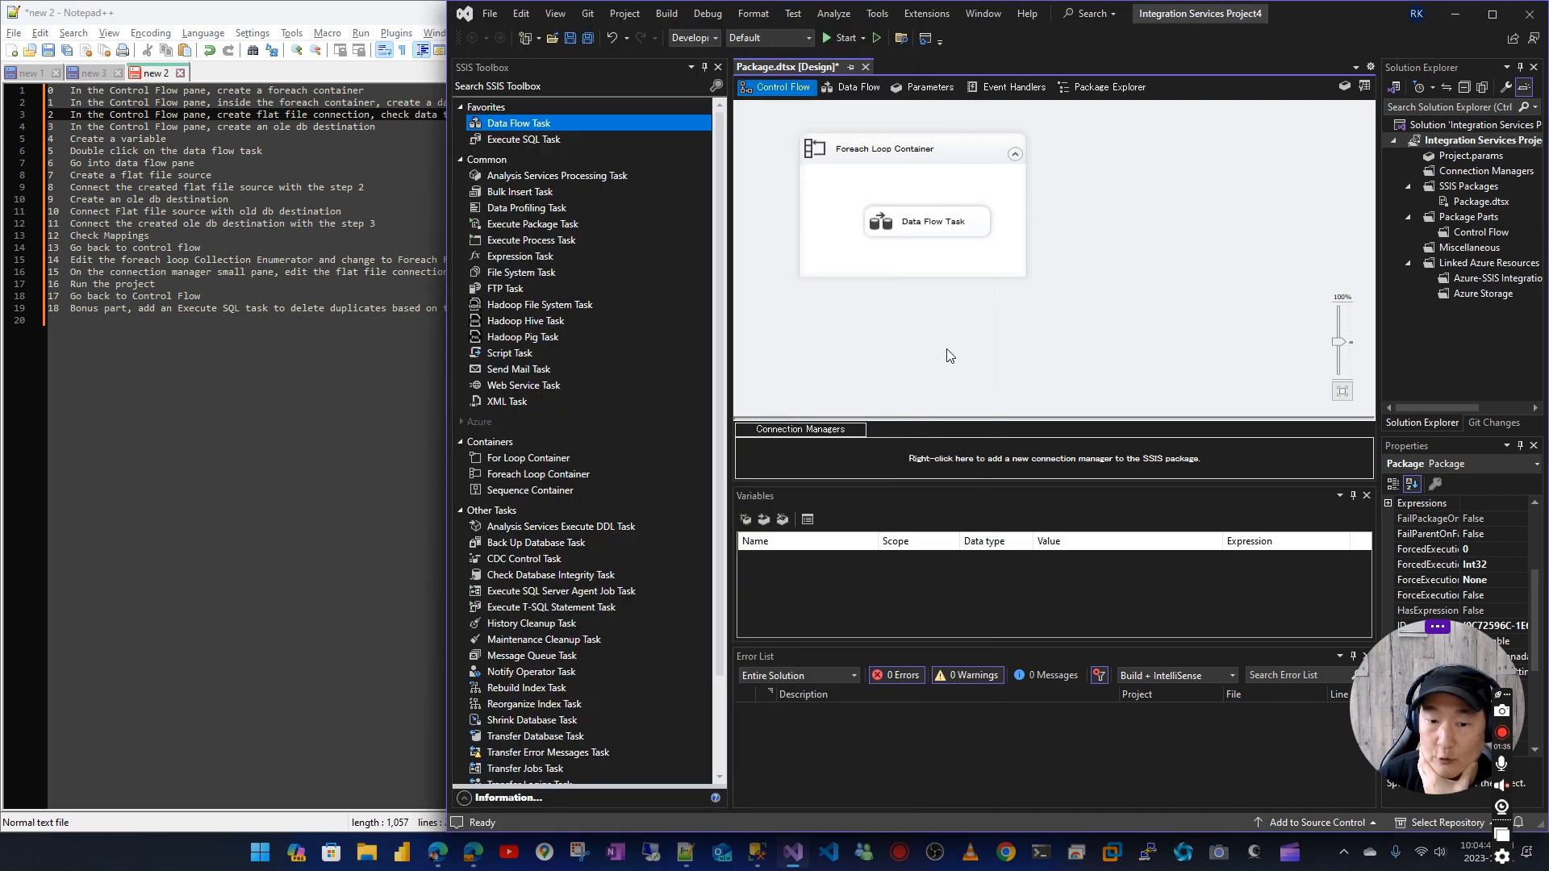
# Start a new flat file connection and choose Header_AAPL.csv from the Loop folder, filtering for CSV files
pyautogui.rightClick(825, 453)
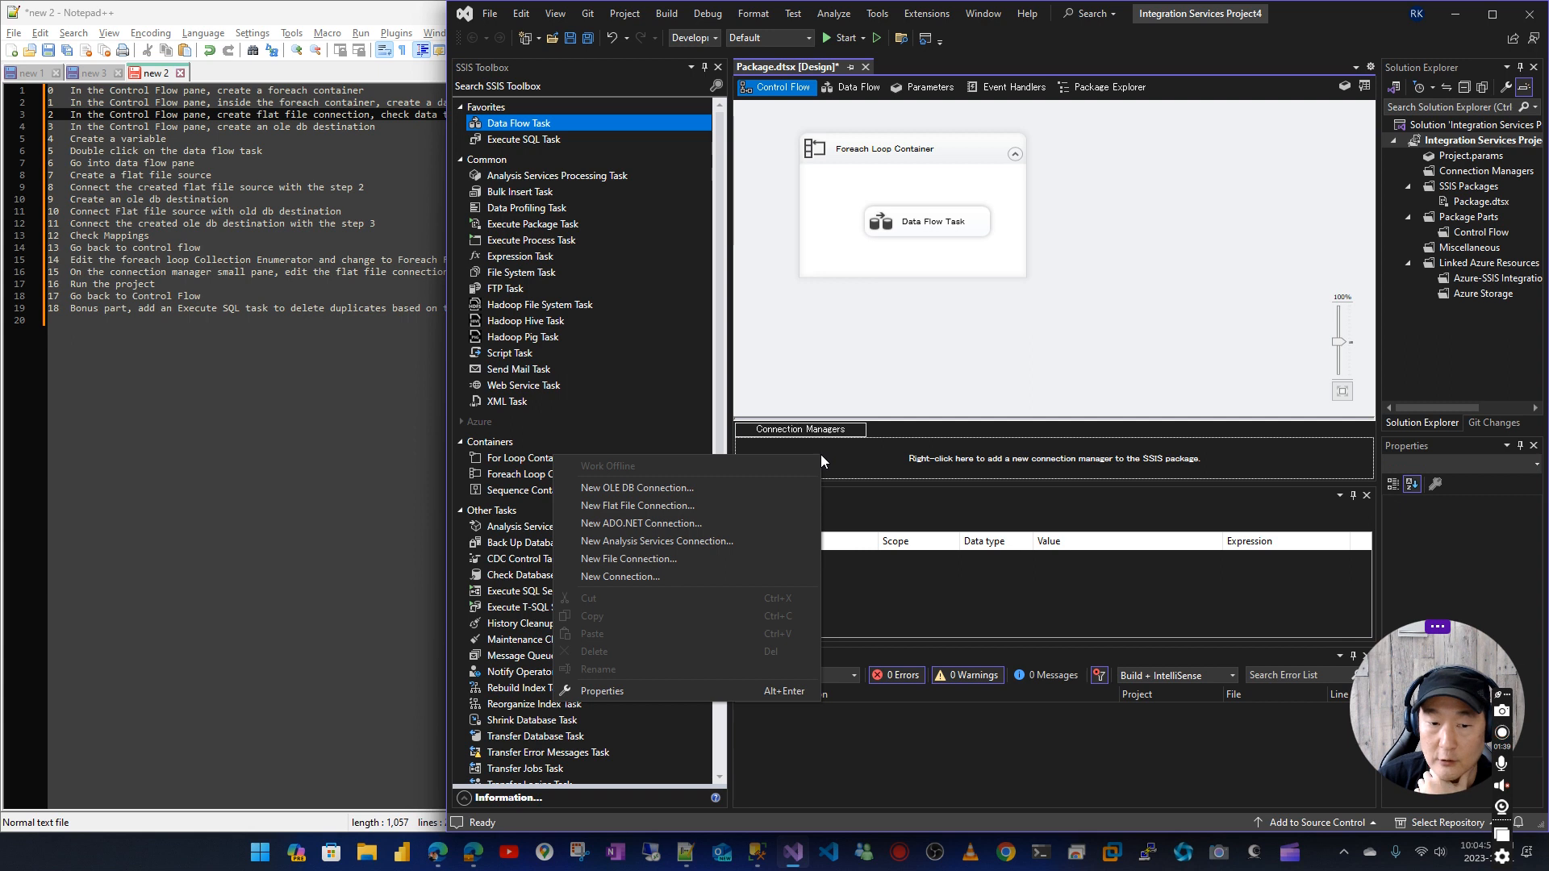
pyautogui.click(671, 505)
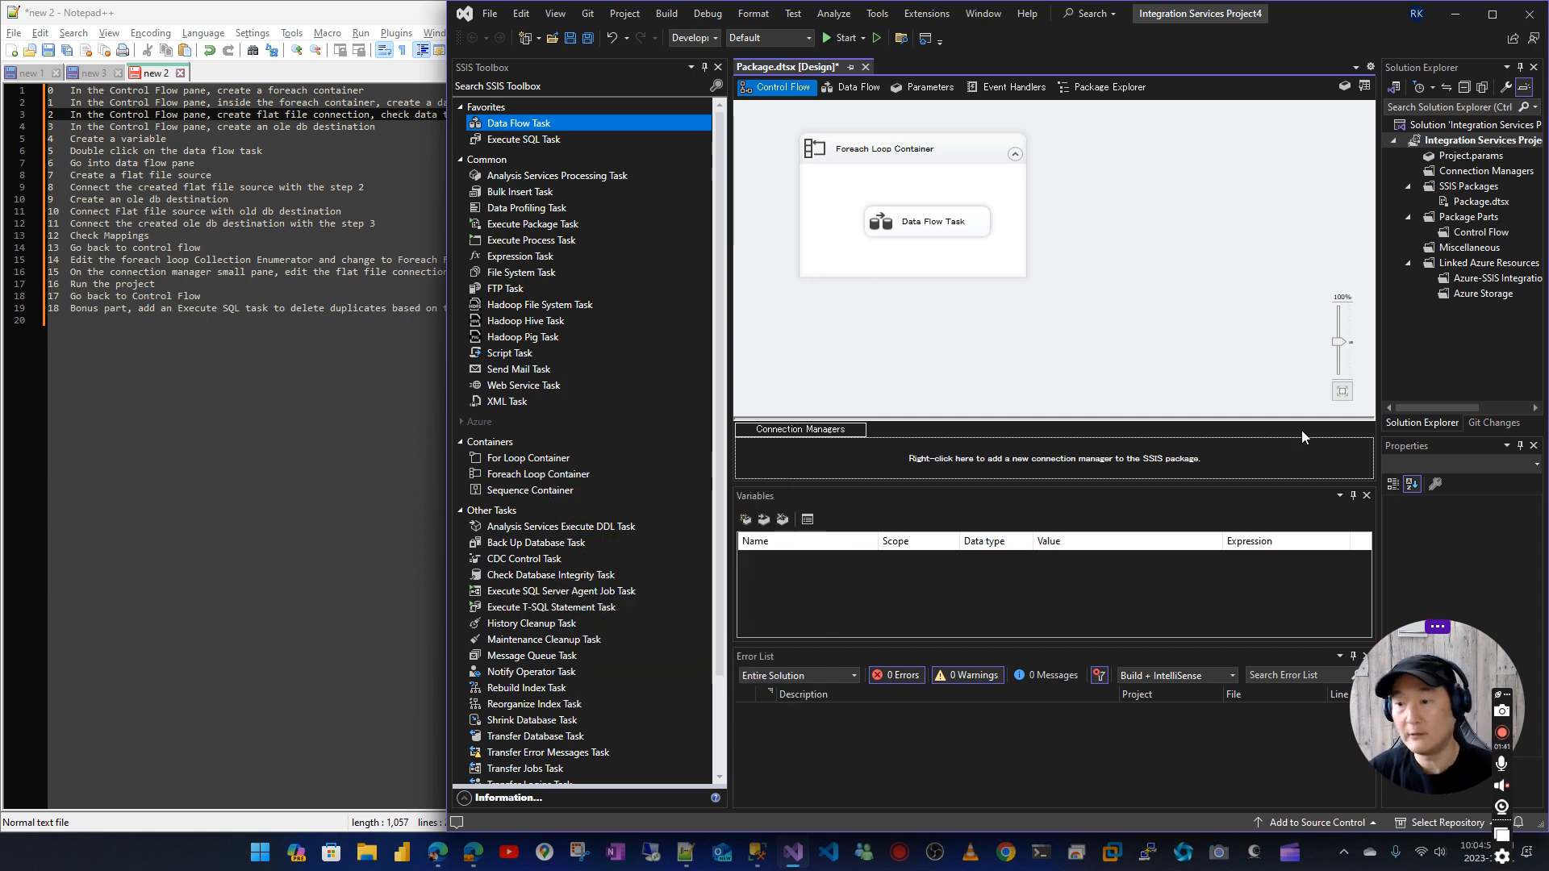
pyautogui.click(1184, 329)
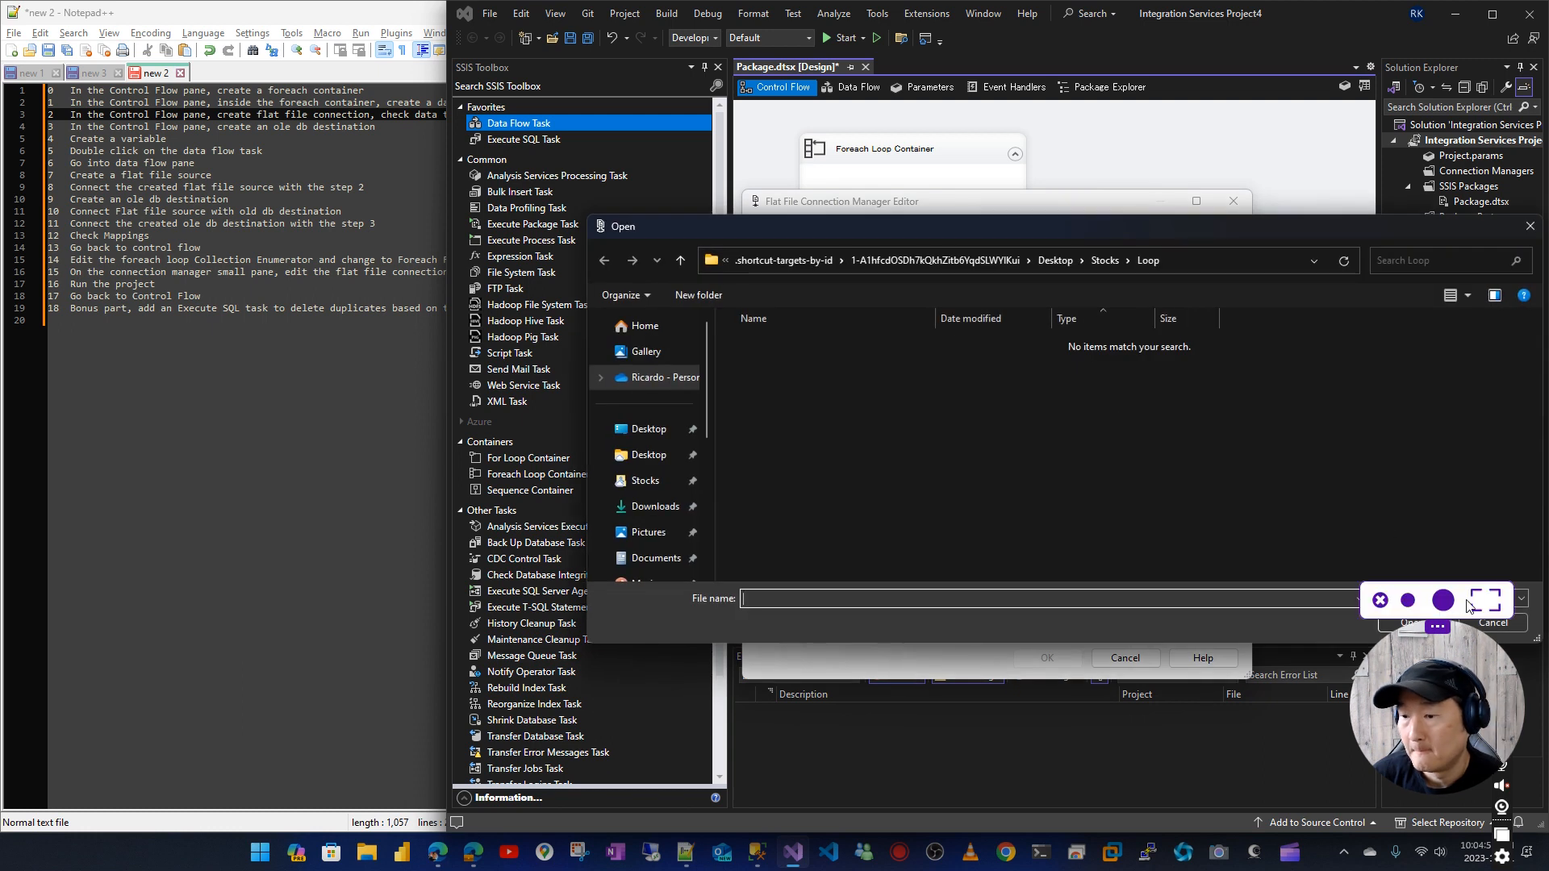
pyautogui.moveTo(1303, 232); pyautogui.dragTo(1130, 174)
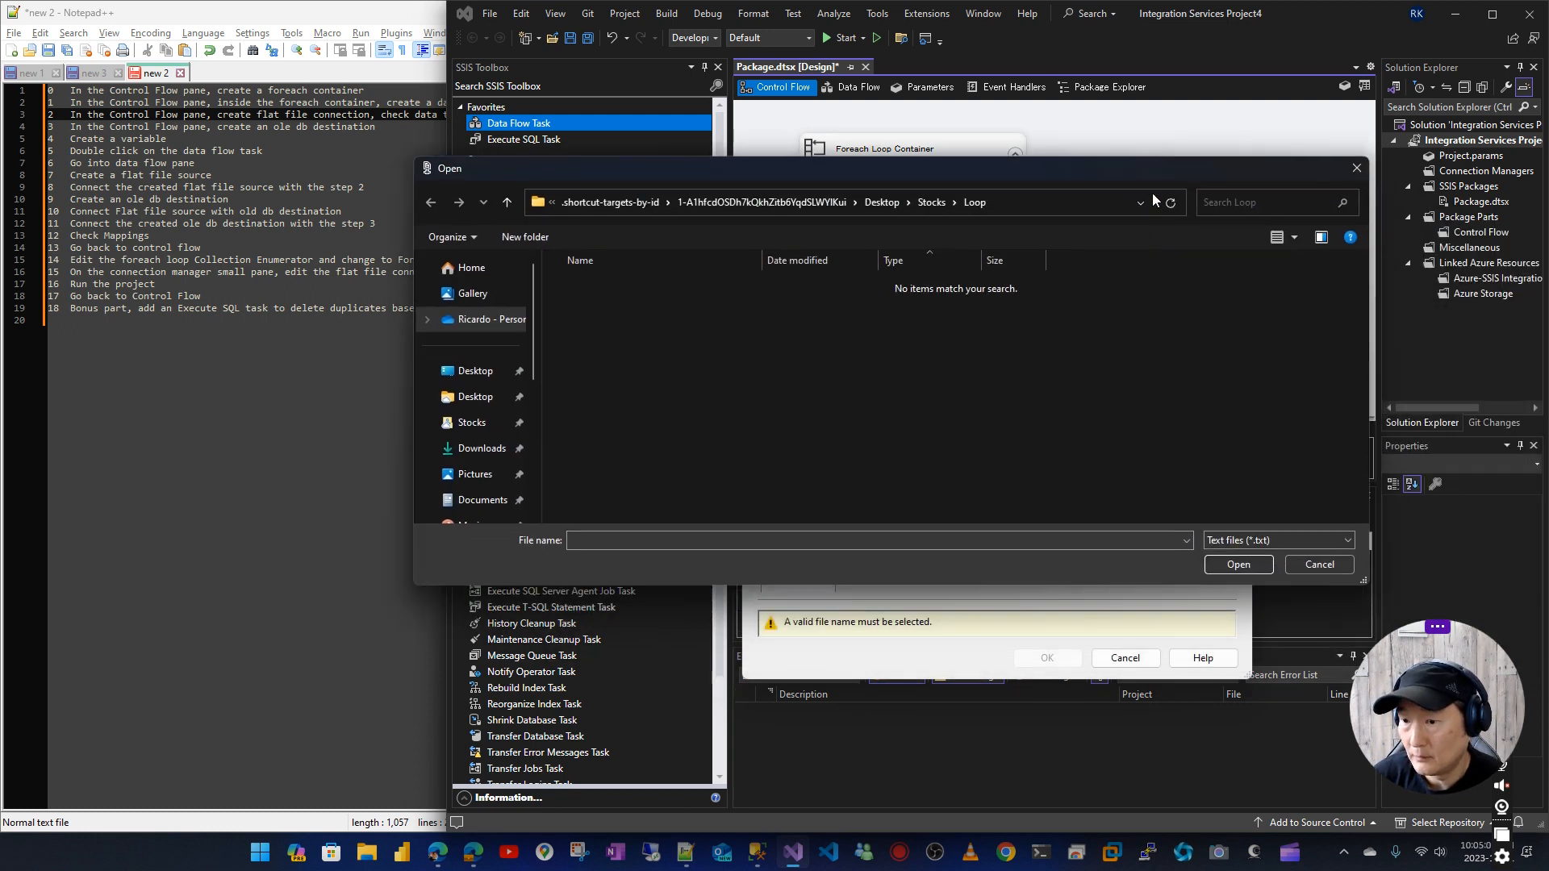
pyautogui.click(1280, 540)
pyautogui.click(1260, 569)
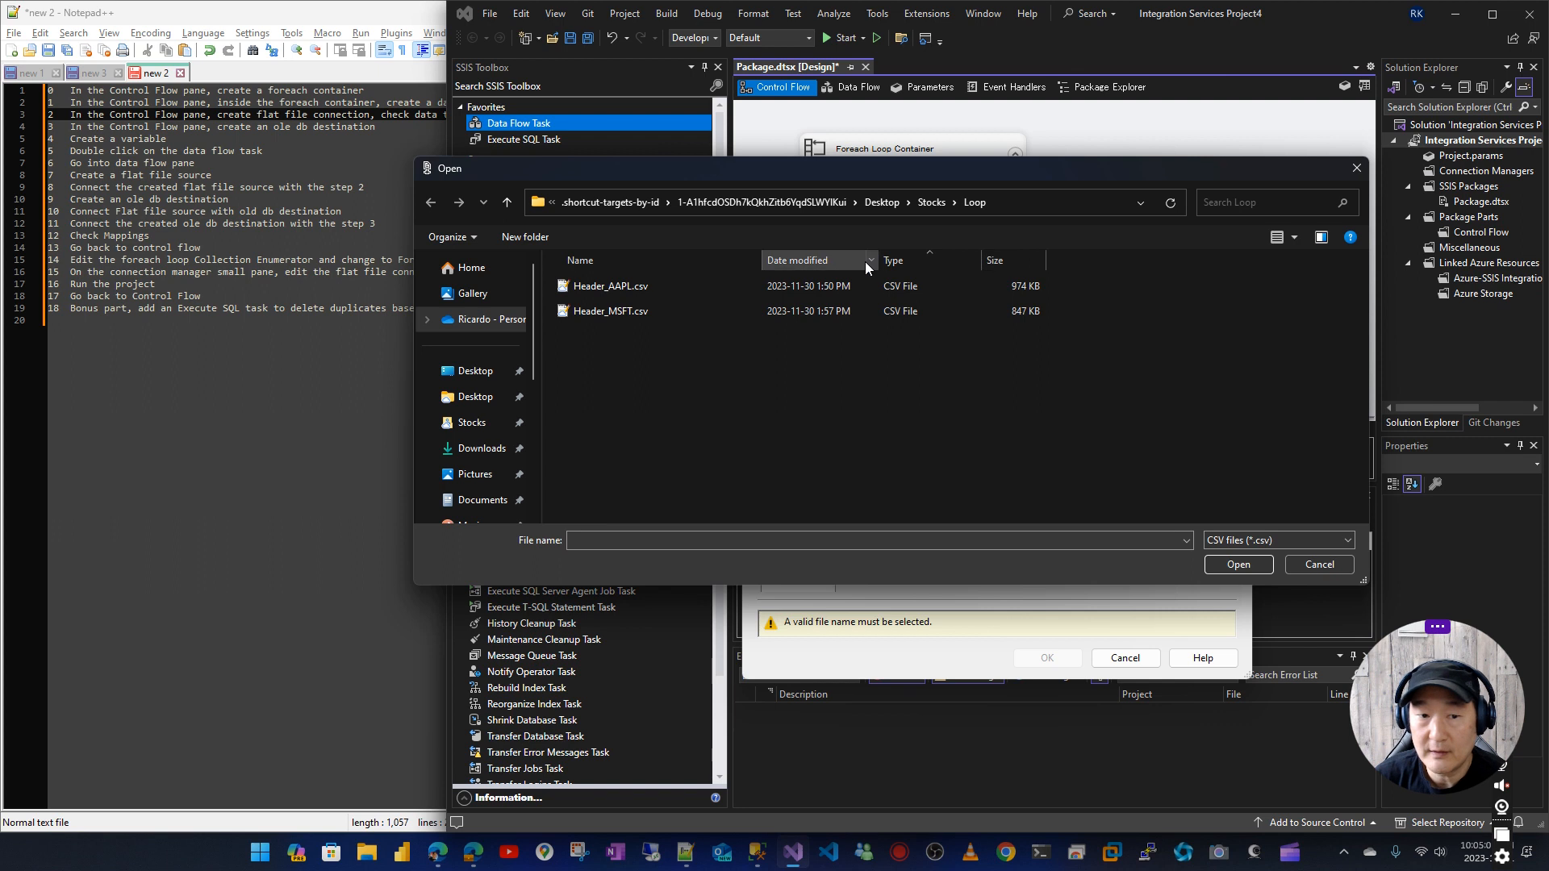
pyautogui.doubleClick(628, 288)
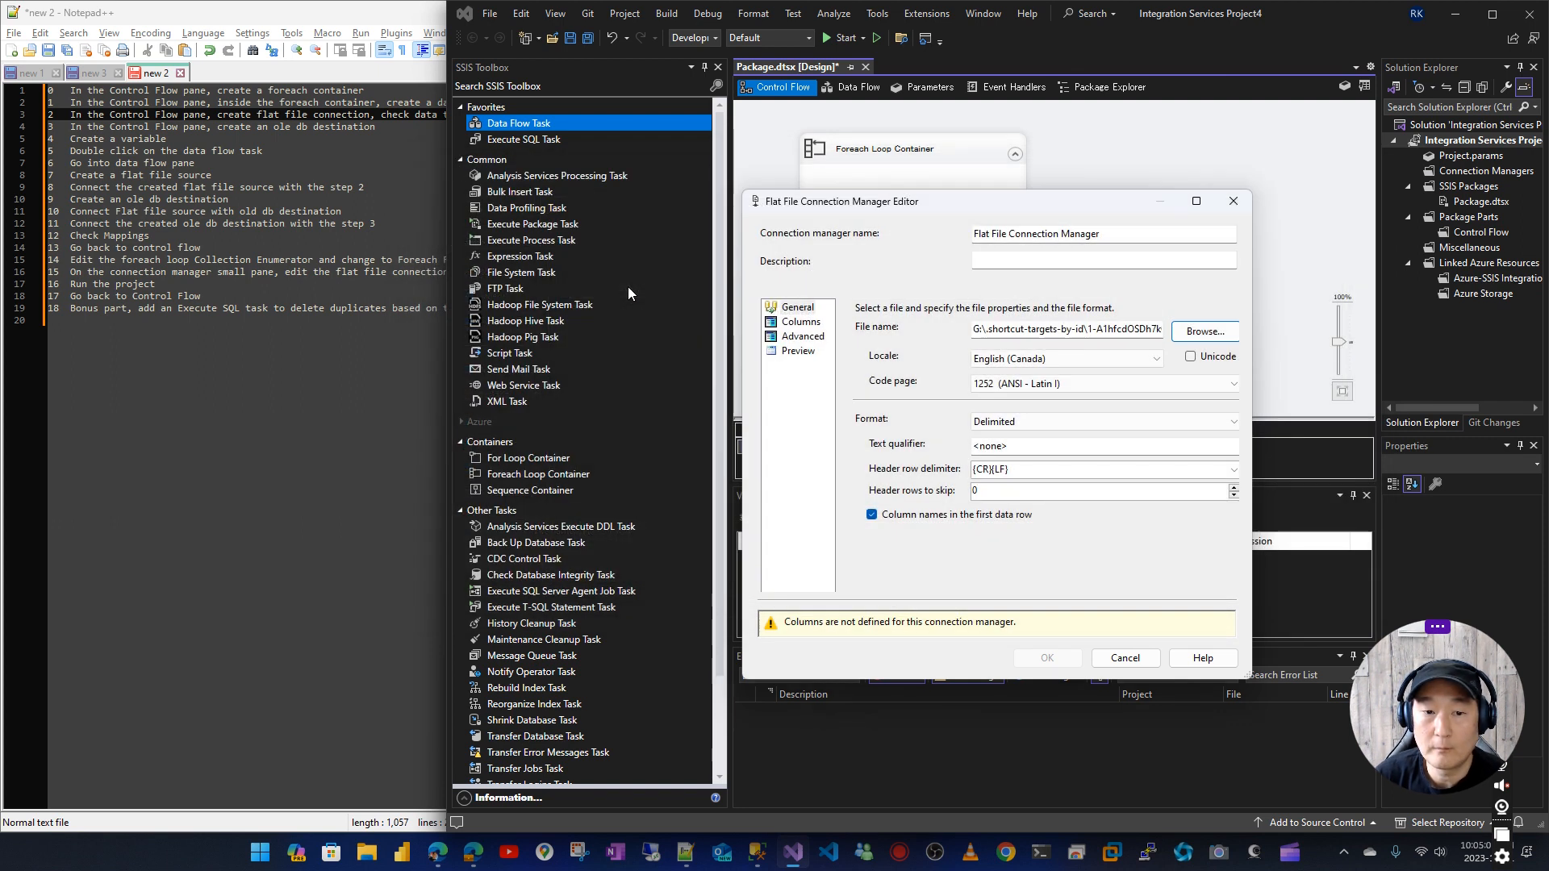
# Set the Date column's data type to database date [DT_DBDATE] and save the flat file connection
pyautogui.click(808, 322)
pyautogui.click(807, 337)
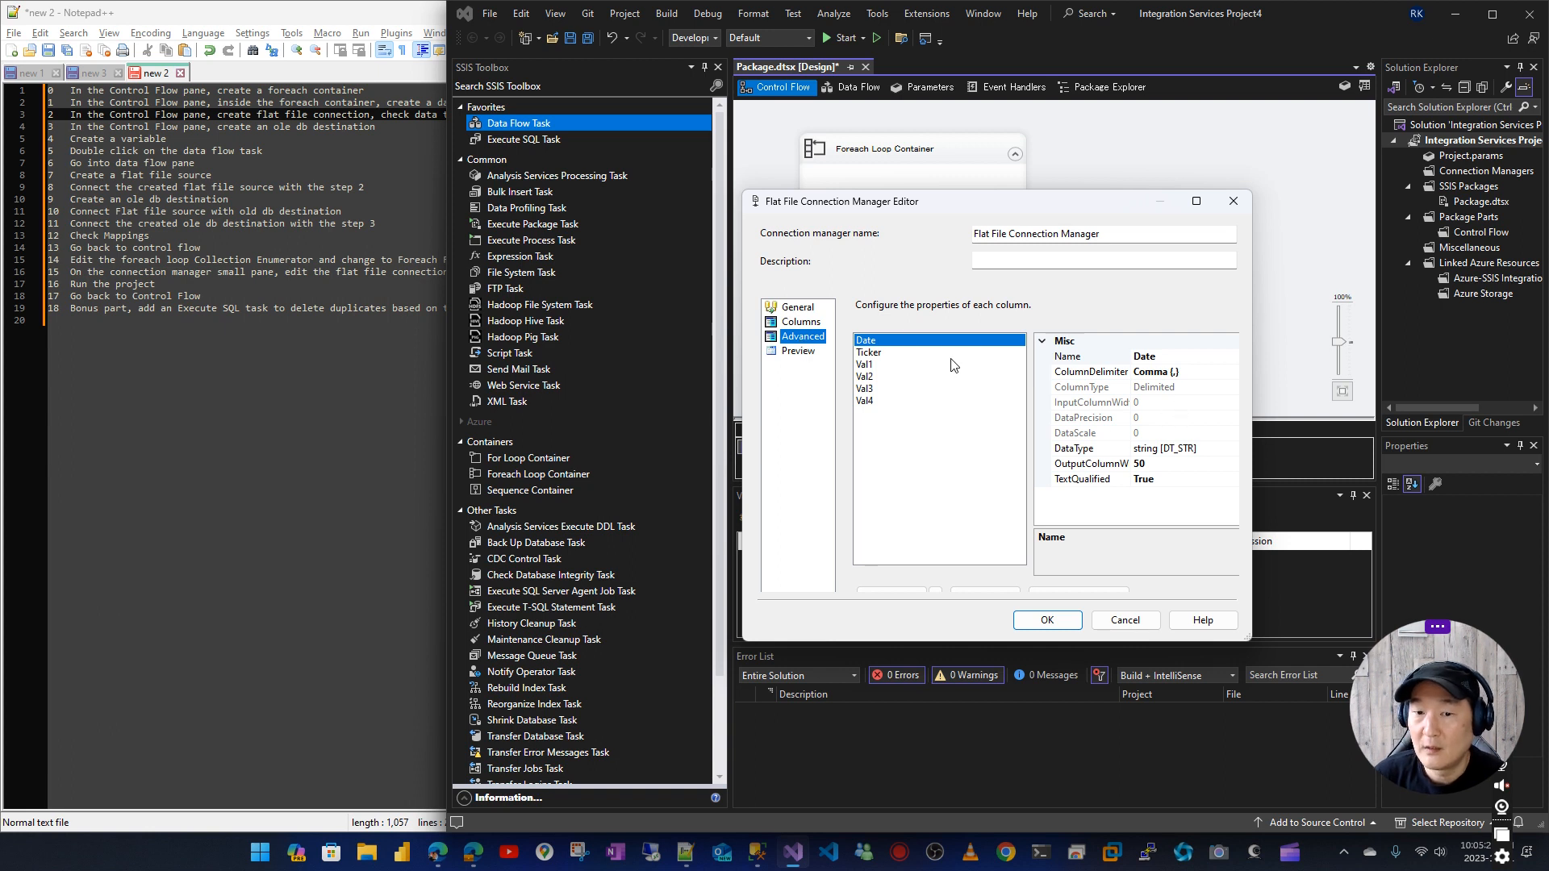
pyautogui.click(1196, 450)
pyautogui.click(1232, 449)
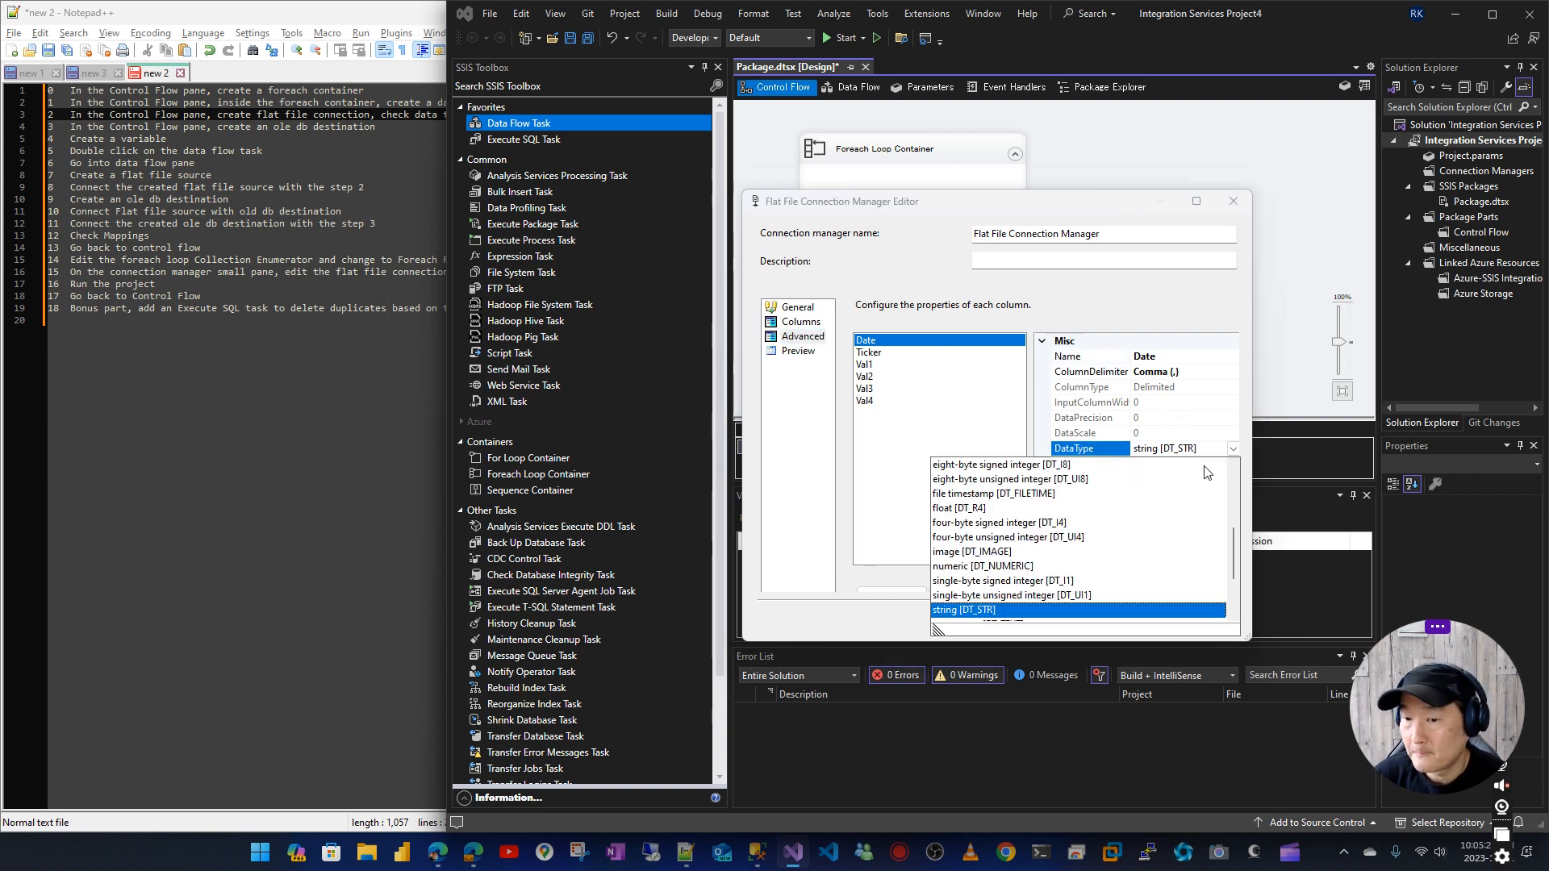
pyautogui.scroll(4, 1137, 537)
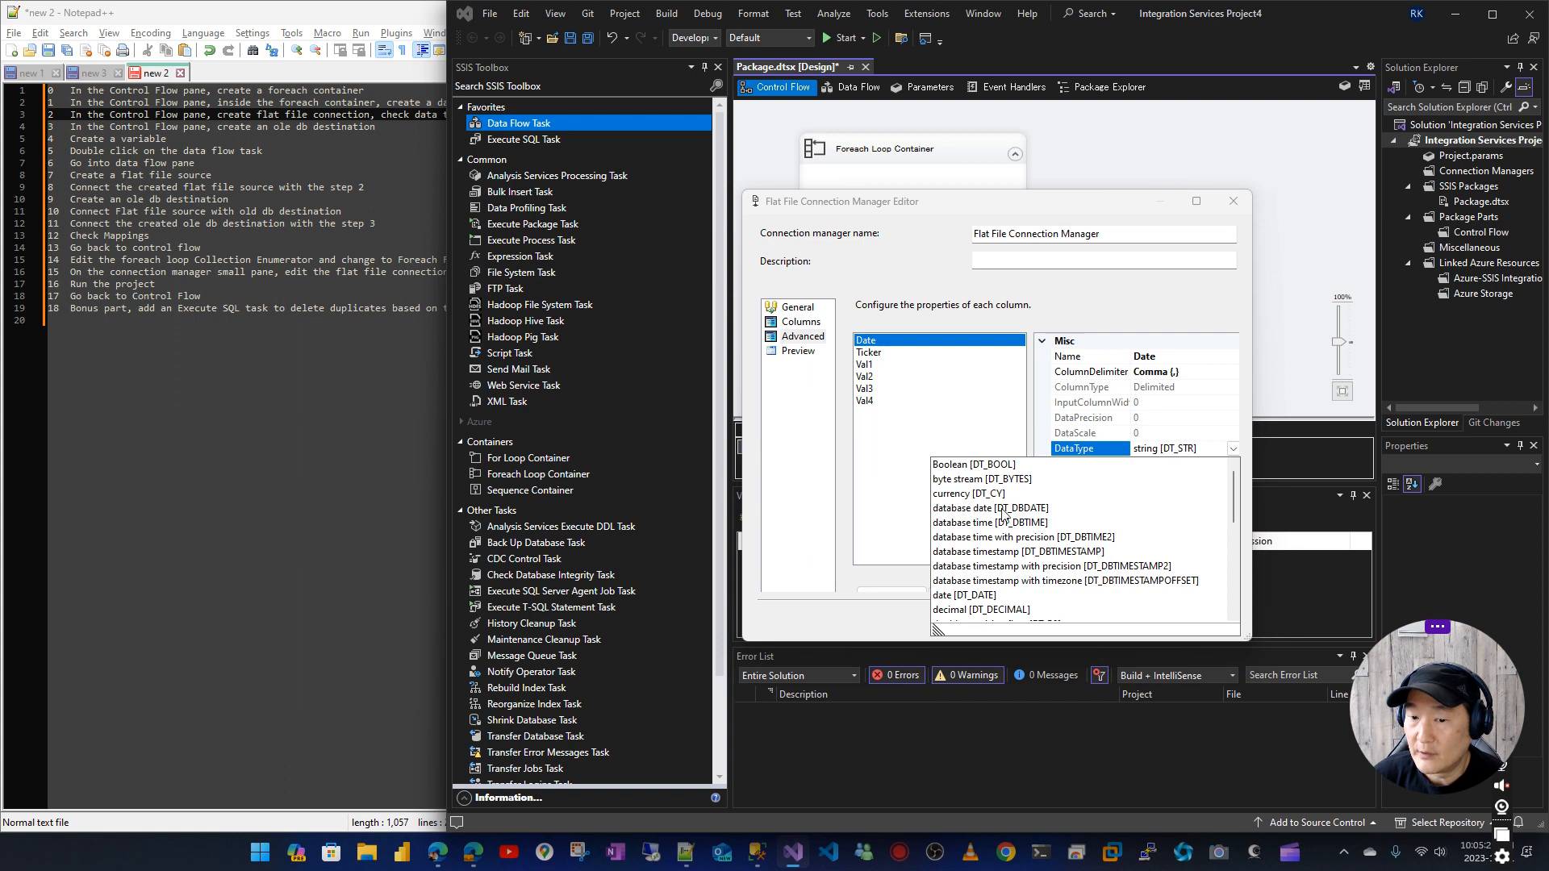
pyautogui.click(1031, 508)
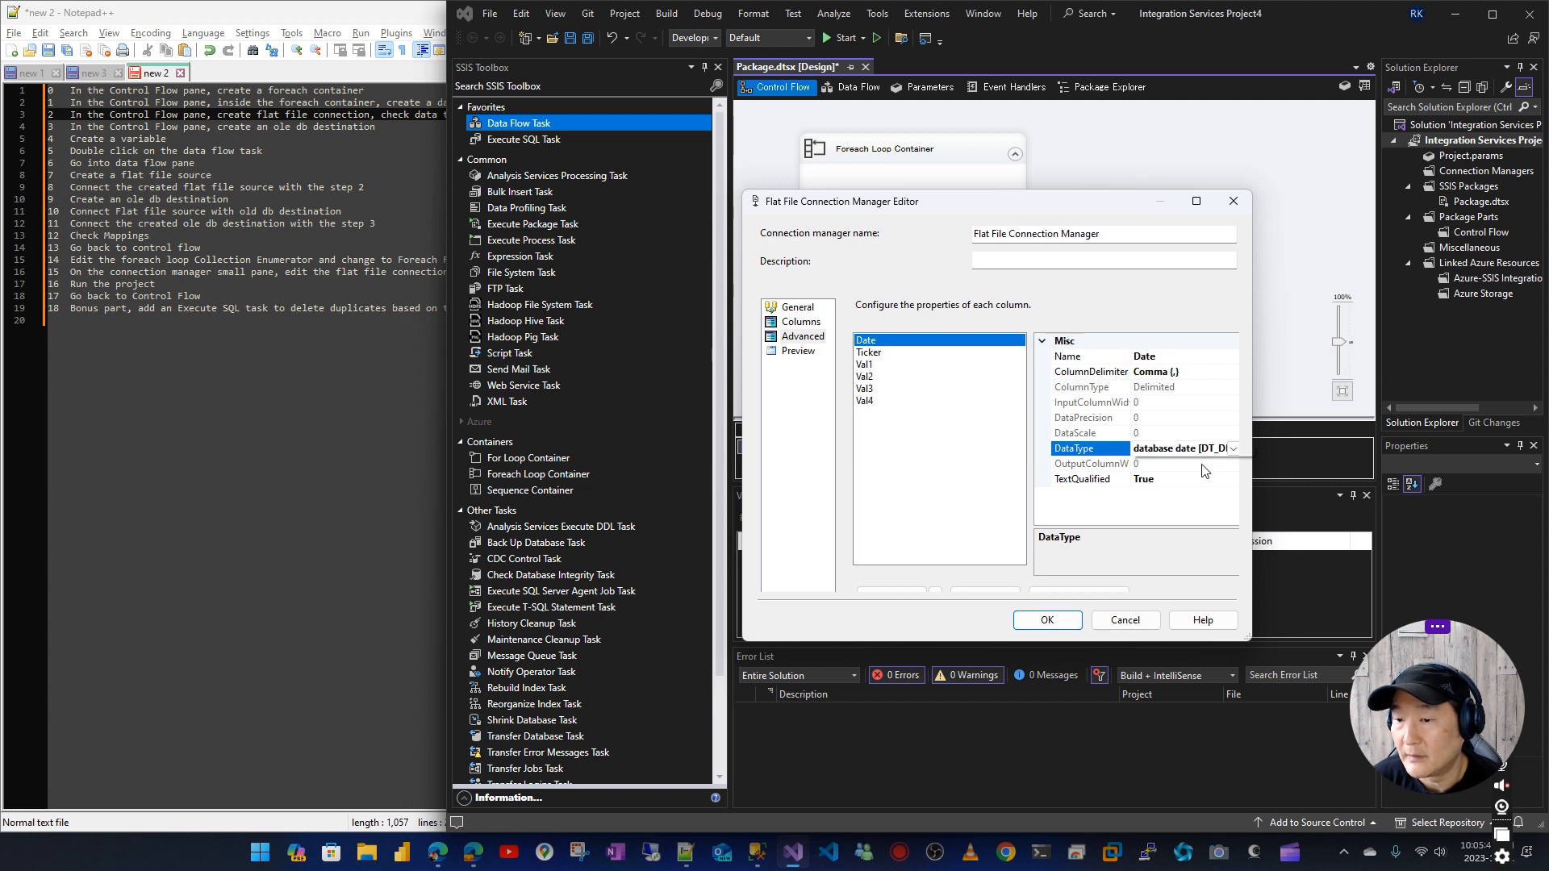
pyautogui.click(1041, 621)
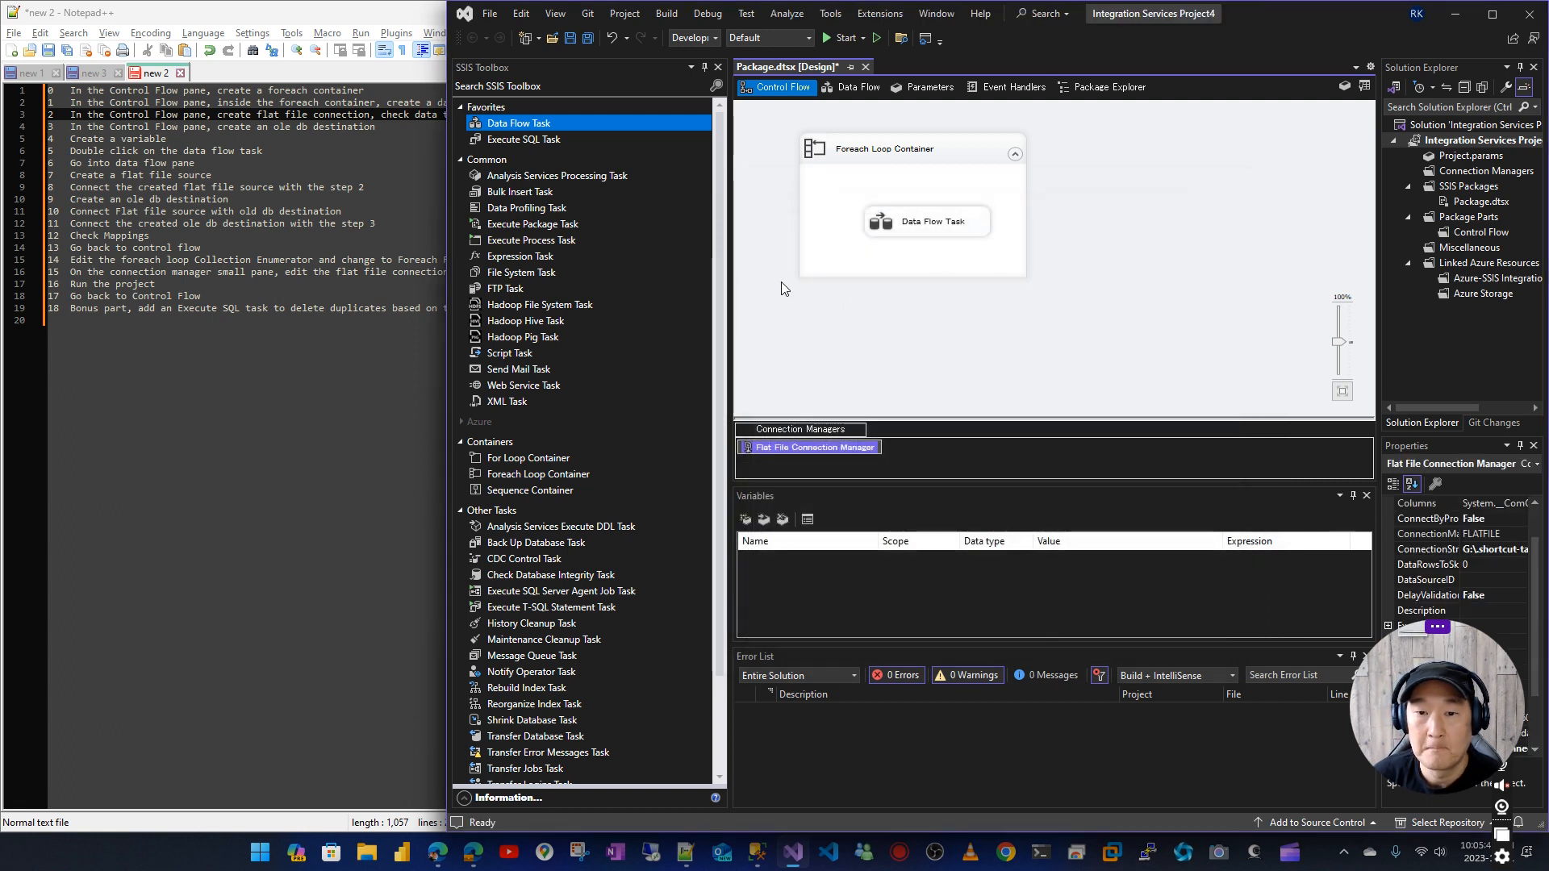
# Create an OLE DB connection in the package using the existing data connection to the Stocks database
pyautogui.click(919, 455)
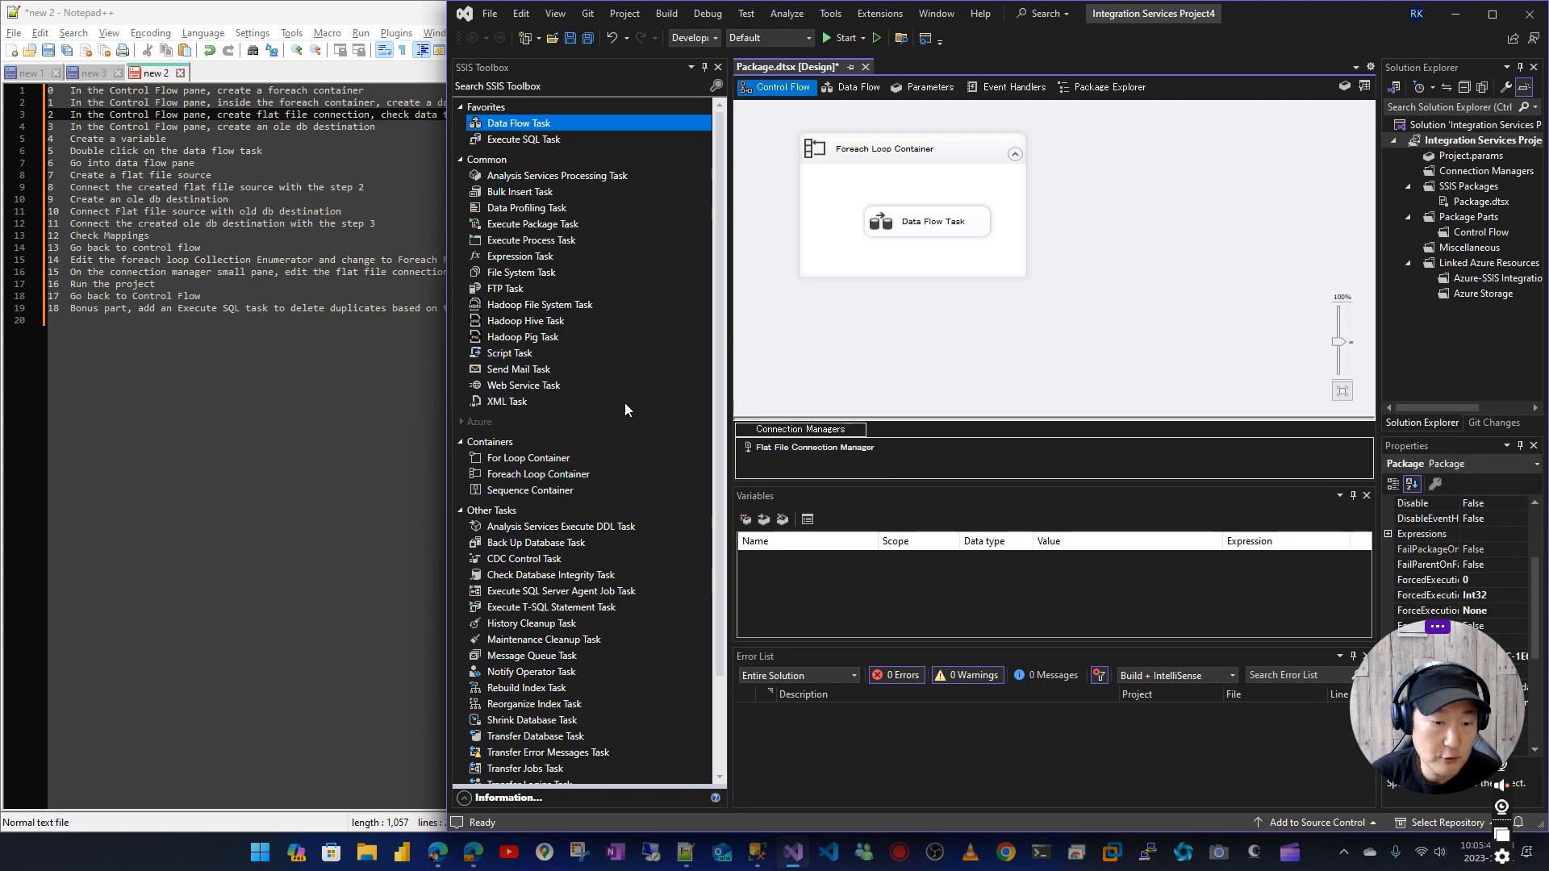
pyautogui.scroll(-3, 563, 588)
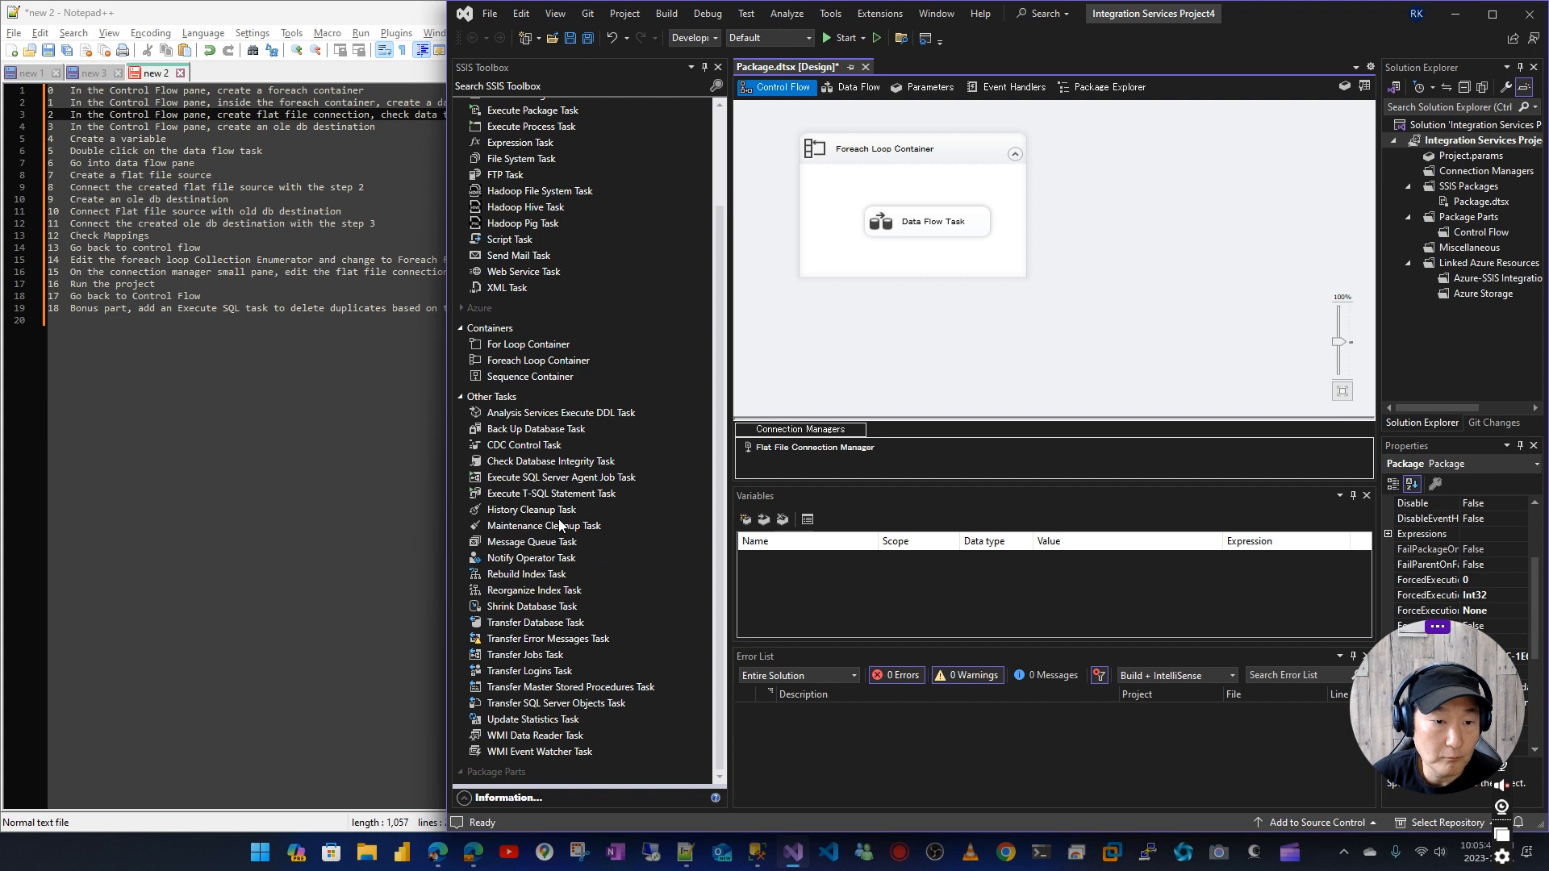
pyautogui.scroll(3, 561, 579)
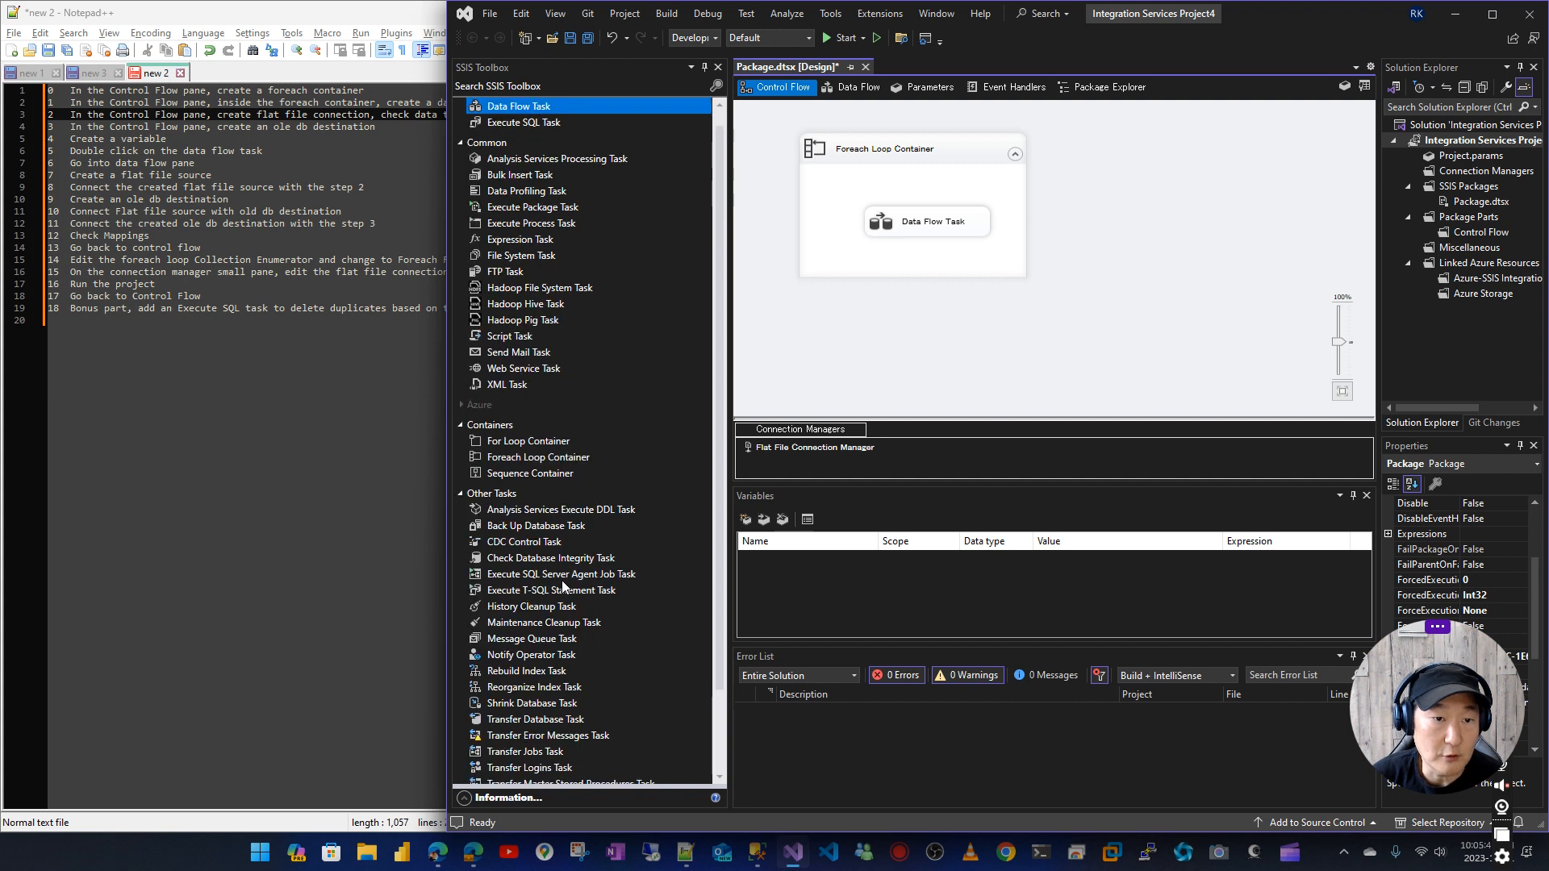
pyautogui.rightClick(947, 463)
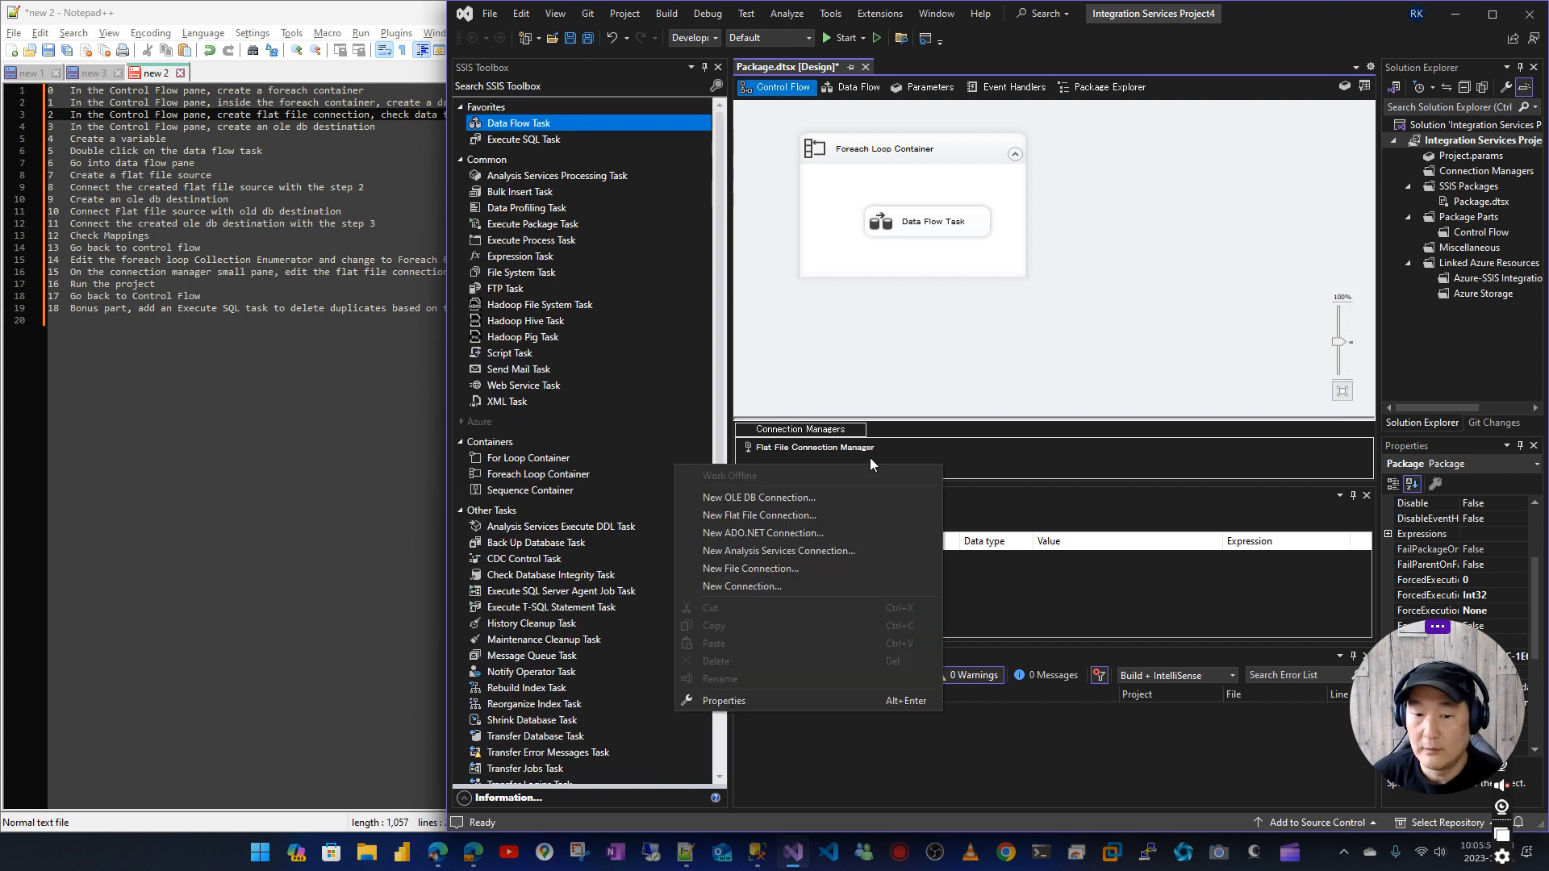
pyautogui.click(765, 496)
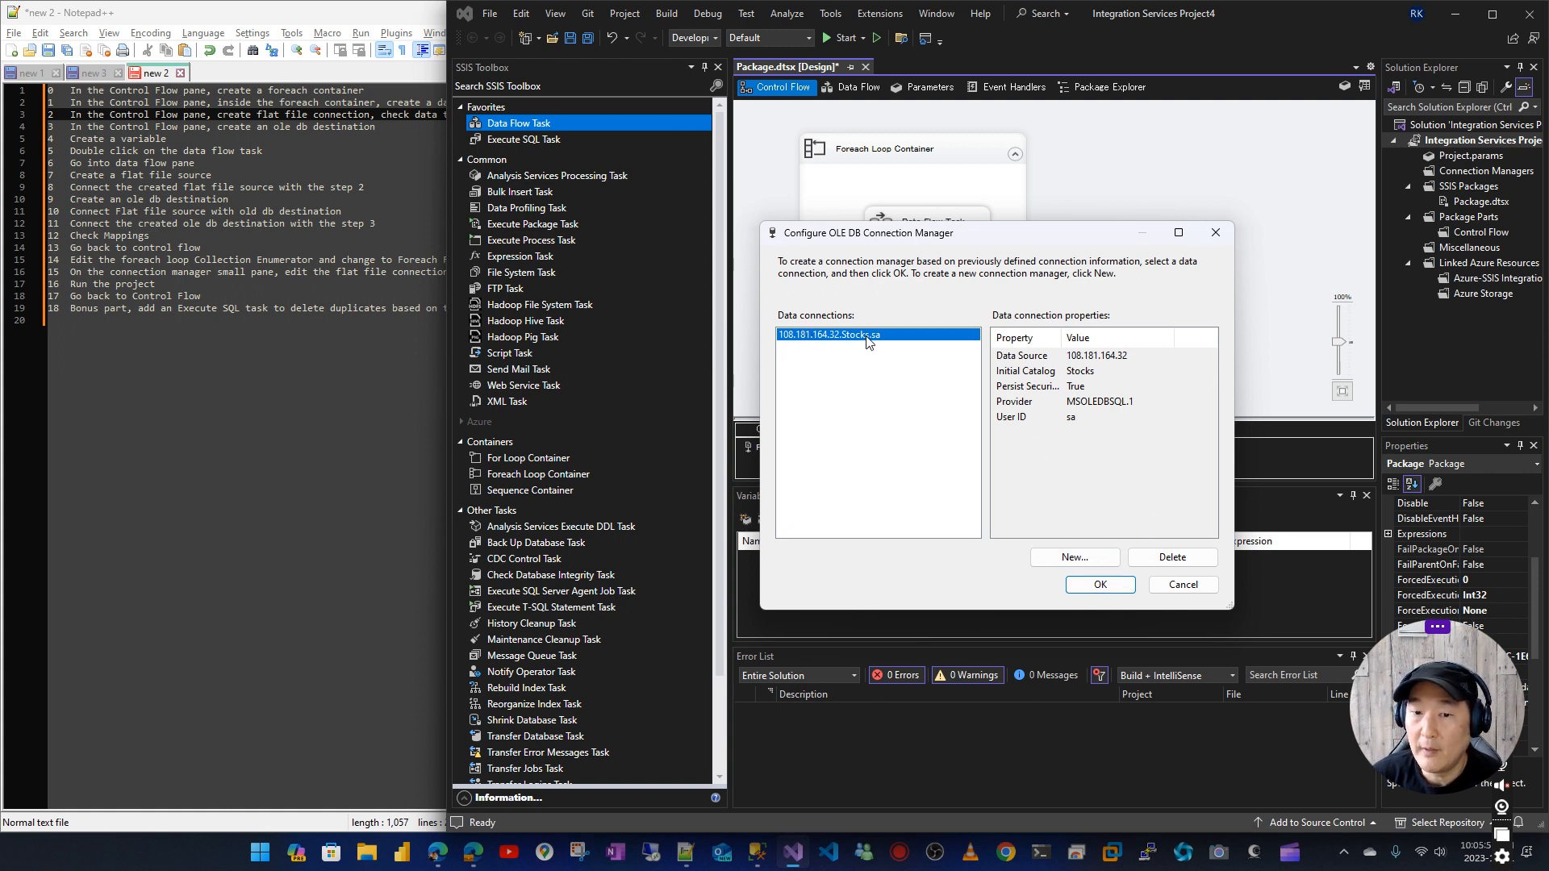
pyautogui.click(1110, 586)
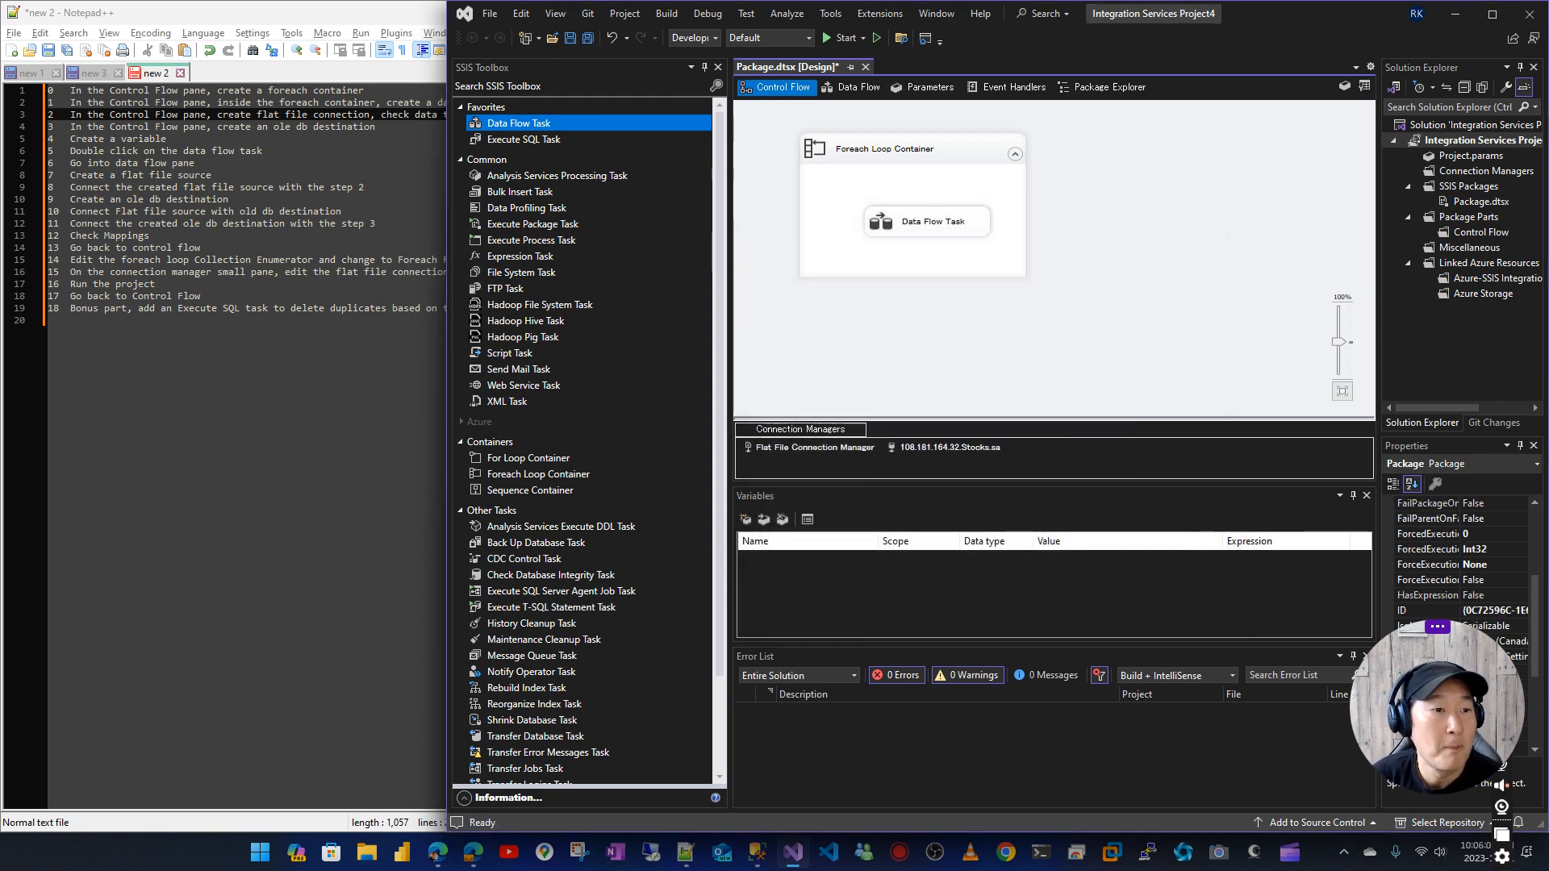
# Consult the notes and add a package-scope variable named FilePath
pyautogui.click(409, 18)
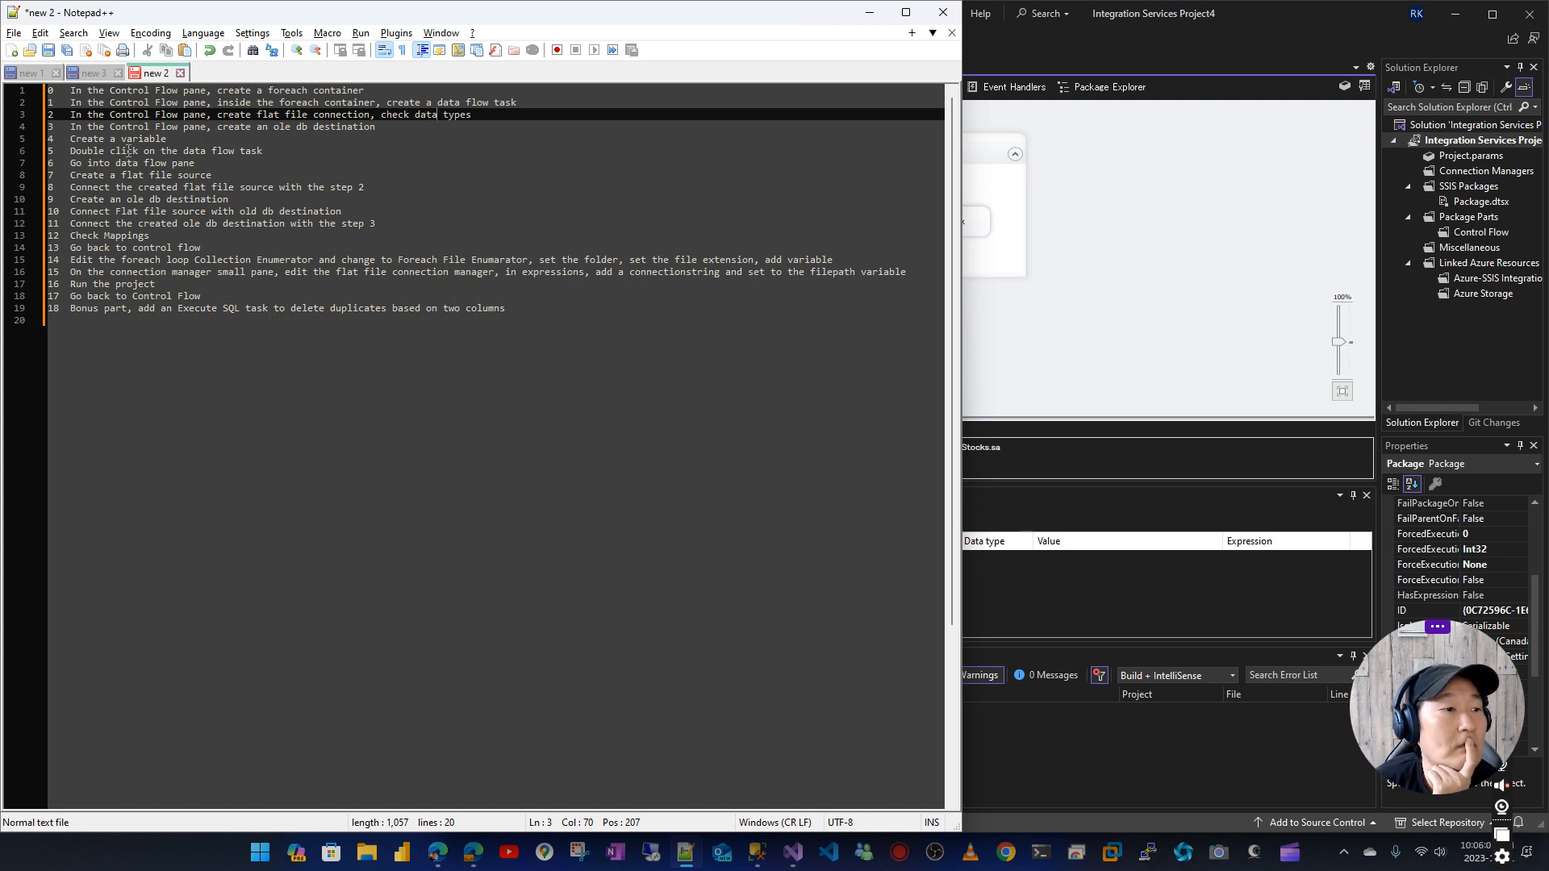
pyautogui.click(1289, 8)
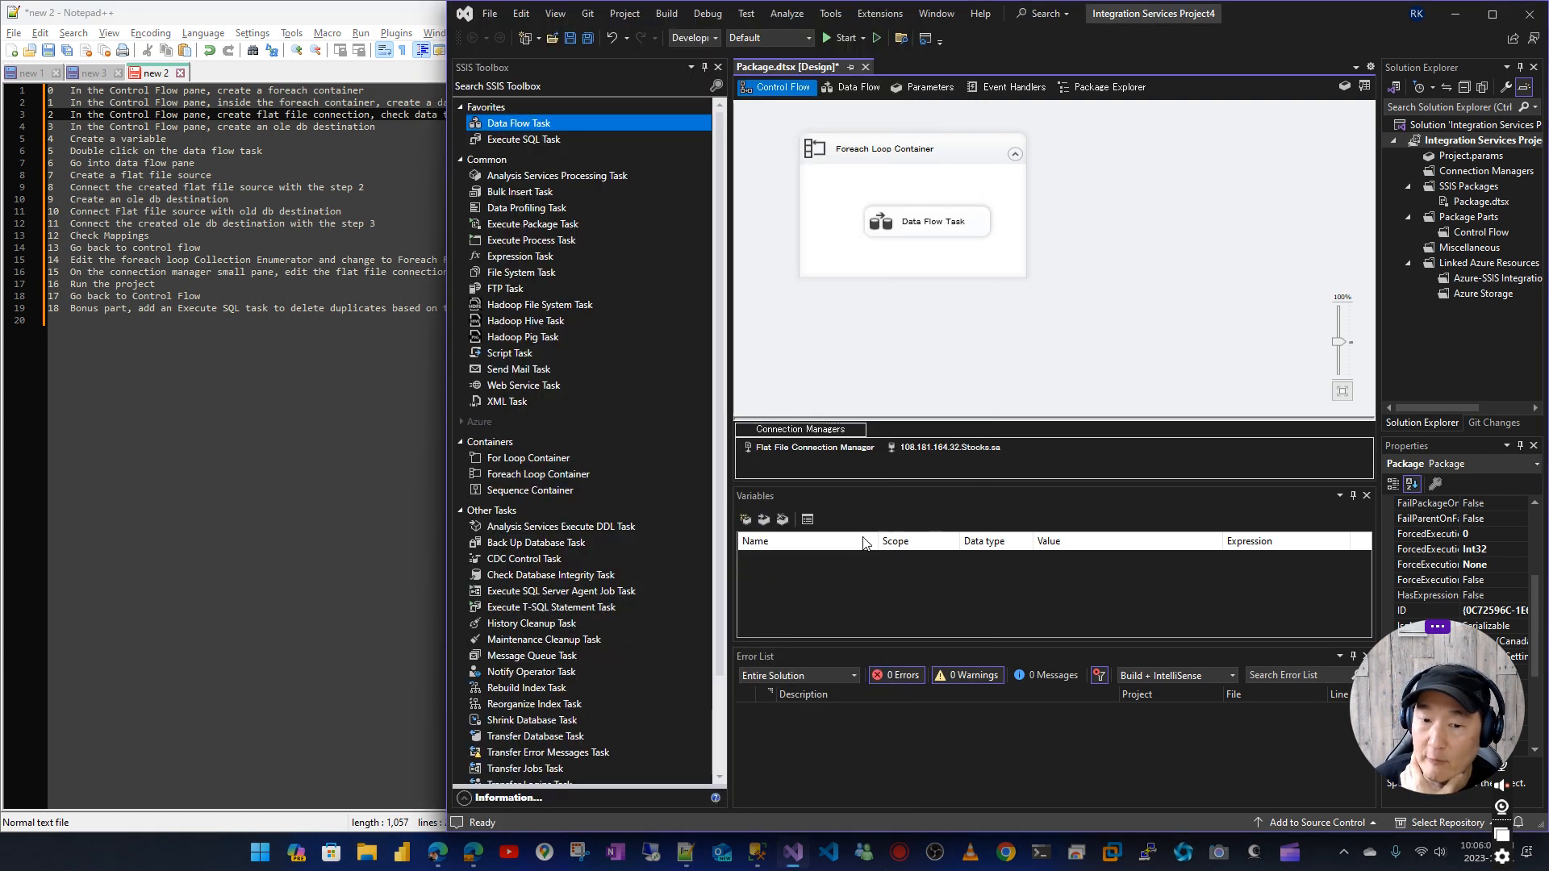
pyautogui.click(812, 568)
pyautogui.click(745, 519)
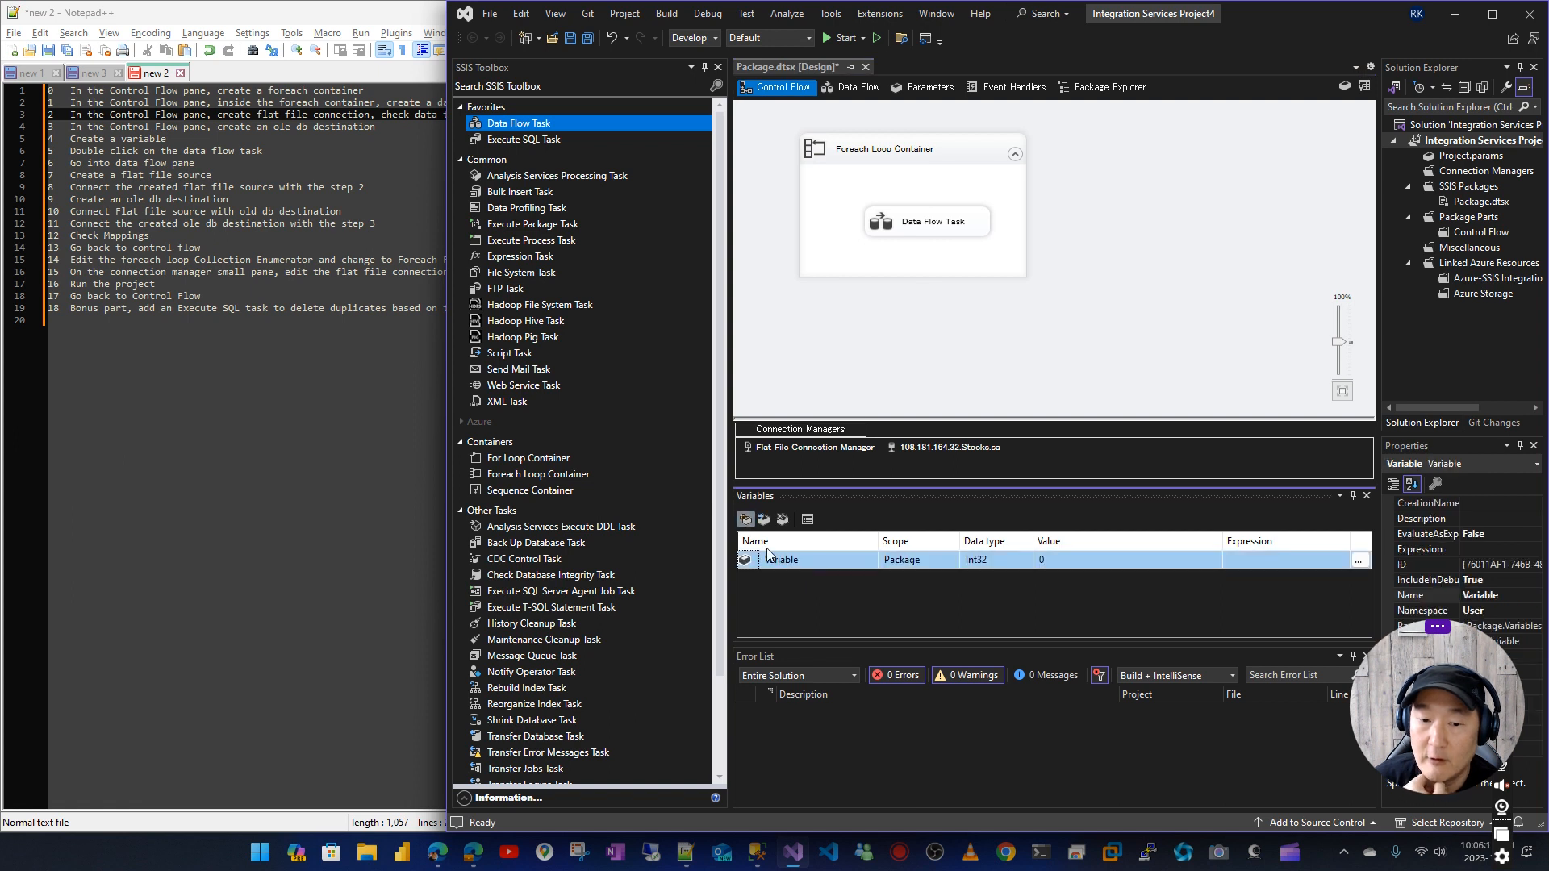
pyautogui.click(776, 558)
pyautogui.doubleClick(775, 558)
pyautogui.write('FilePa')
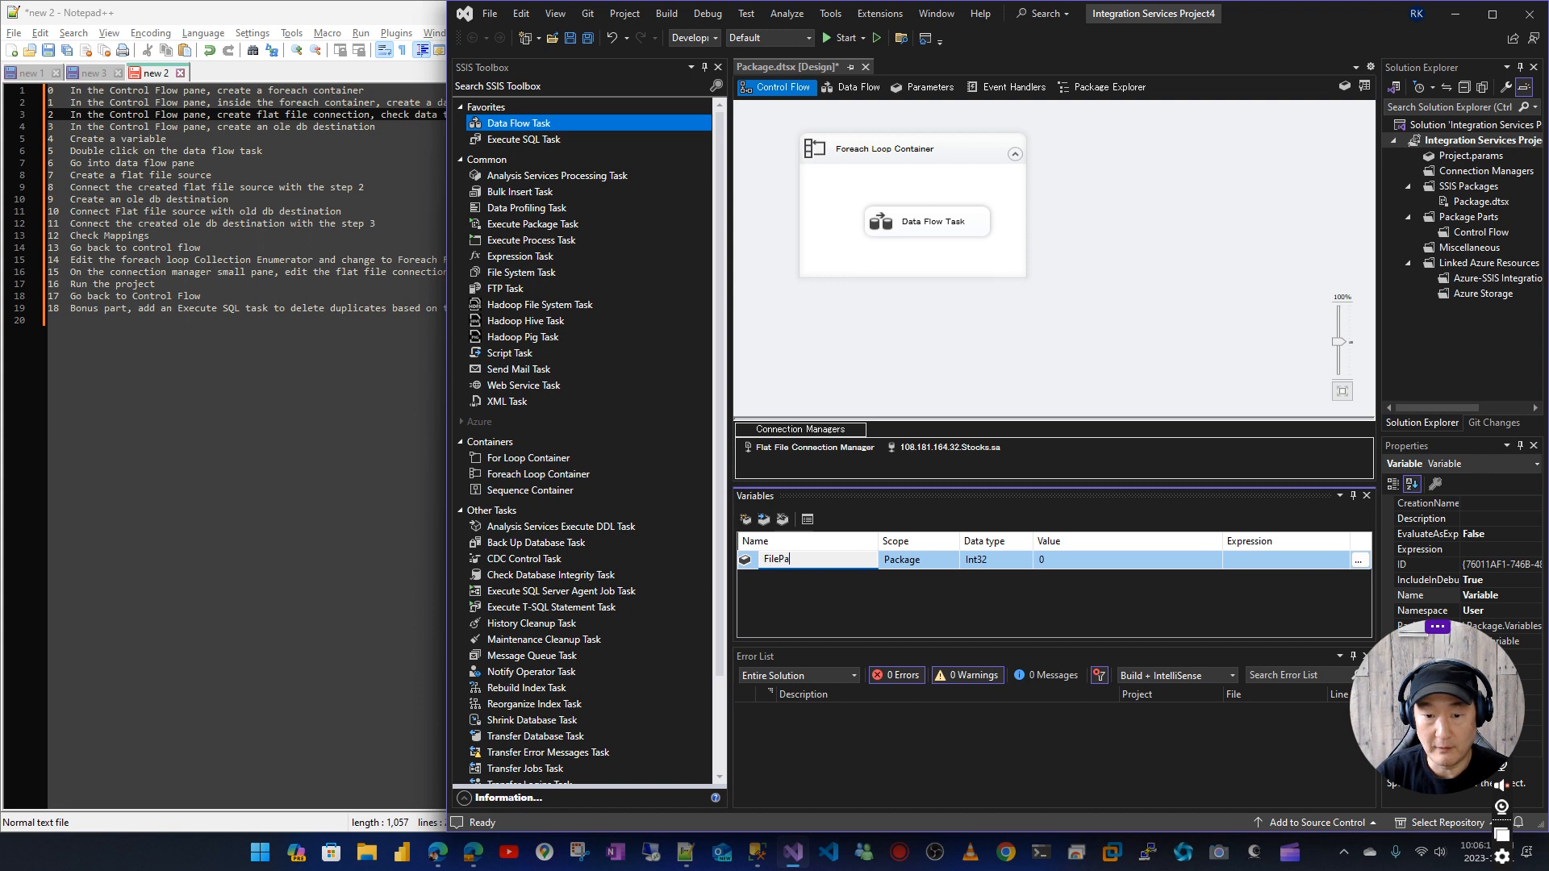
pyautogui.write('th')
pyautogui.press('Return')
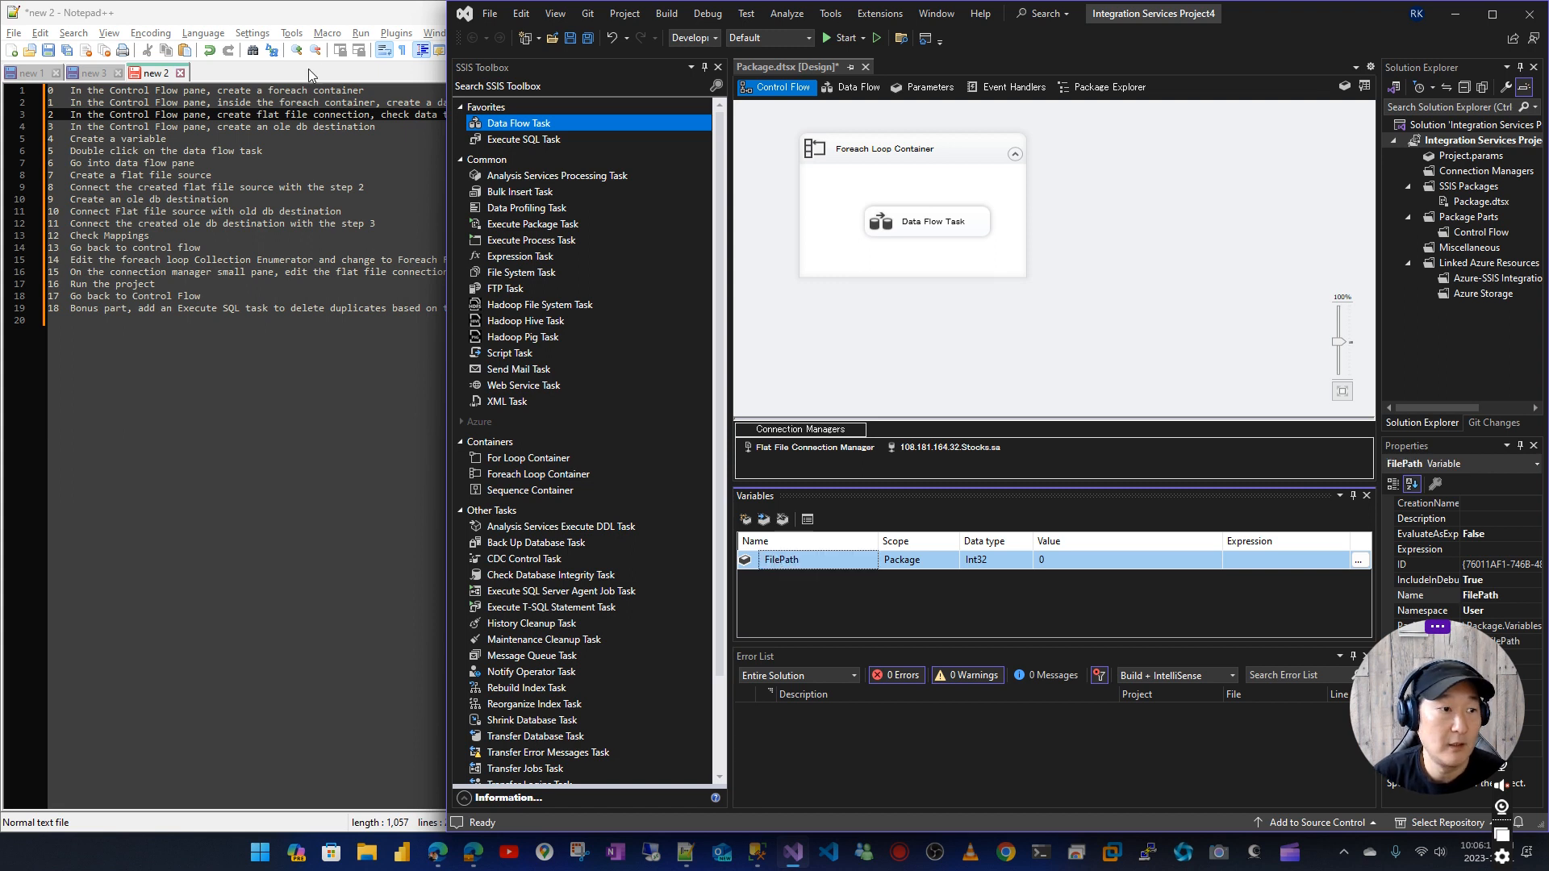
# Copy the full path of Header_AAPL.csv from the new 1 note, leaving out the opening quotation mark
pyautogui.click(94, 73)
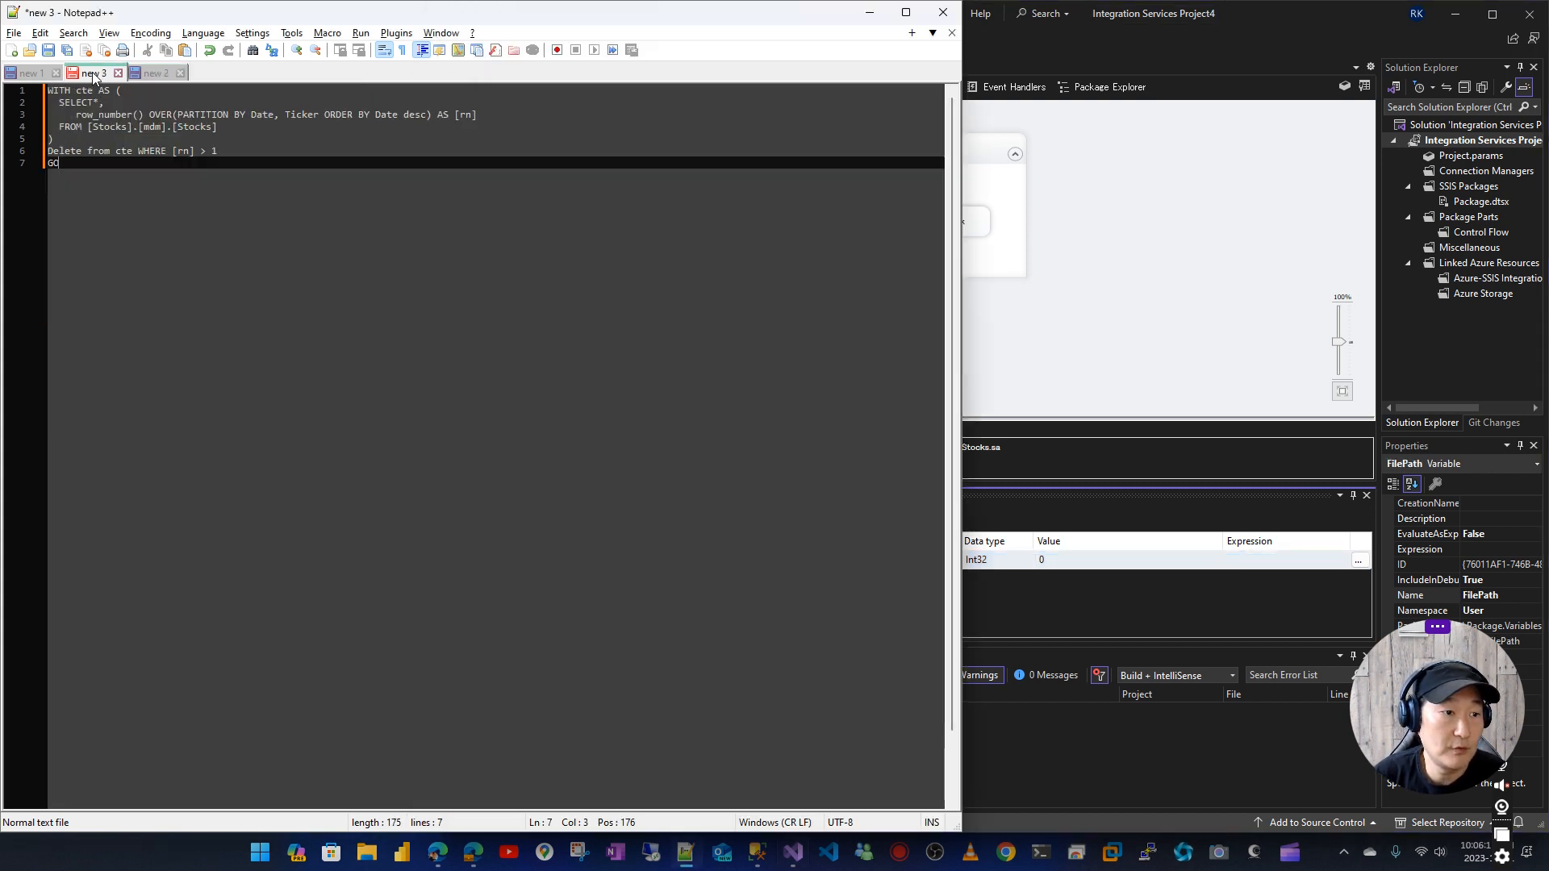
pyautogui.click(28, 73)
pyautogui.click(661, 93)
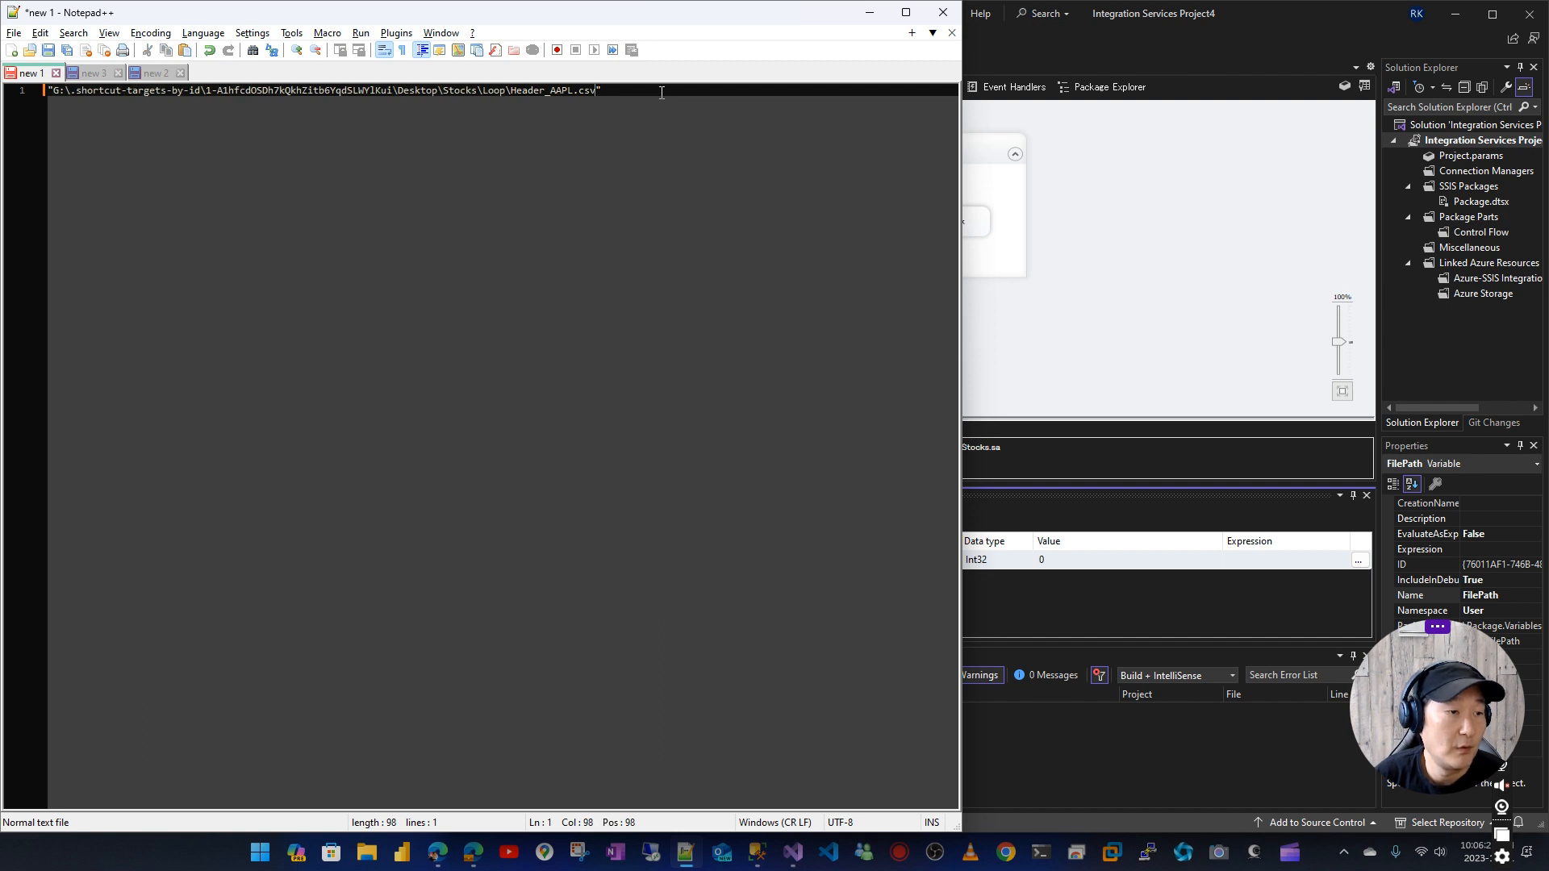
pyautogui.hotkey('shift', 'Home')
pyautogui.hotkey('shift', 'Right')
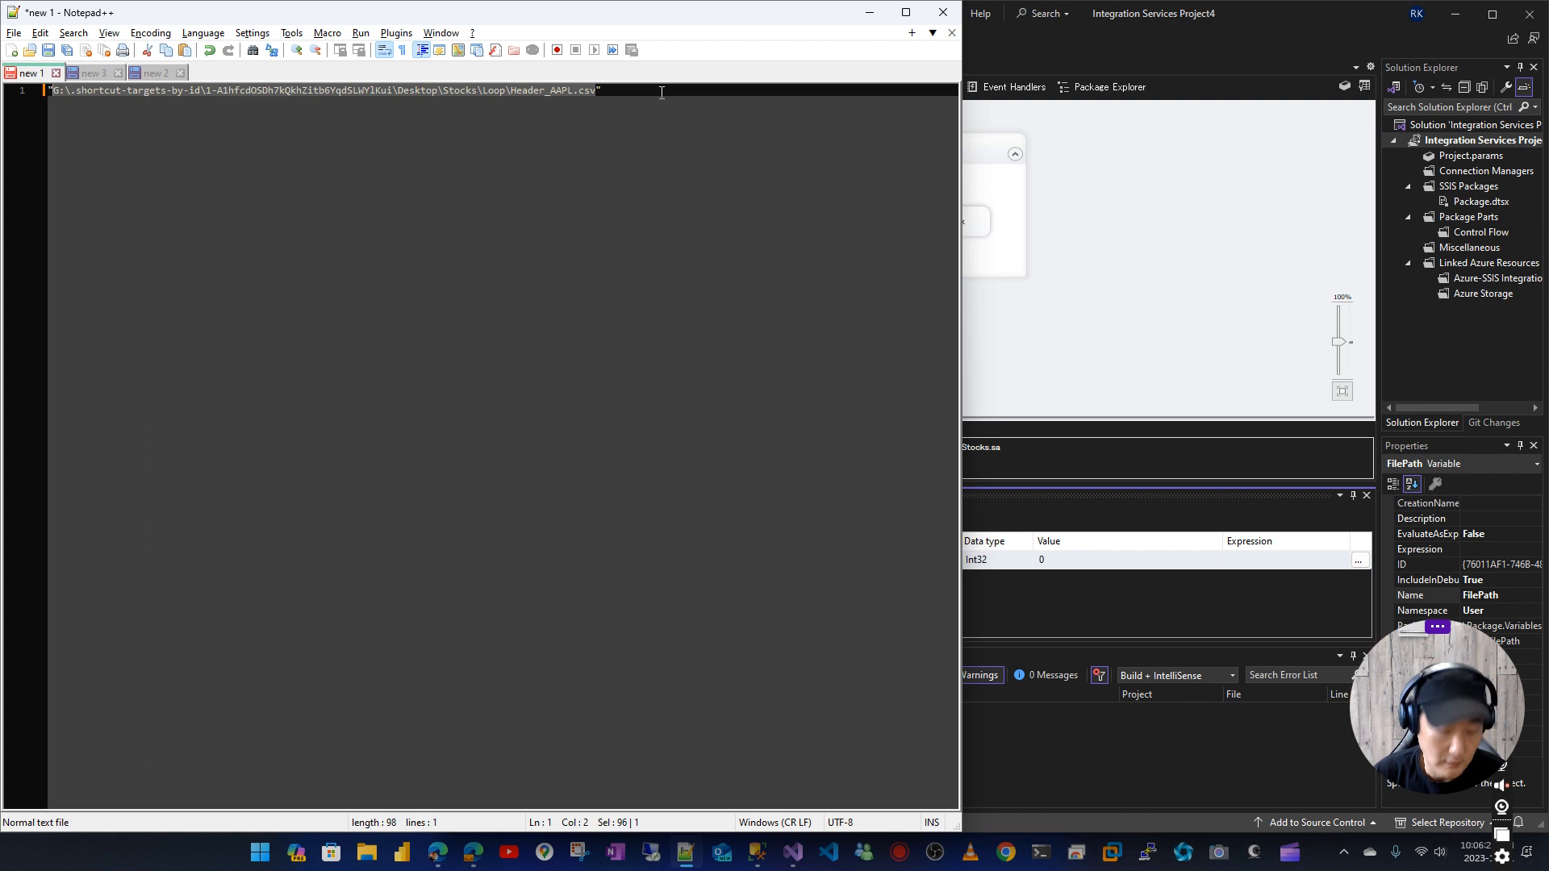
pyautogui.click(718, 101)
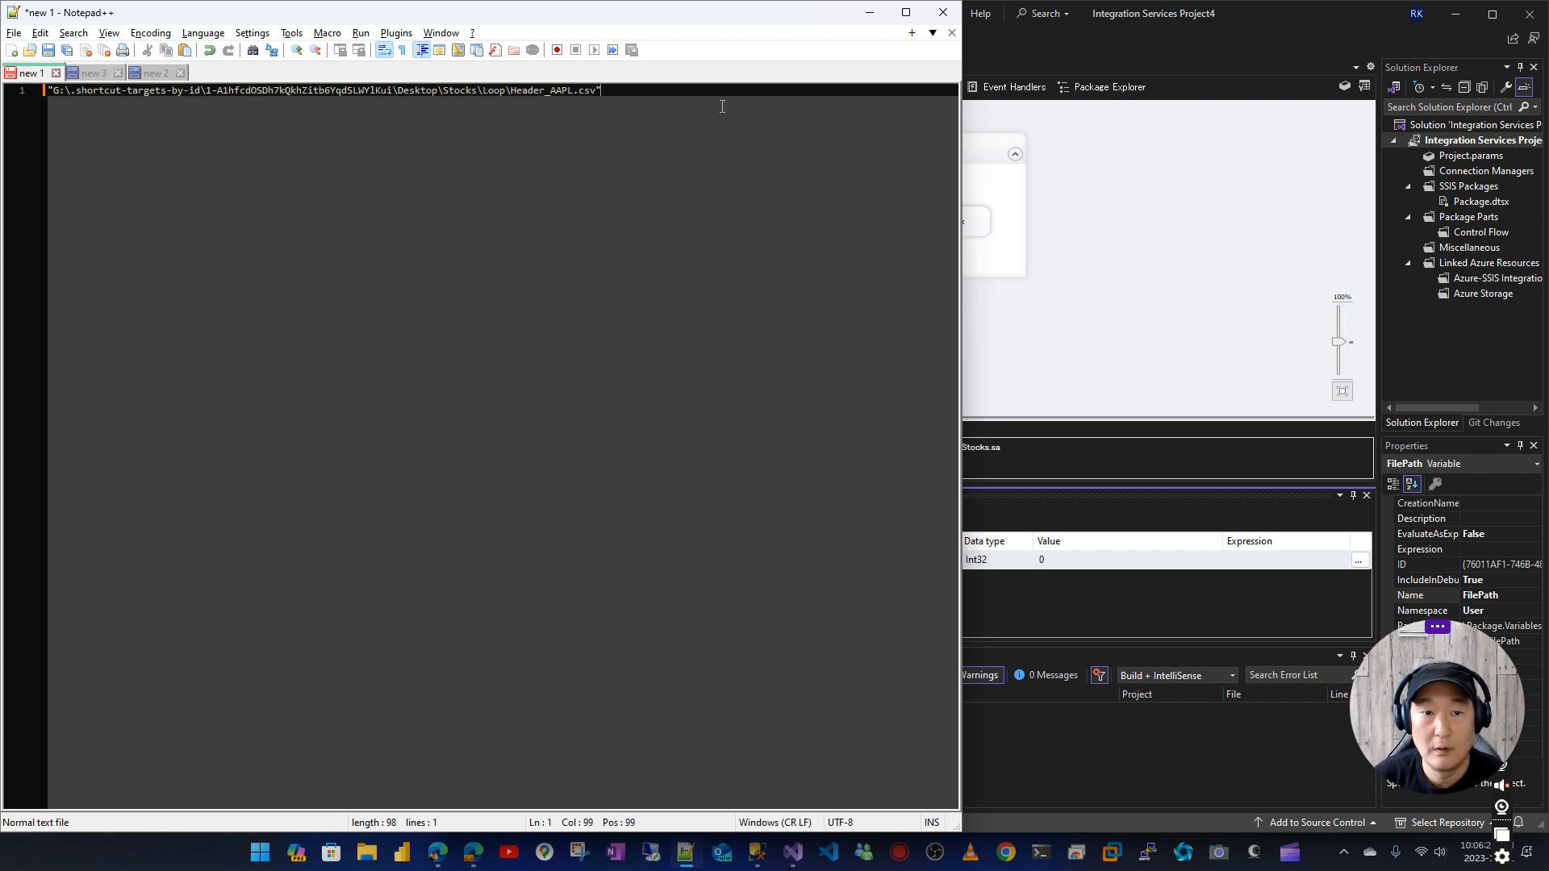
# Set the data type of the FilePath variable to String
pyautogui.click(1126, 373)
pyautogui.click(1018, 560)
pyautogui.click(1018, 559)
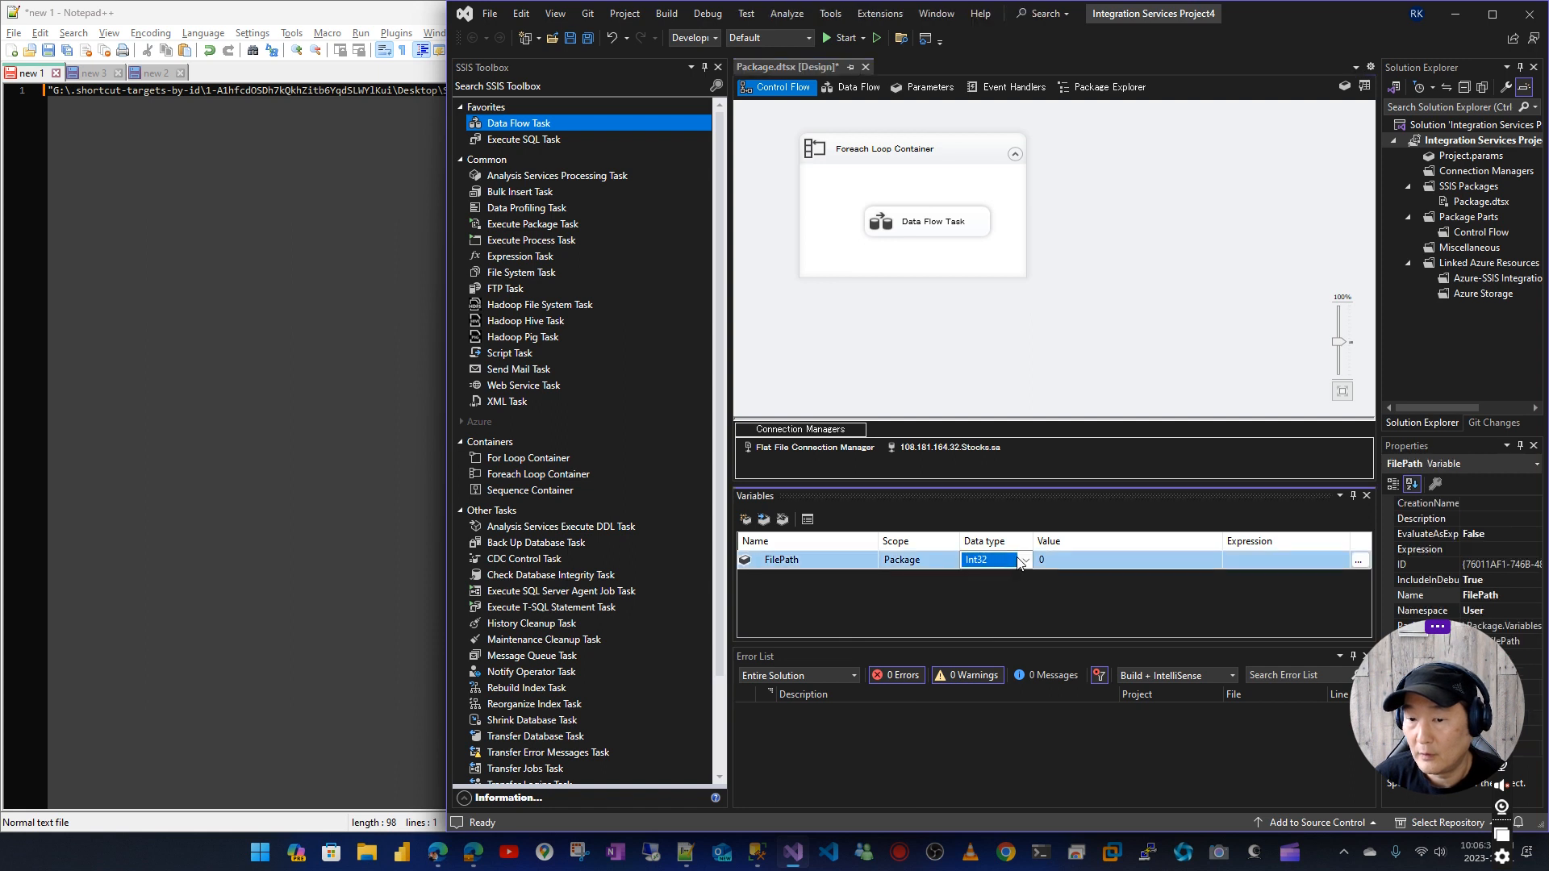
pyautogui.click(1020, 560)
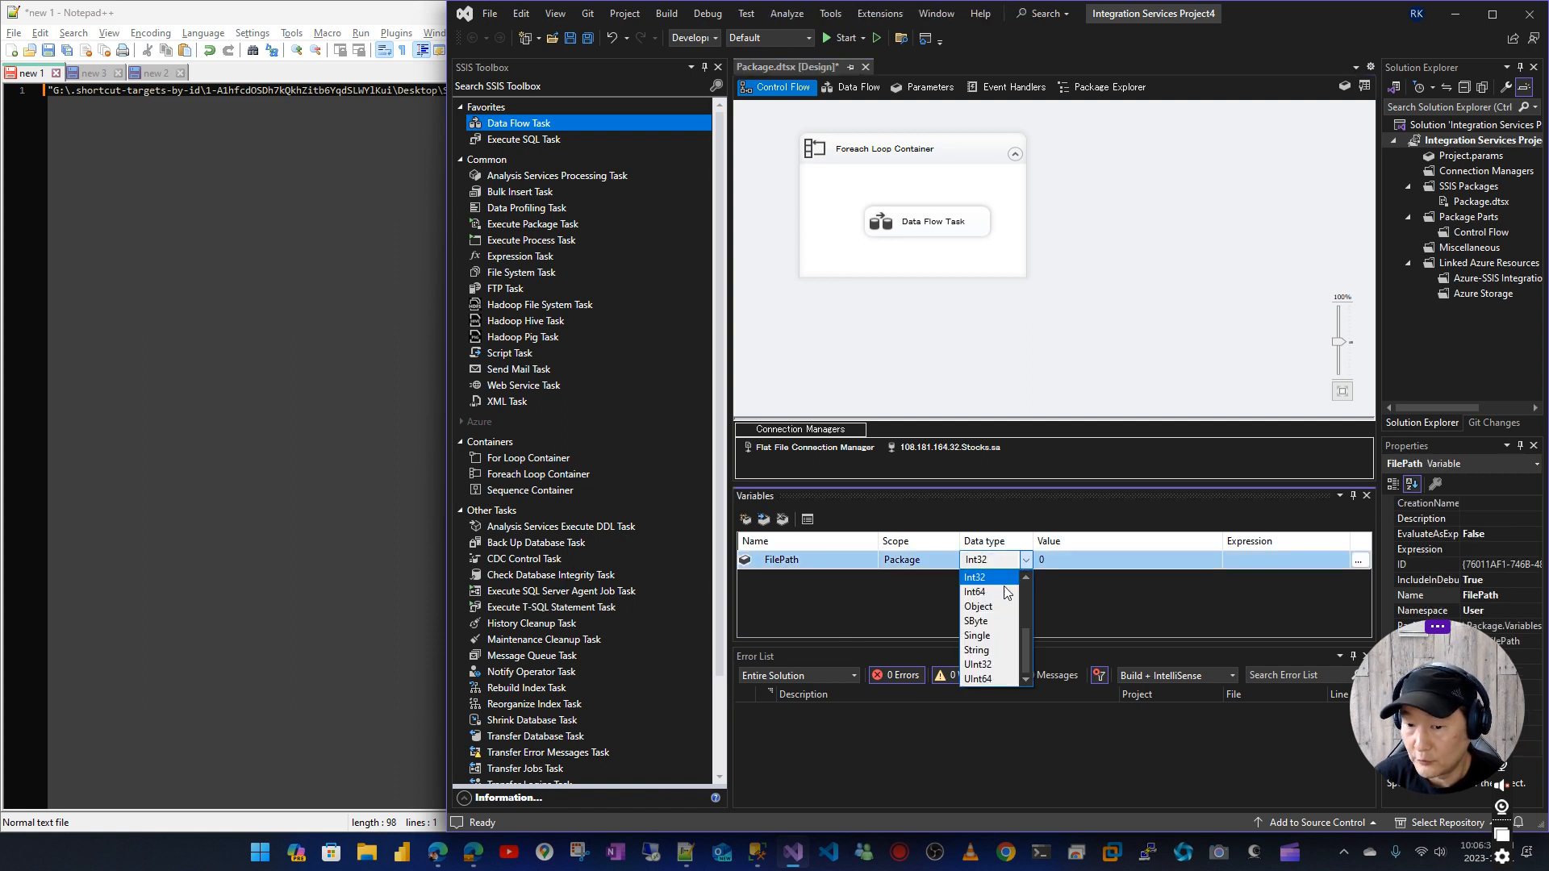
pyautogui.click(991, 651)
# Paste the copied Header_AAPL.csv path as the FilePath variable's value and remove any trailing quotation mark
pyautogui.click(1083, 559)
pyautogui.hotkey('ctrl', 'v')
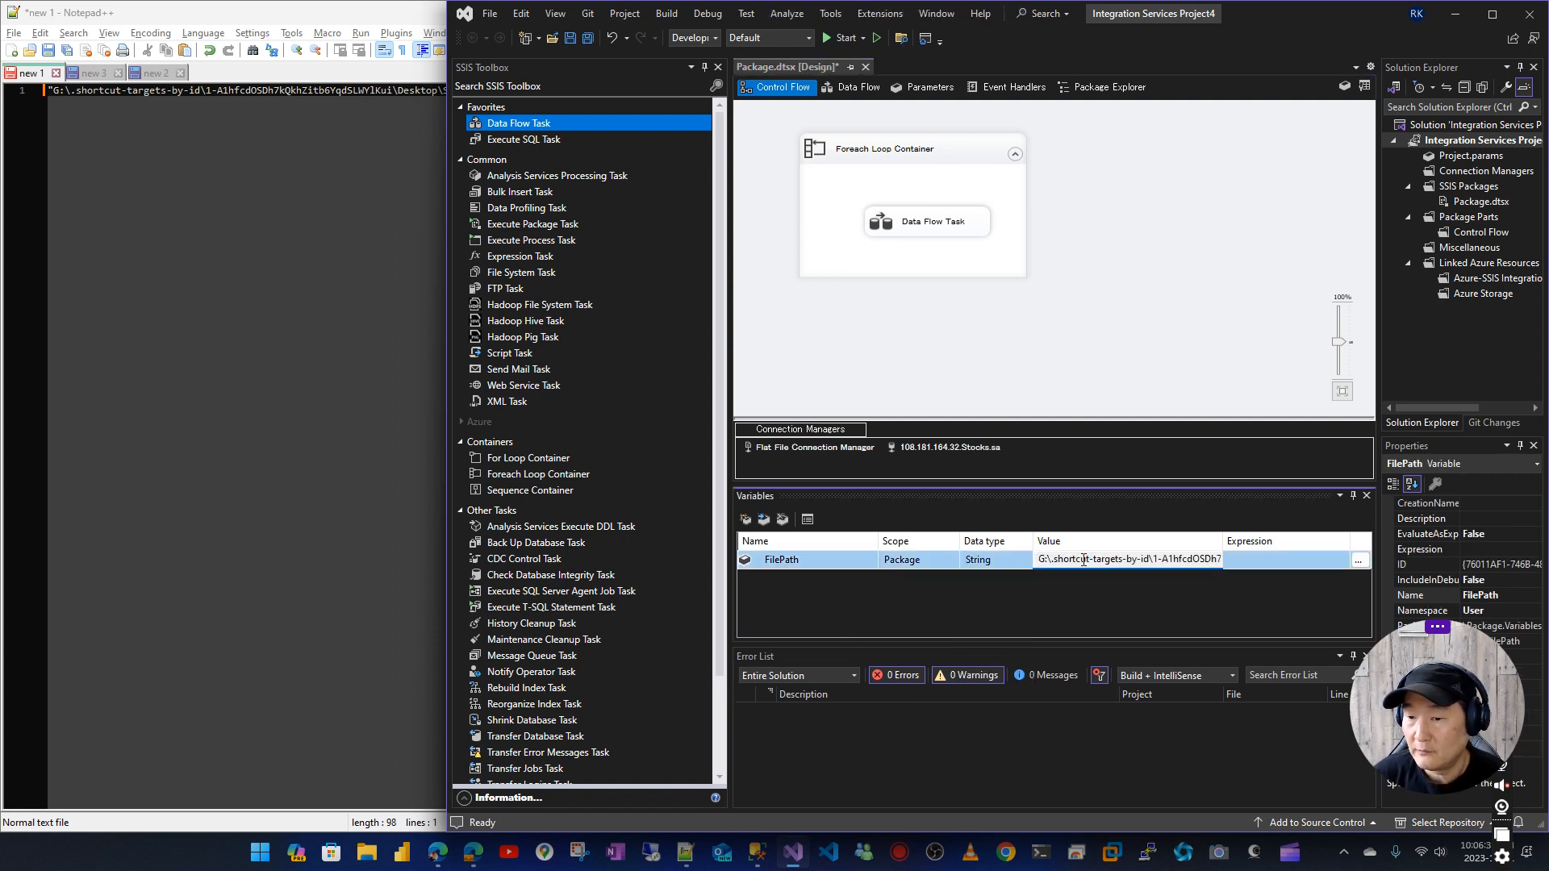
pyautogui.press('End')
pyautogui.press('BackSpace')
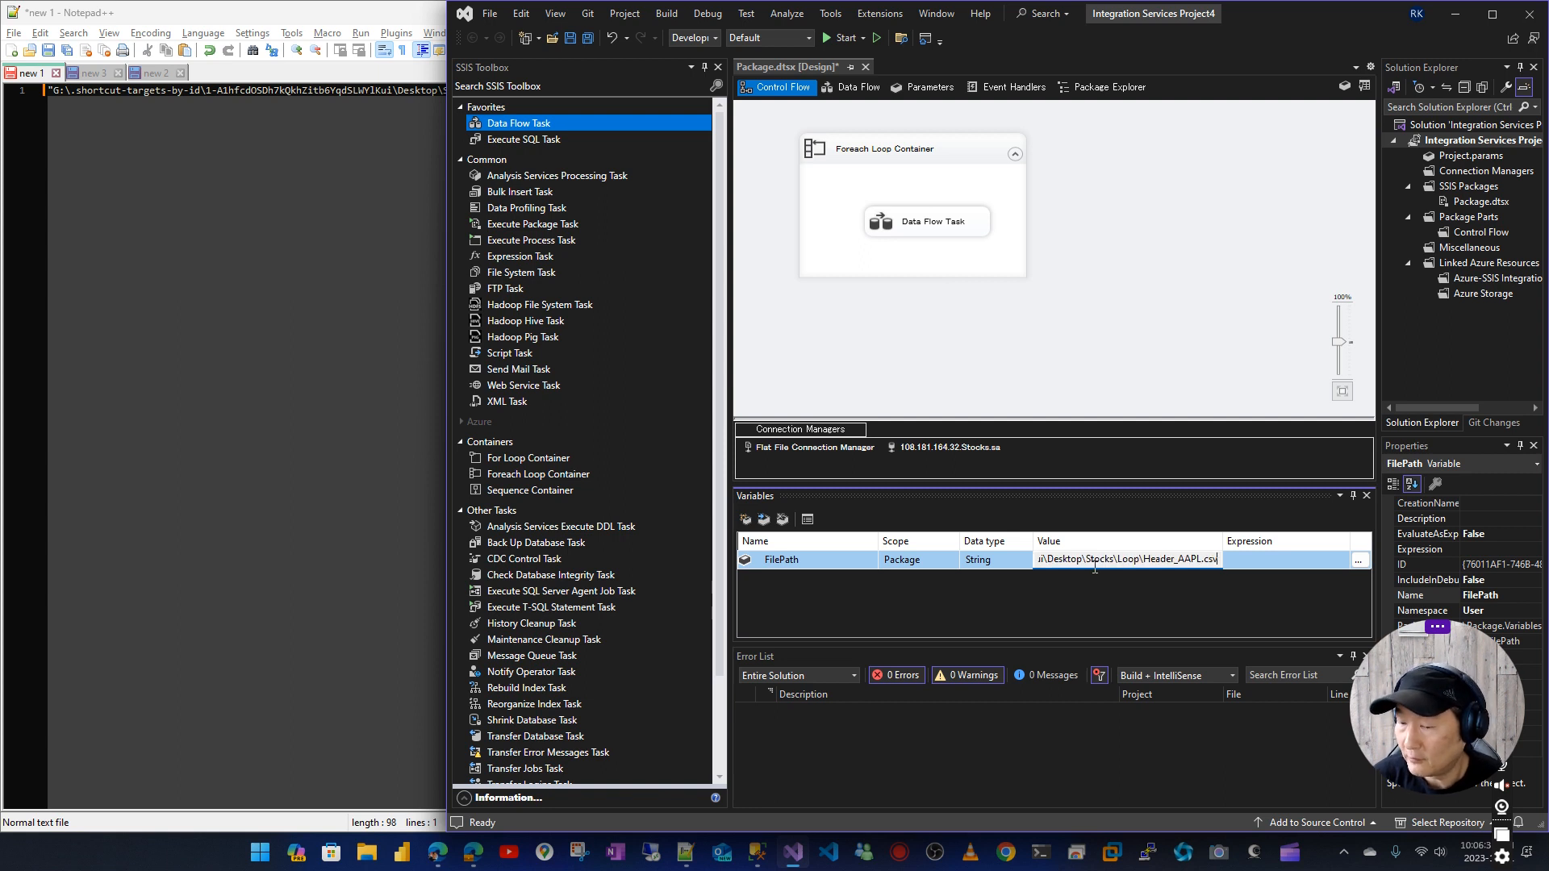
pyautogui.press('Return')
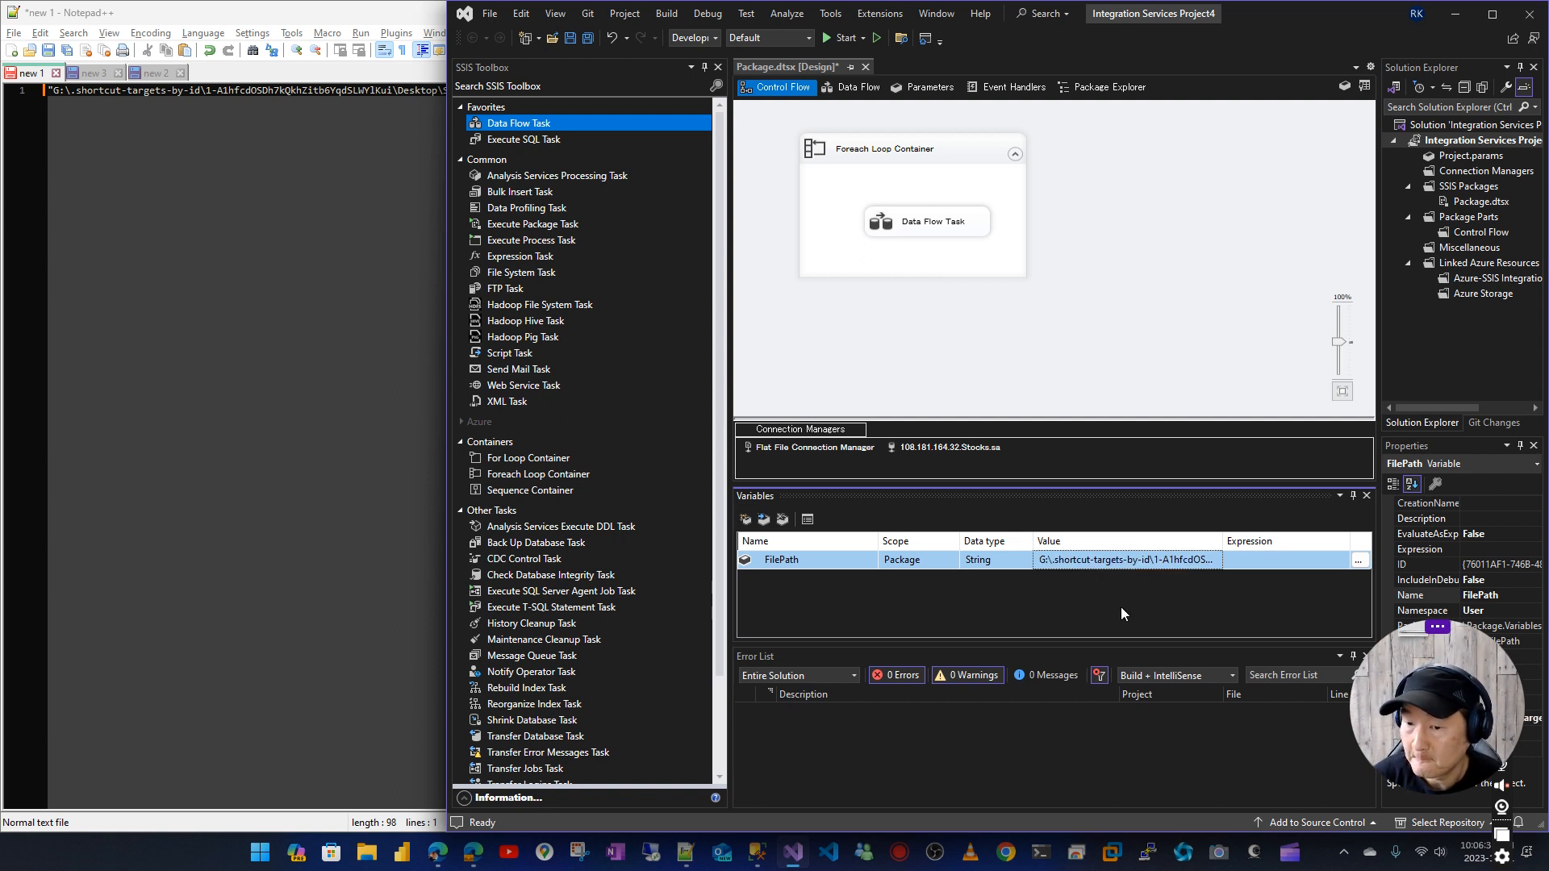
# Consult the numbered notes, open the Data Flow Task's data flow and add a Flat File Source to it
pyautogui.click(153, 74)
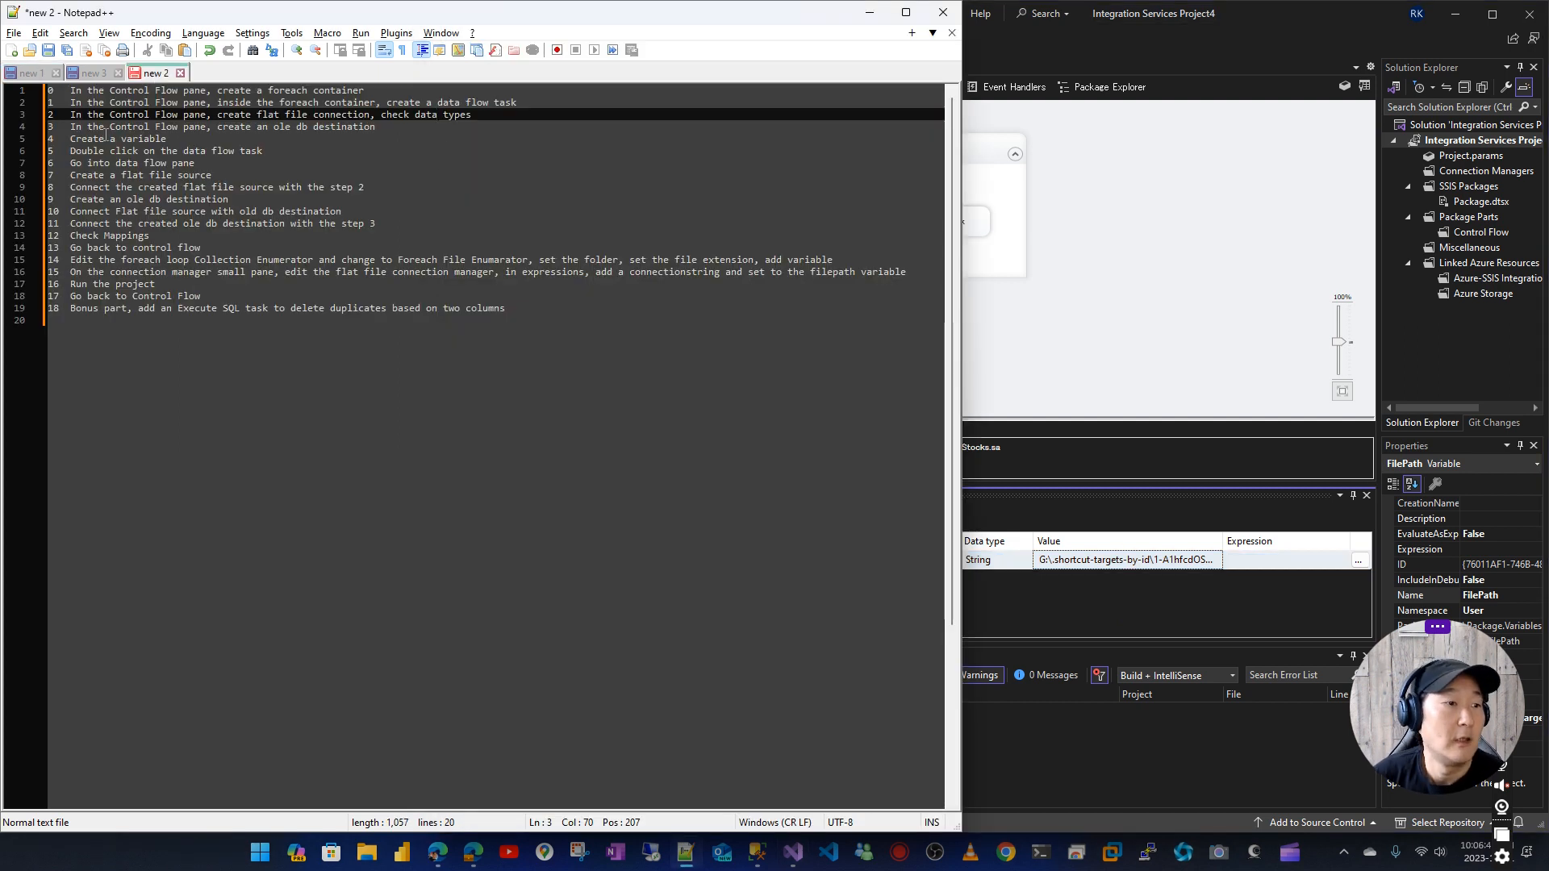
pyautogui.click(1279, 211)
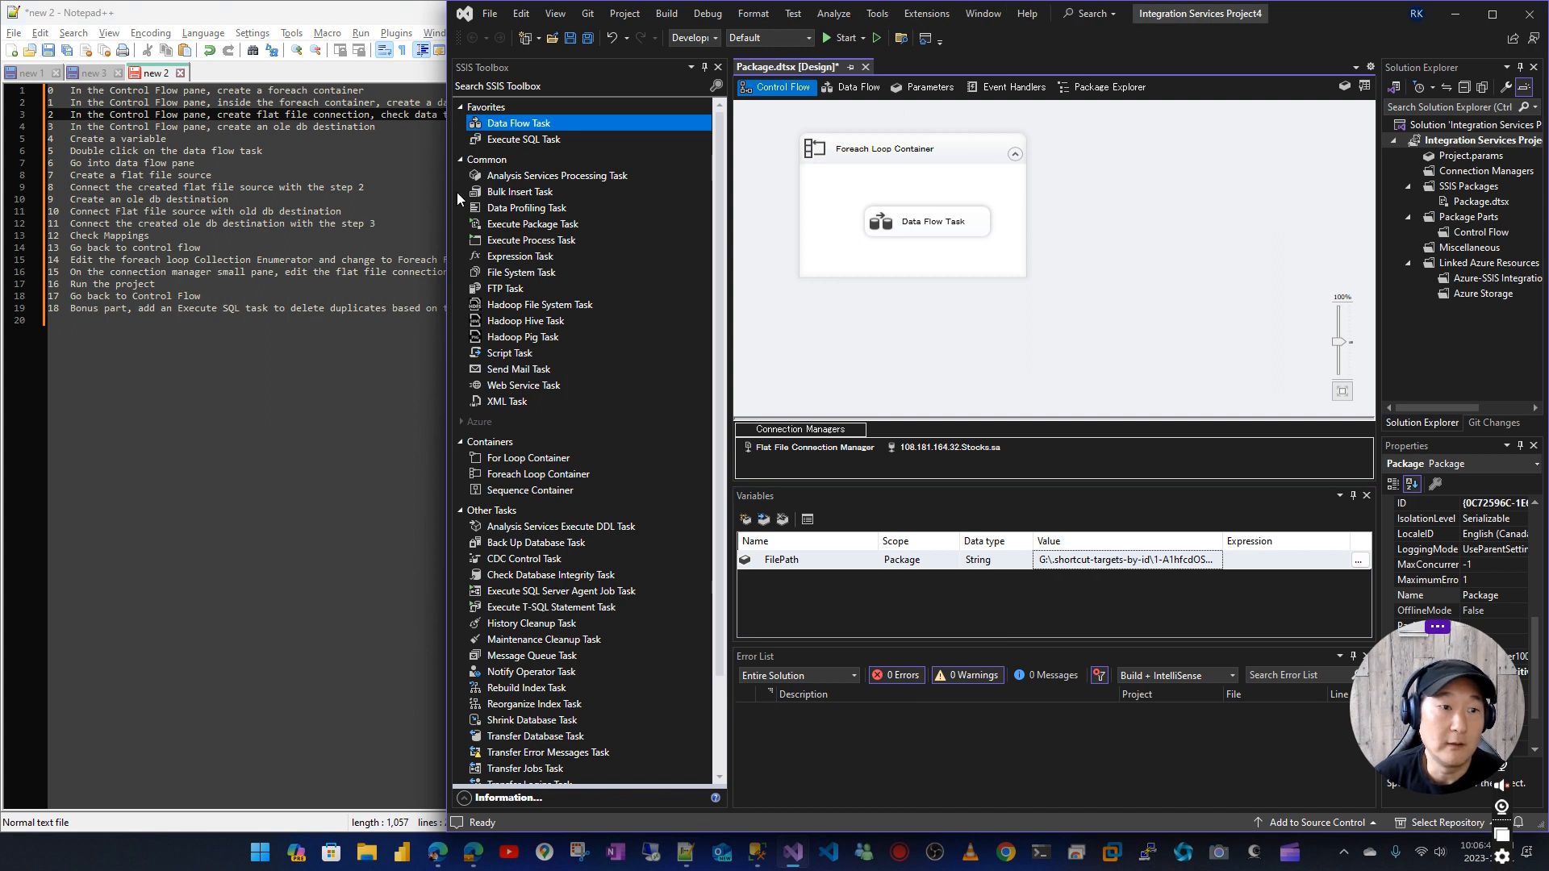
pyautogui.doubleClick(948, 227)
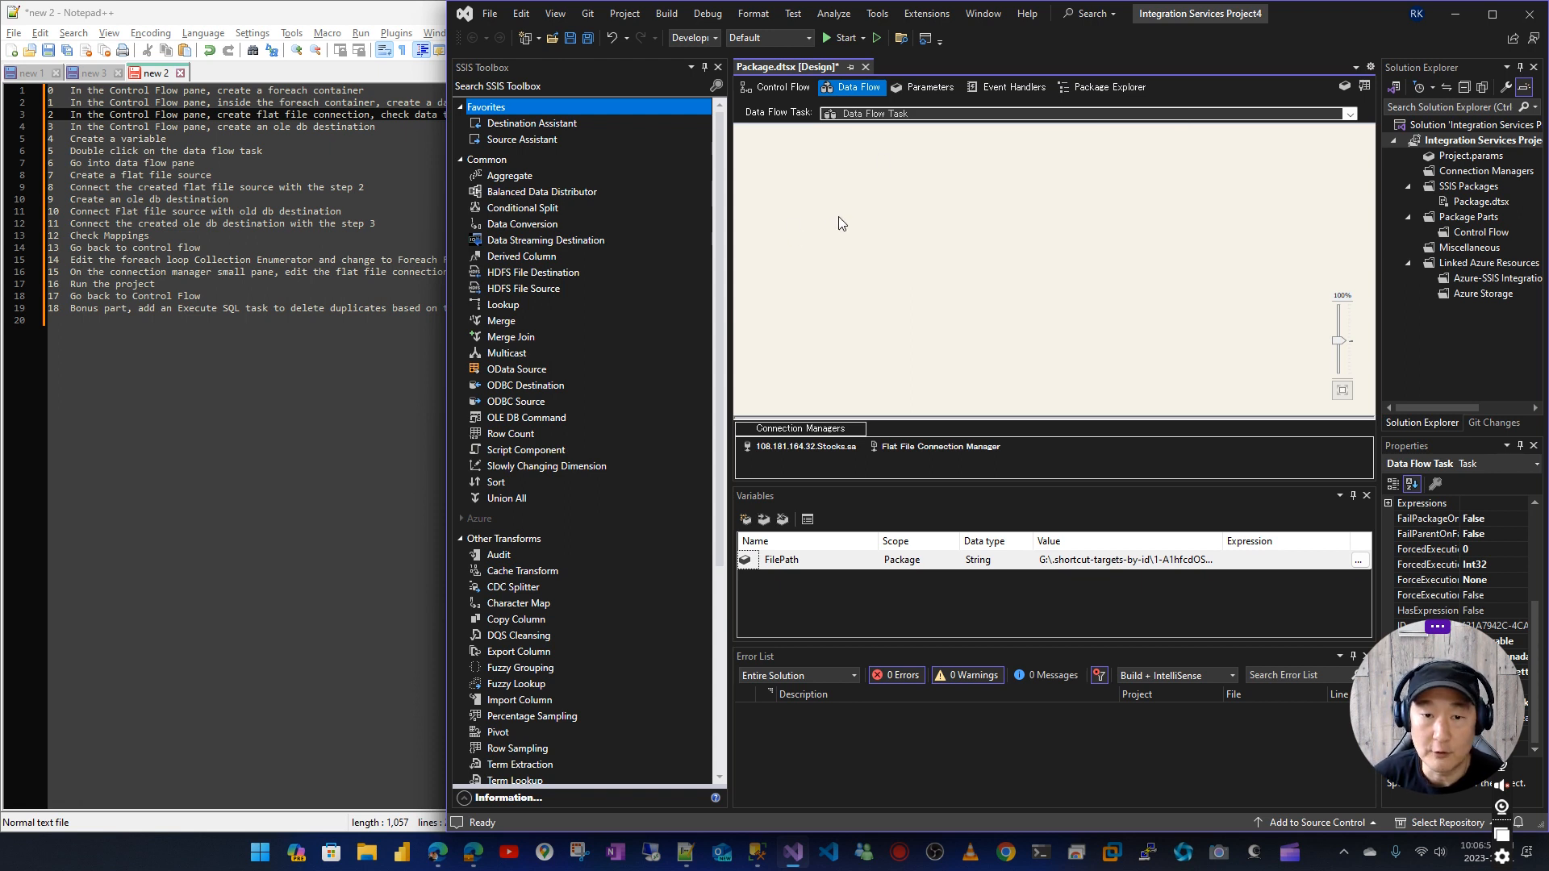
pyautogui.scroll(-6, 576, 325)
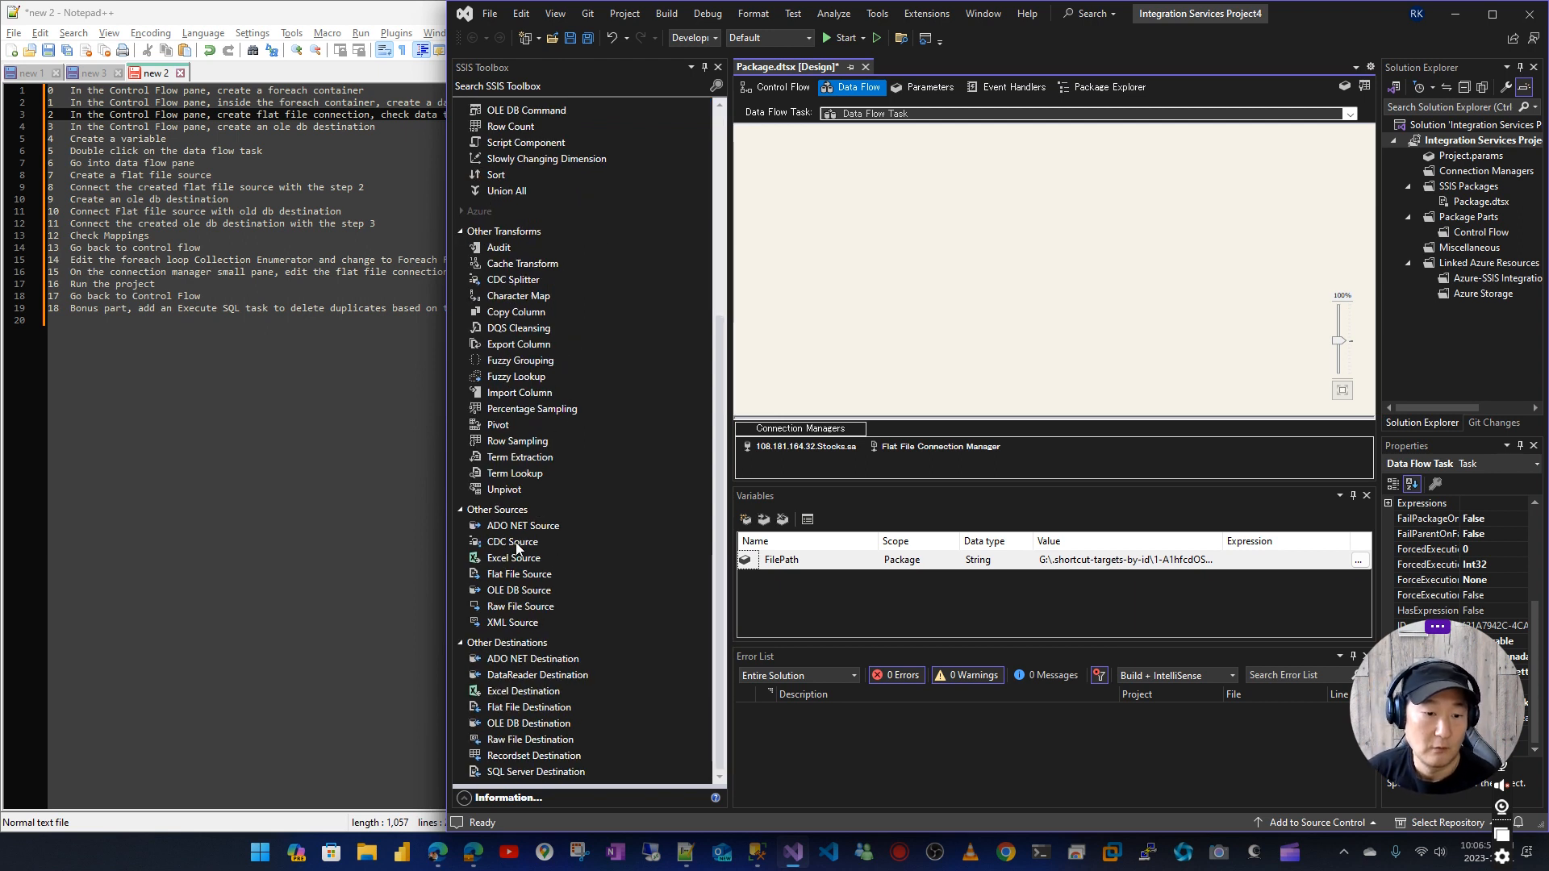
pyautogui.moveTo(521, 574); pyautogui.dragTo(839, 153)
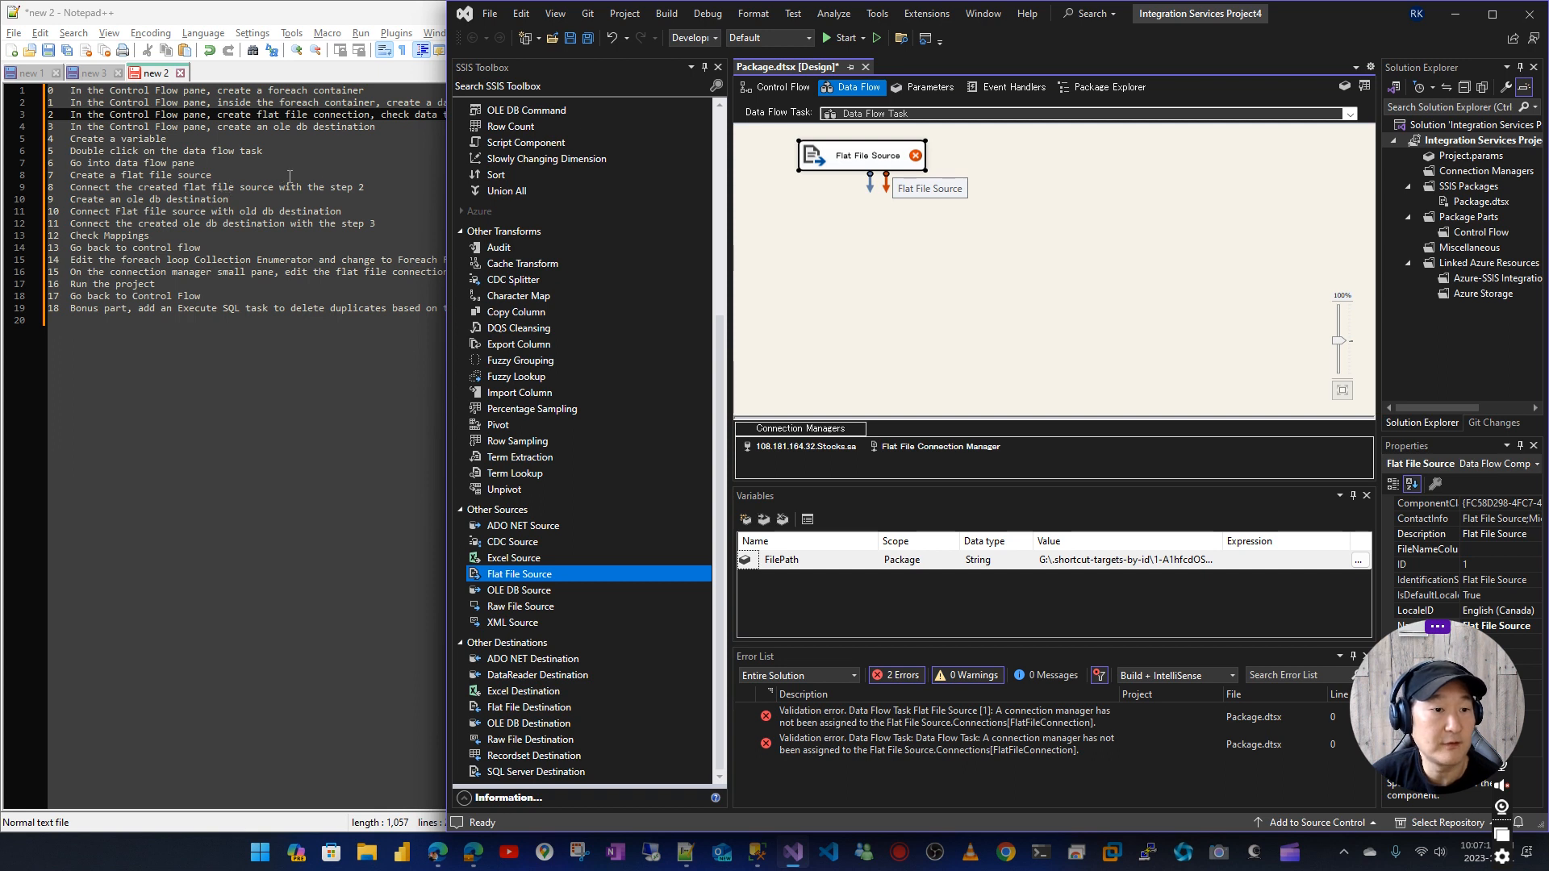
# Assign Flat File Connection Manager to the Flat File Source, review its columns and save the source settings
pyautogui.click(843, 238)
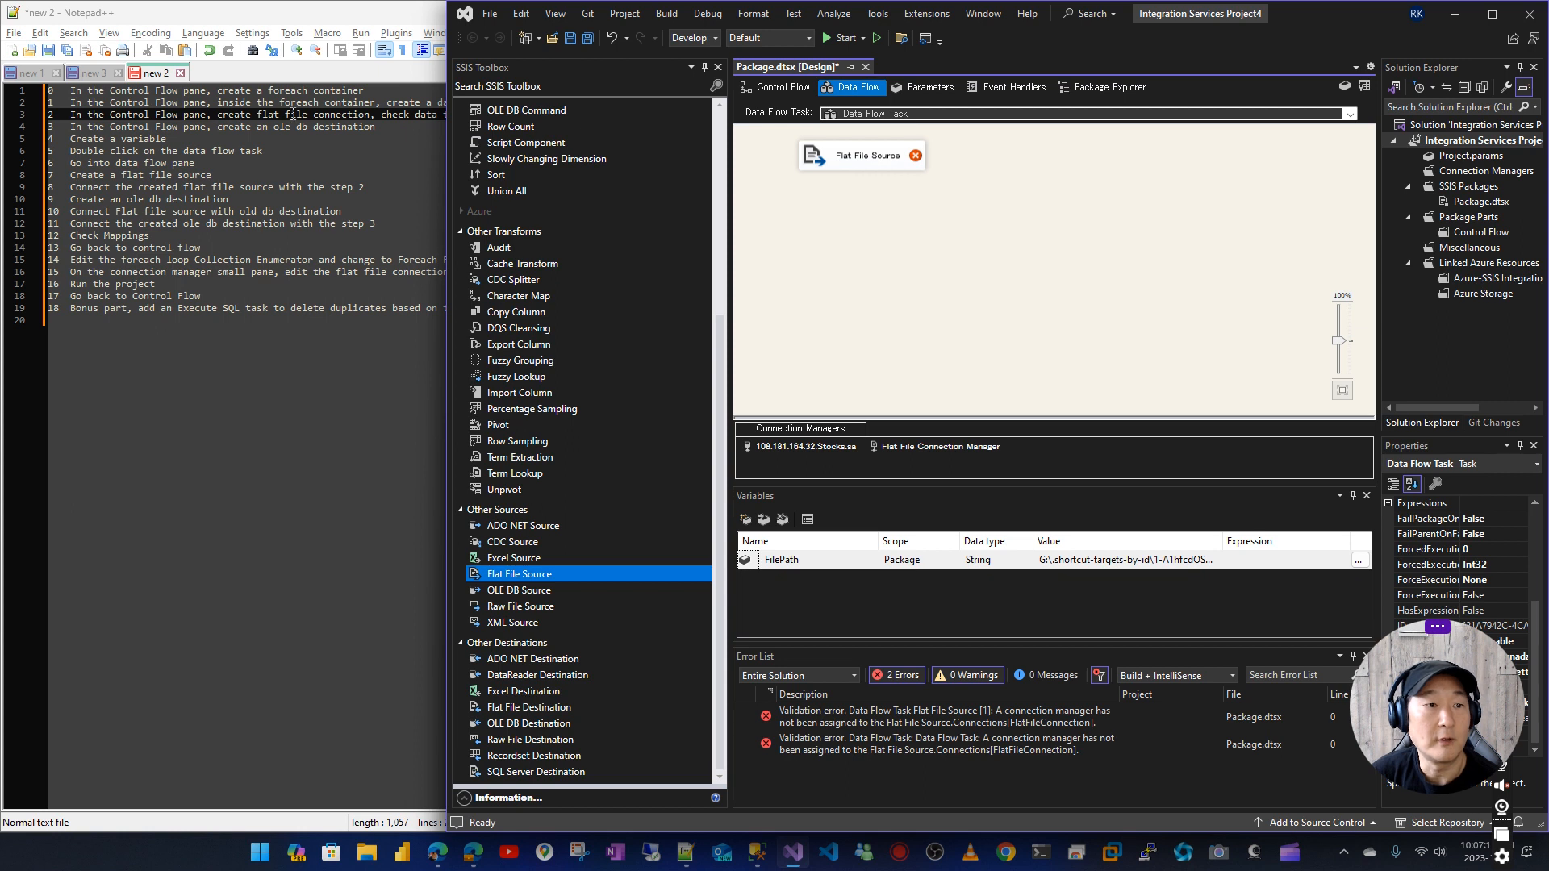
pyautogui.doubleClick(862, 160)
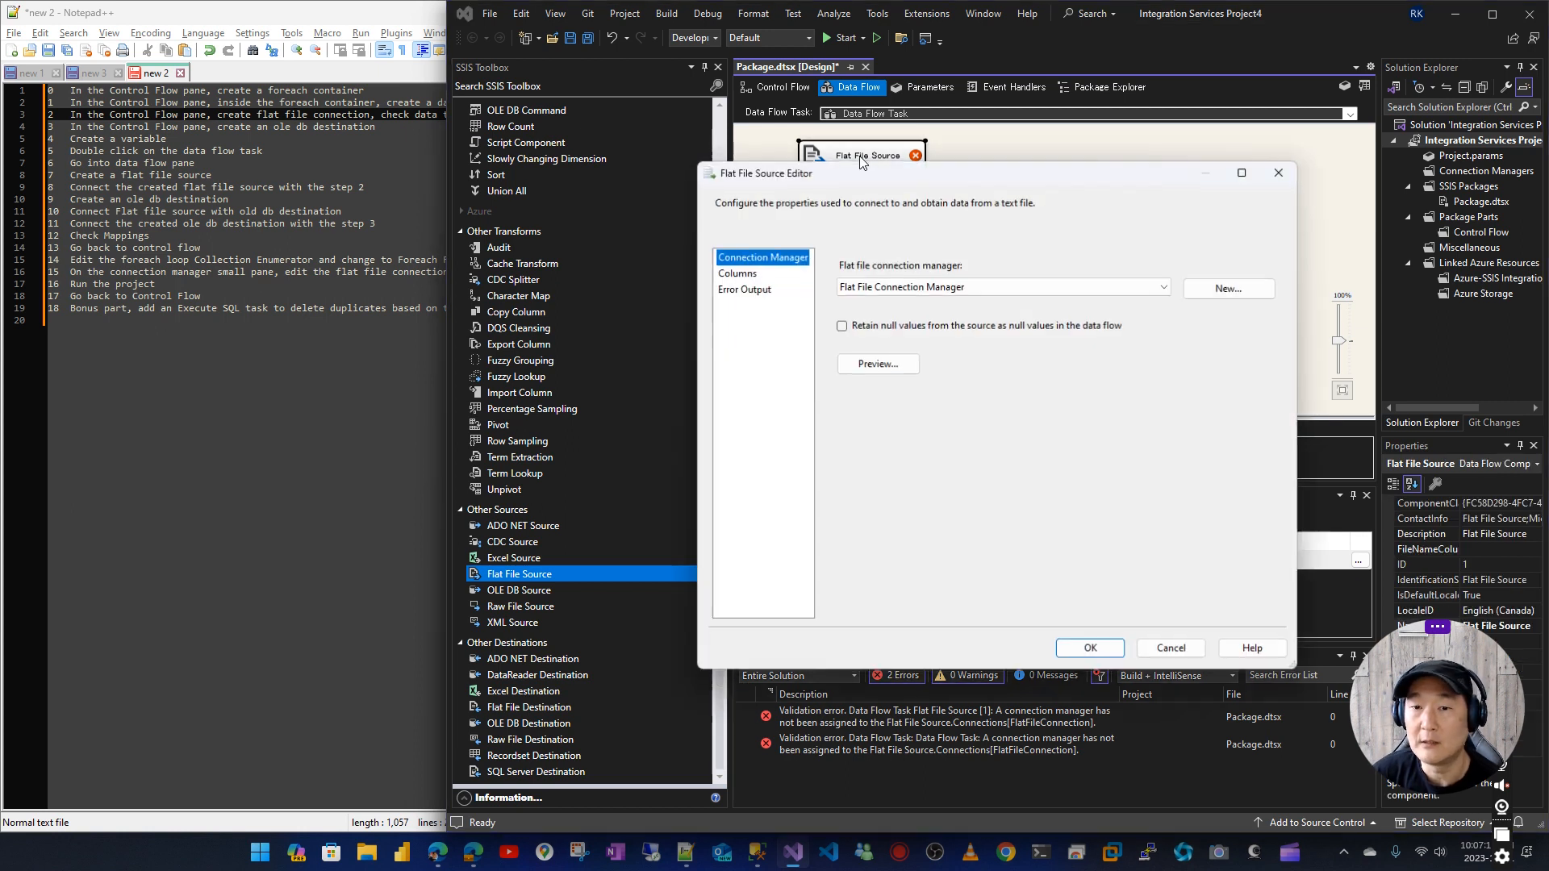
pyautogui.click(906, 288)
pyautogui.click(899, 303)
pyautogui.click(737, 273)
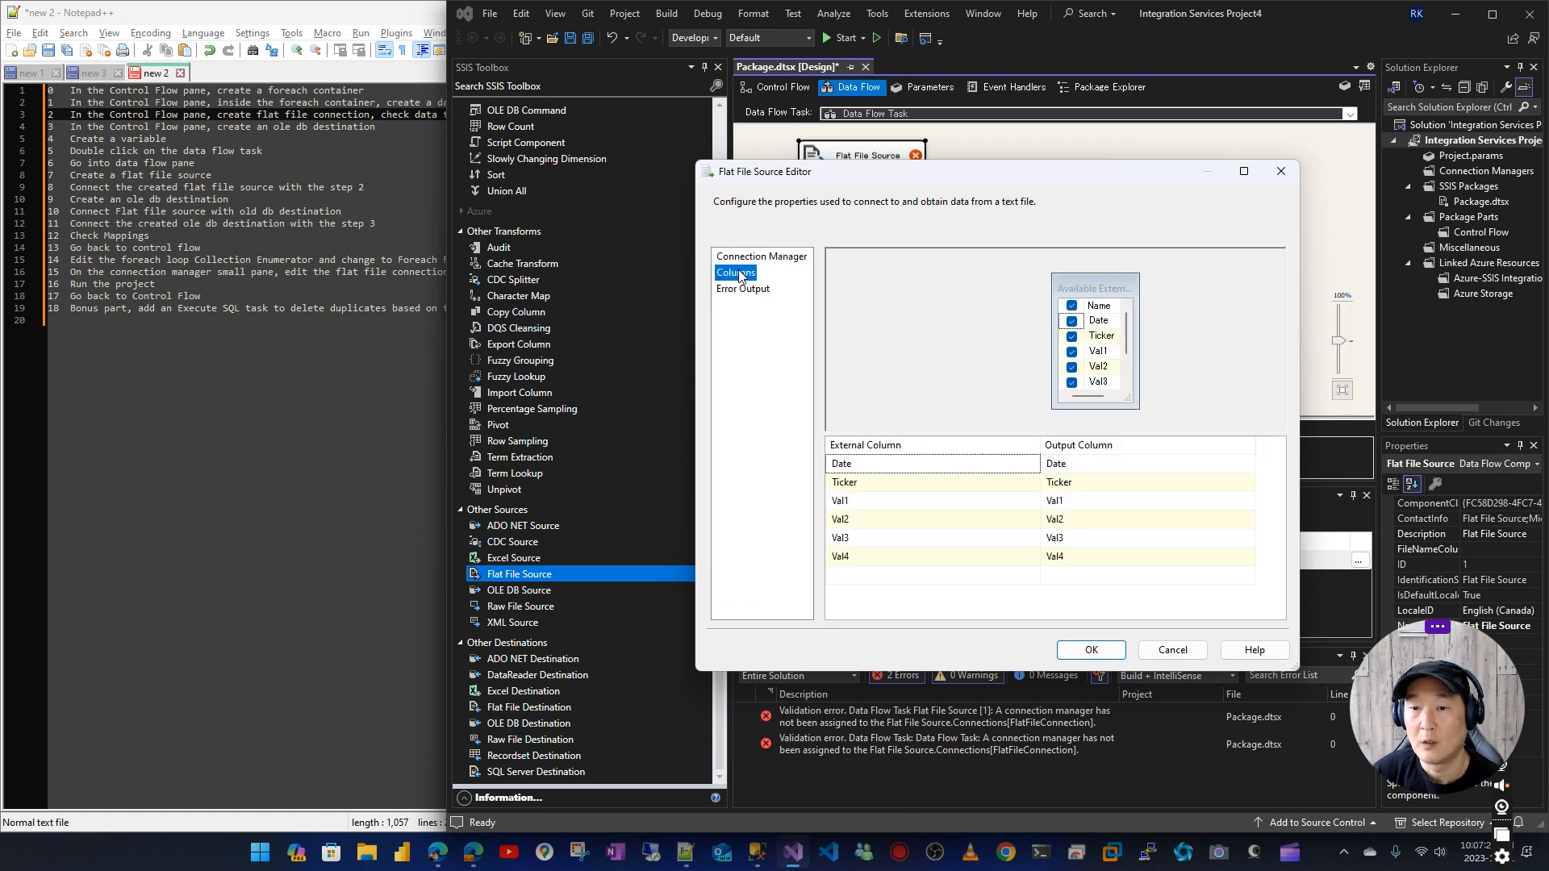
pyautogui.click(742, 289)
pyautogui.click(743, 262)
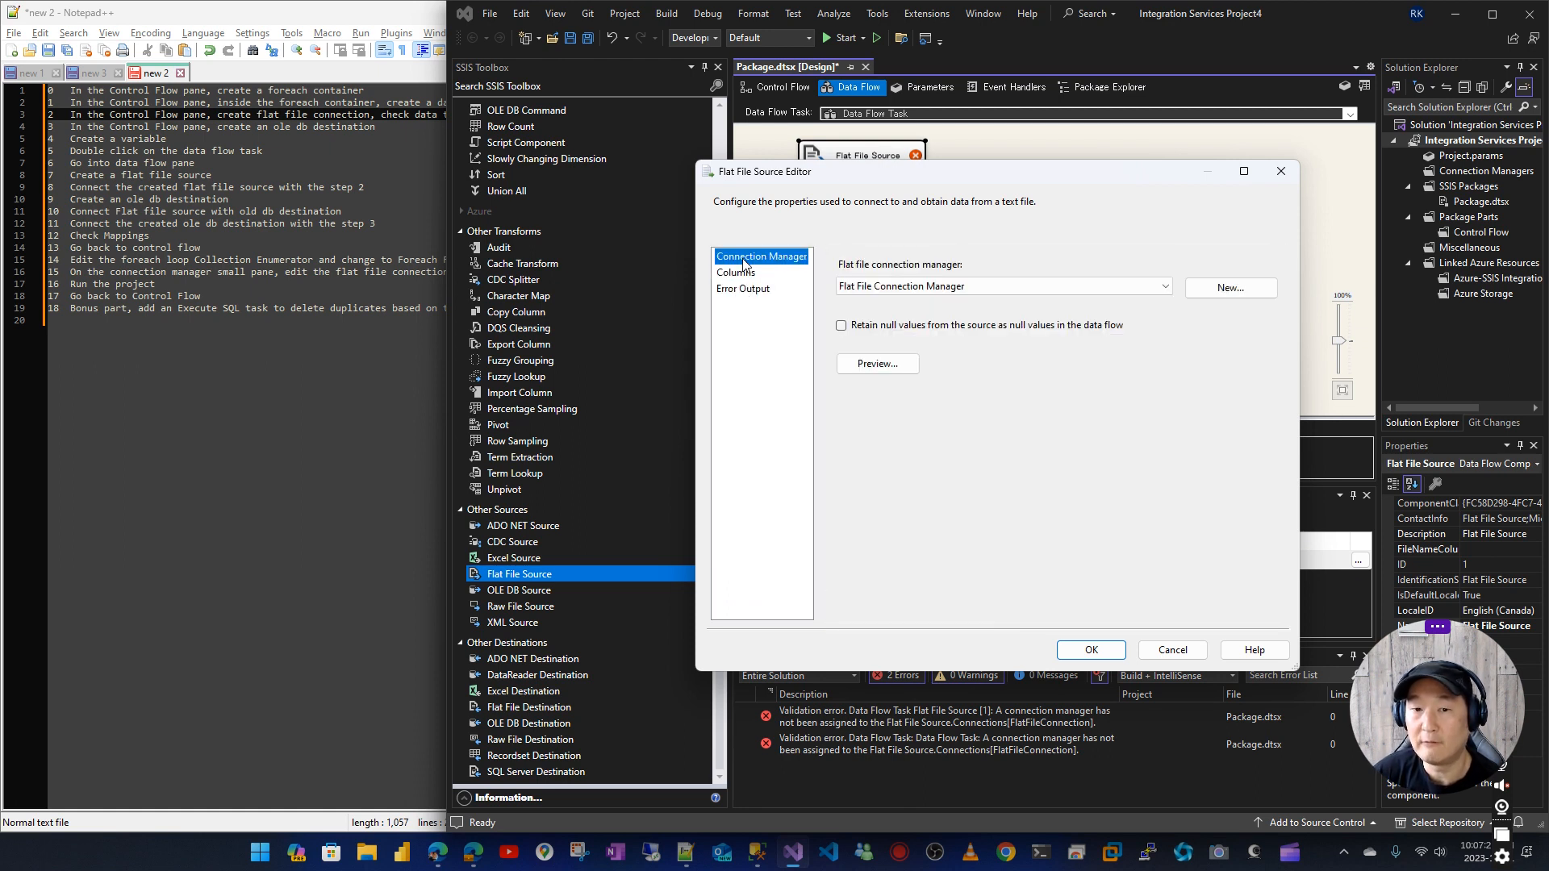
pyautogui.click(1091, 650)
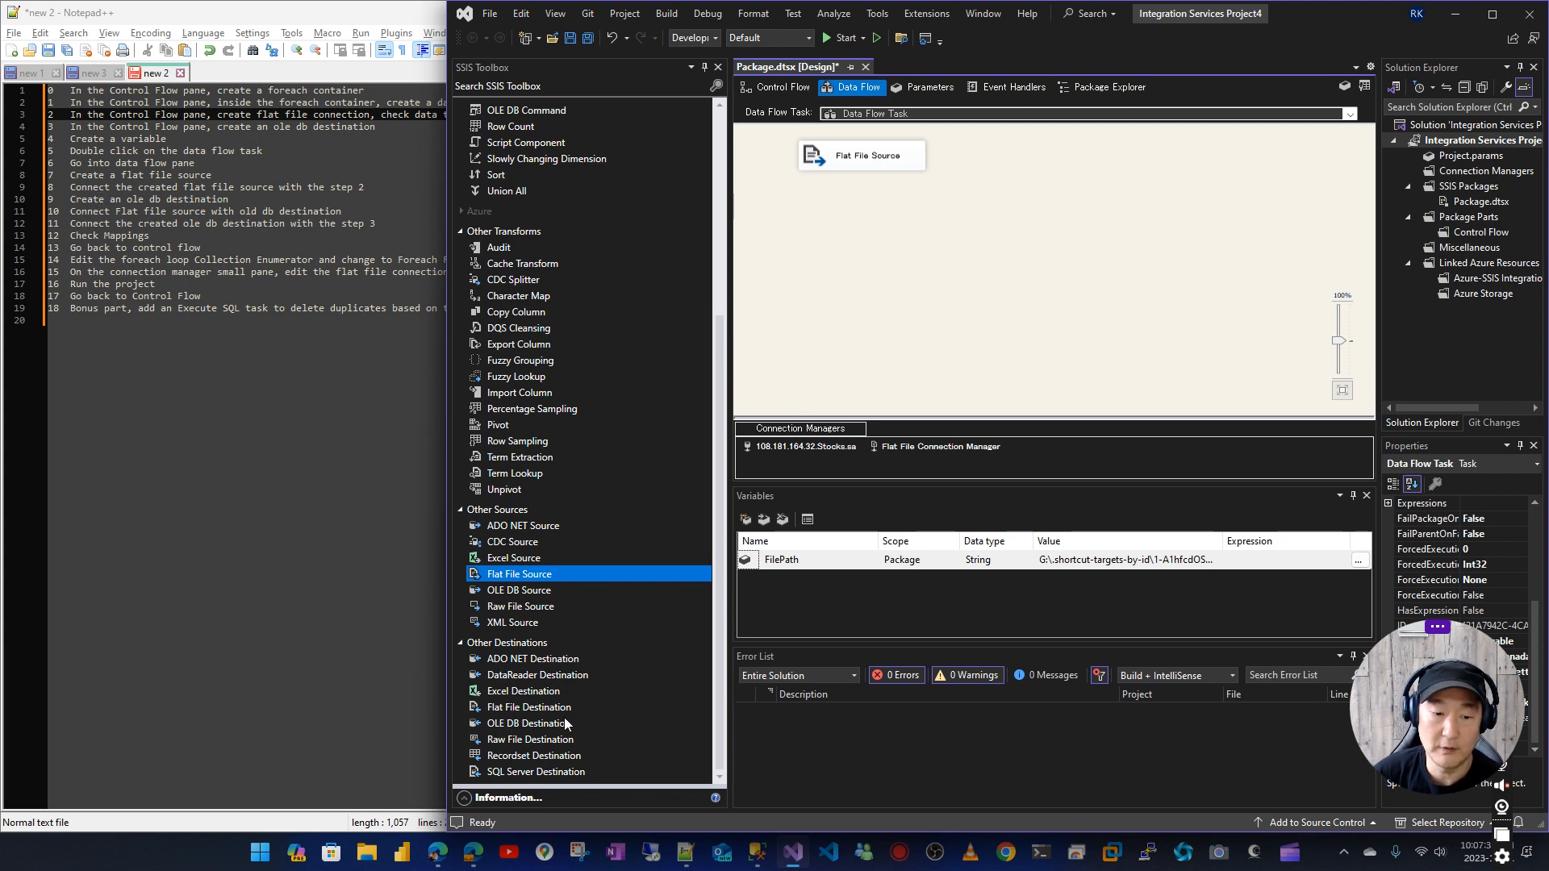
# Add an OLE DB Destination below the Flat File Source and connect the source's data output to it
pyautogui.moveTo(522, 731); pyautogui.dragTo(887, 272)
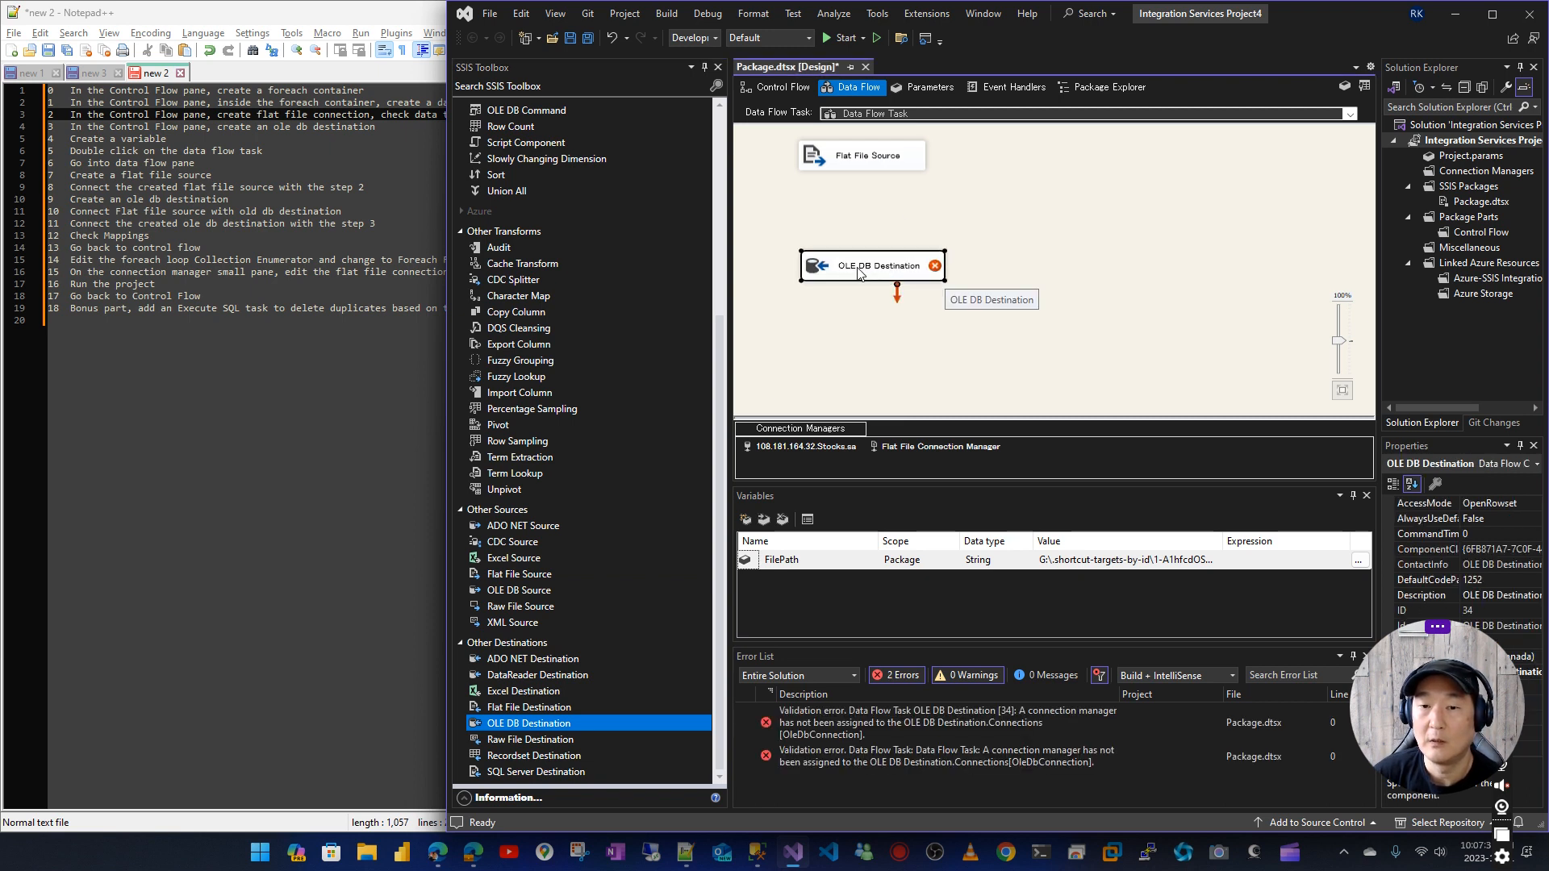
pyautogui.doubleClick(827, 275)
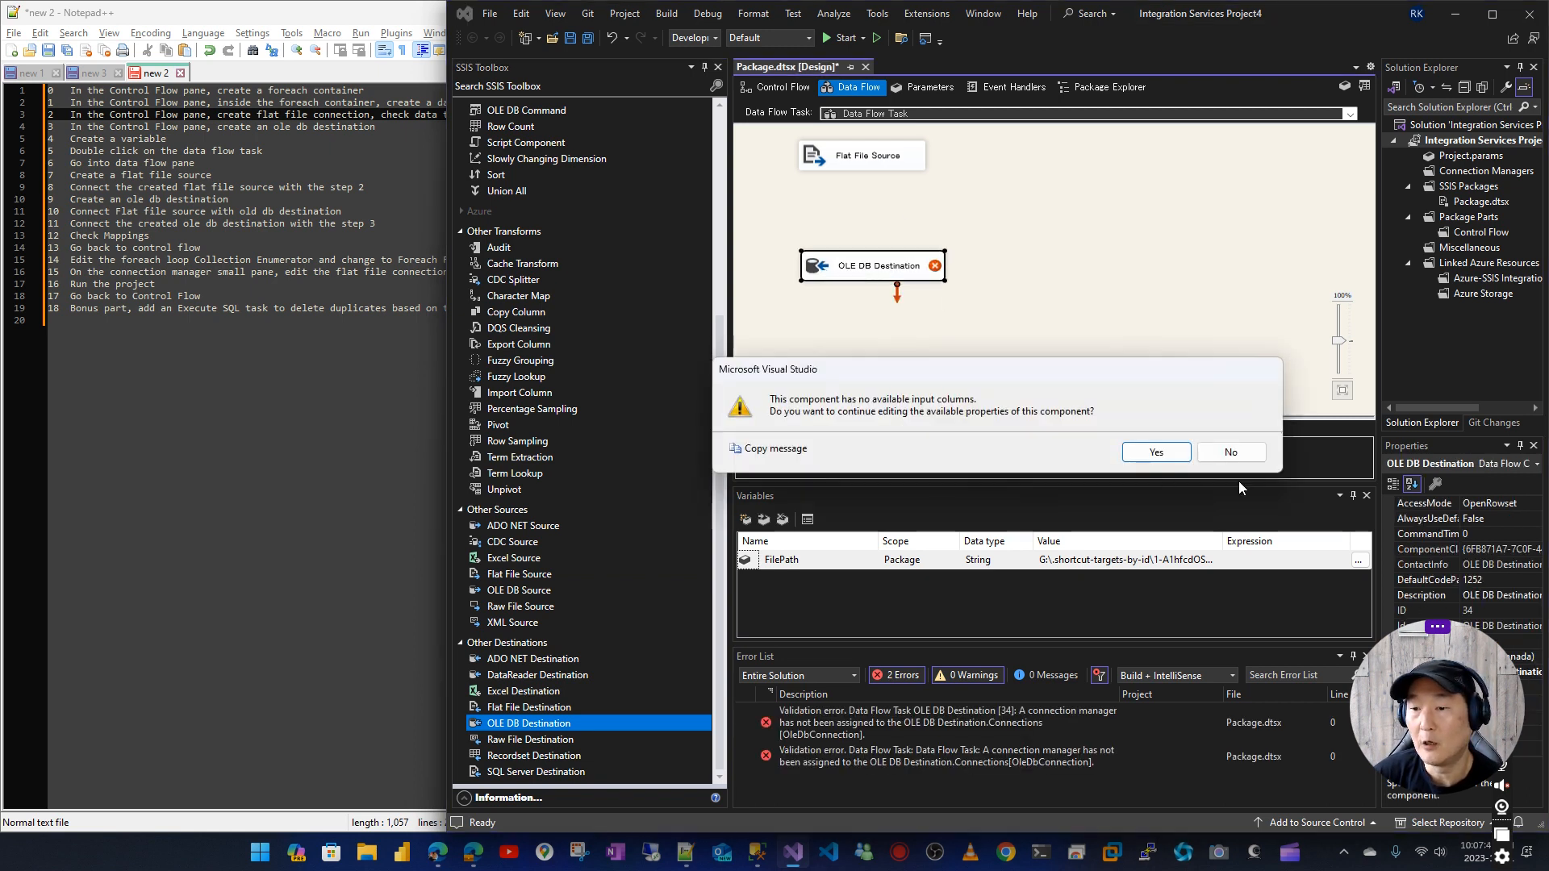
pyautogui.click(1231, 448)
pyautogui.moveTo(865, 275); pyautogui.dragTo(874, 255)
pyautogui.click(849, 168)
pyautogui.moveTo(869, 184); pyautogui.dragTo(883, 248)
# Open the OLE DB Destination's settings and choose [mdm].[Stocks] as the table to load
pyautogui.doubleClick(830, 253)
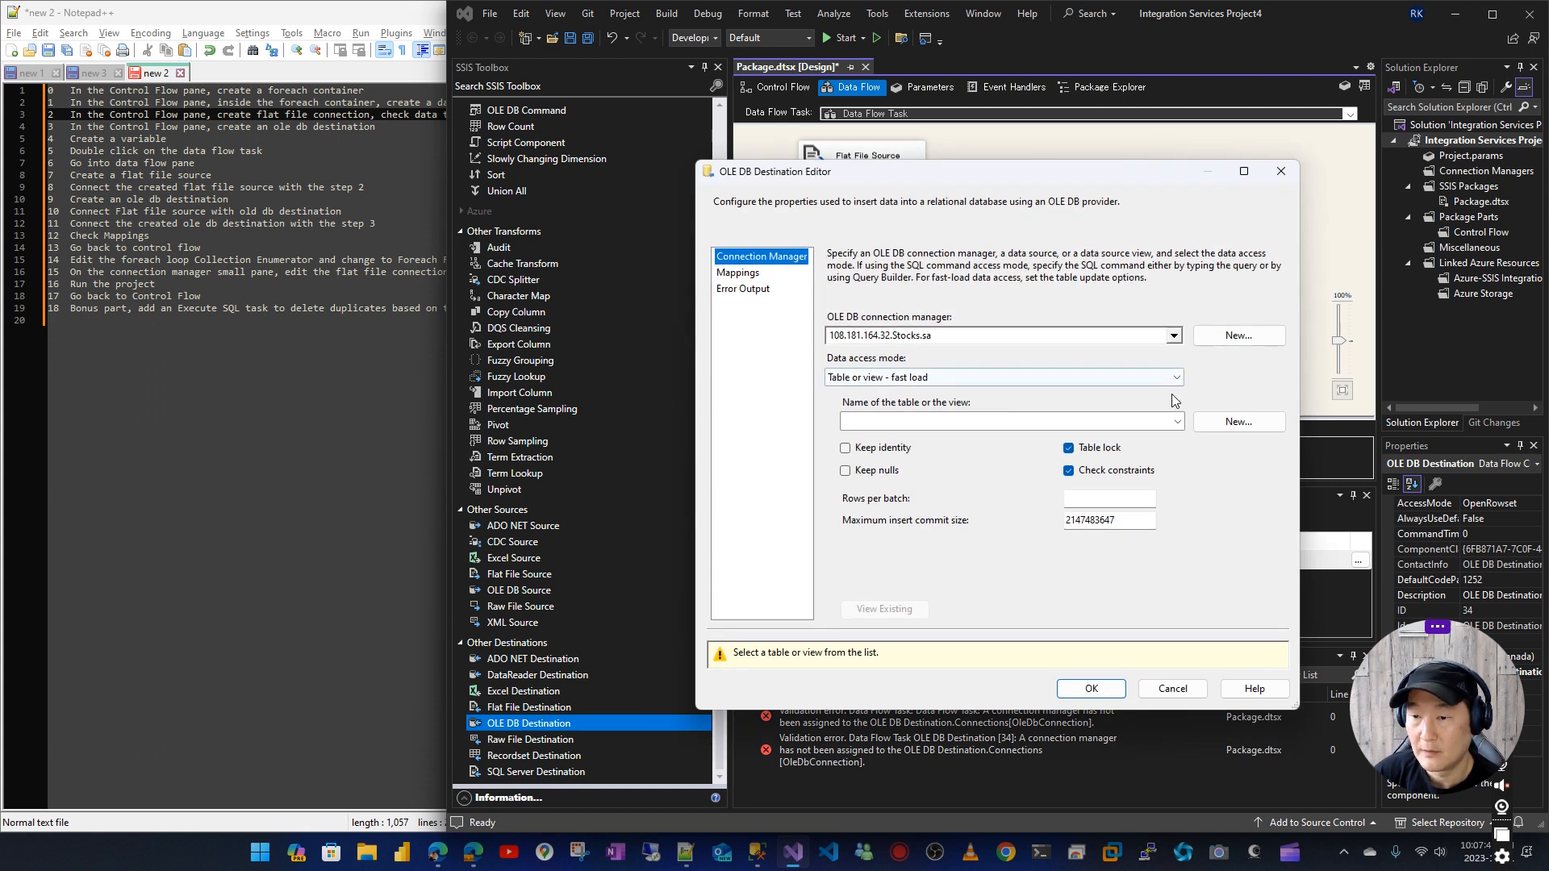
pyautogui.click(1176, 421)
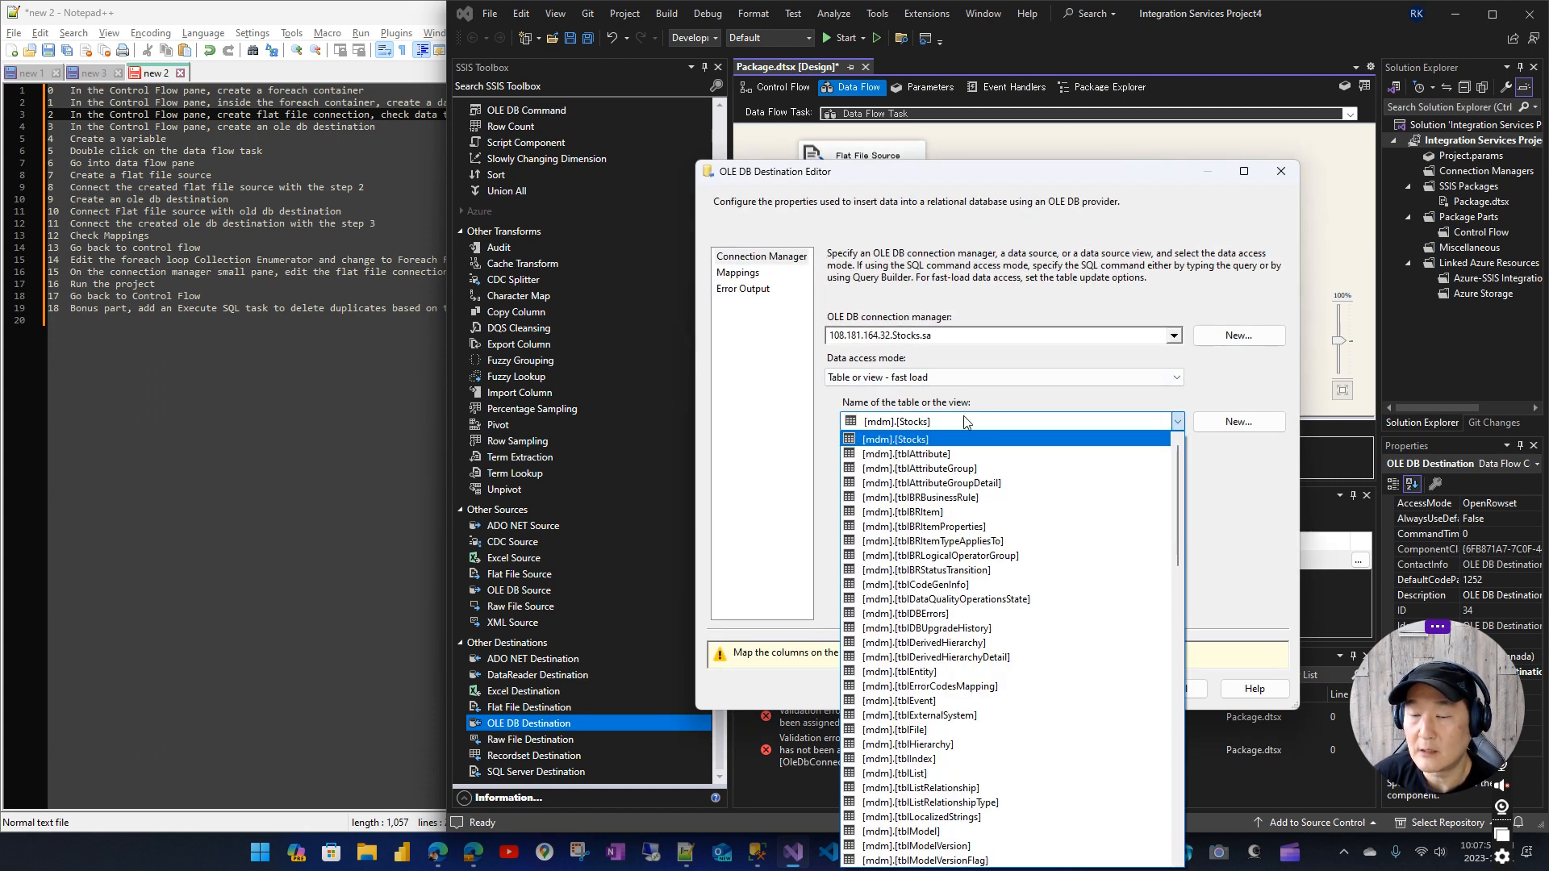
pyautogui.click(938, 442)
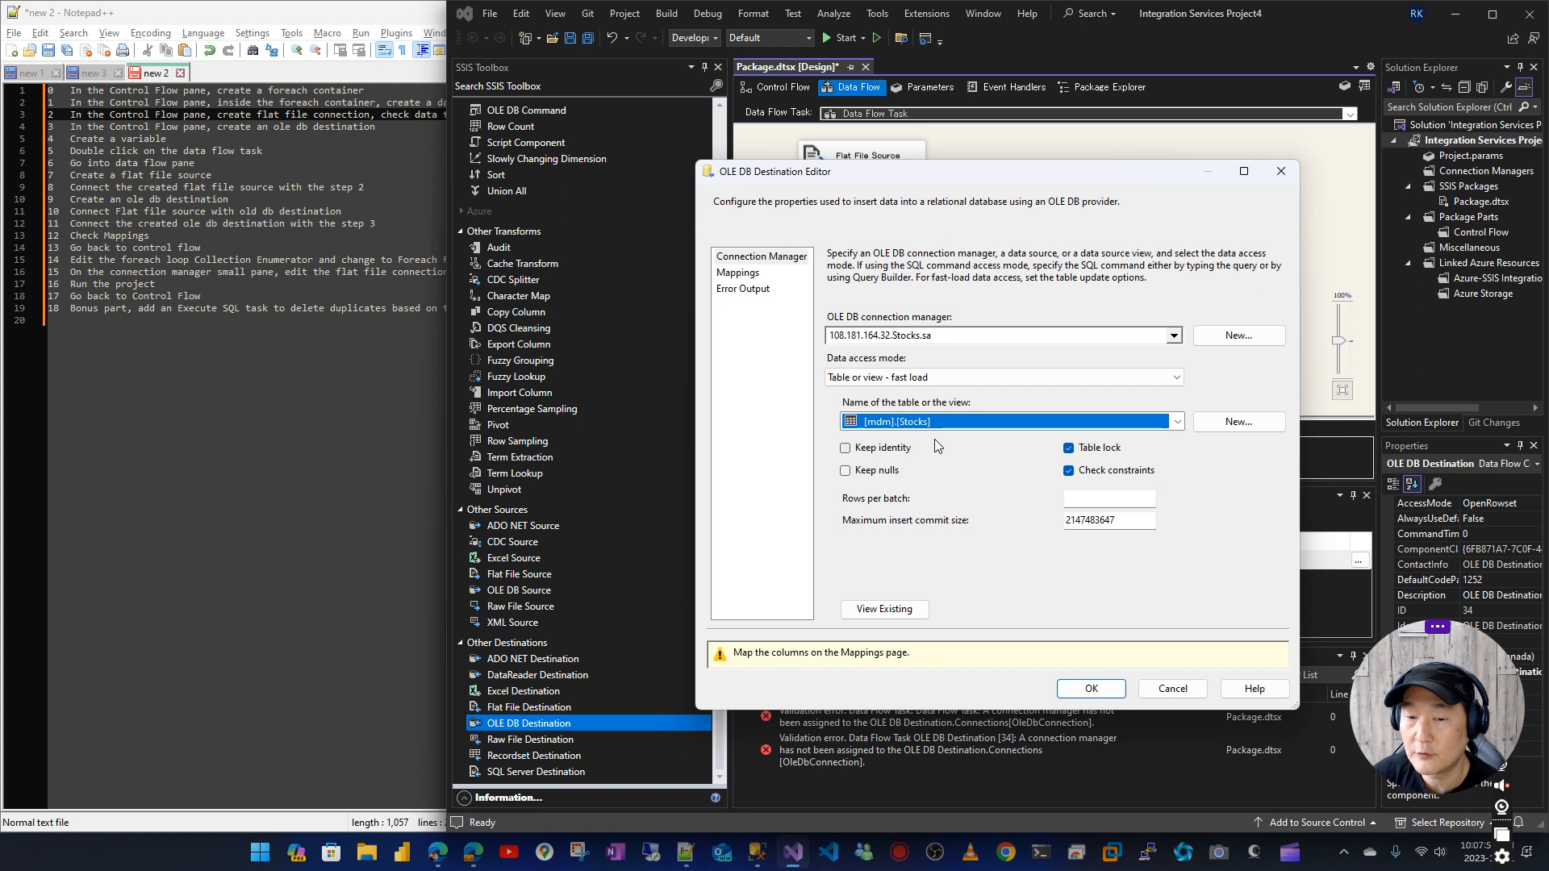
# Open the OLE DB Destination's column mappings and map Val1 to Open and Val2 to Close
pyautogui.click(739, 274)
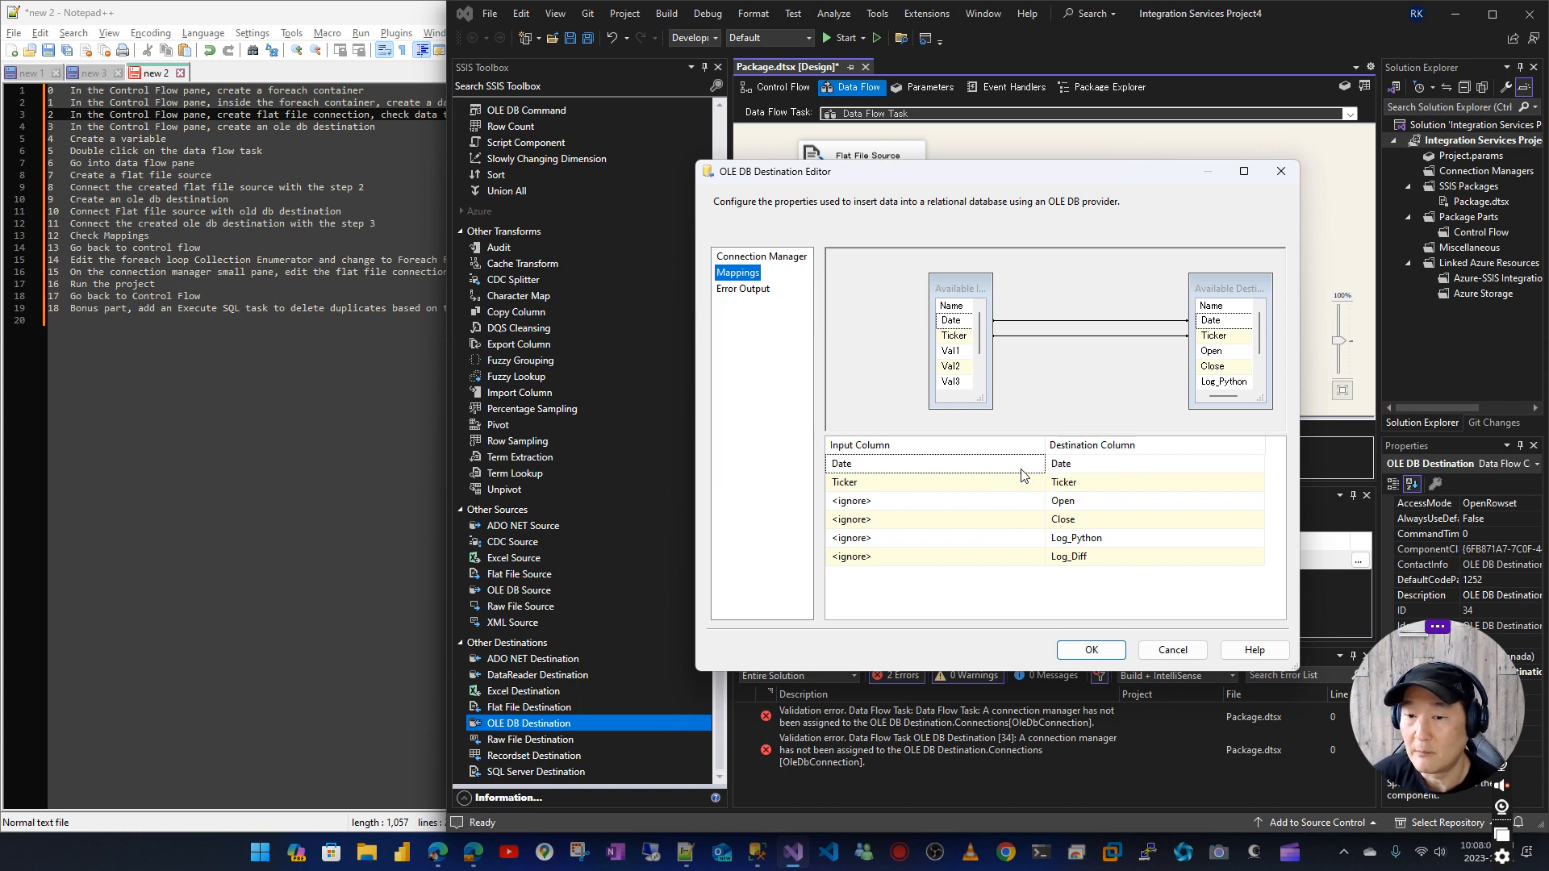
pyautogui.click(1023, 503)
pyautogui.click(1023, 506)
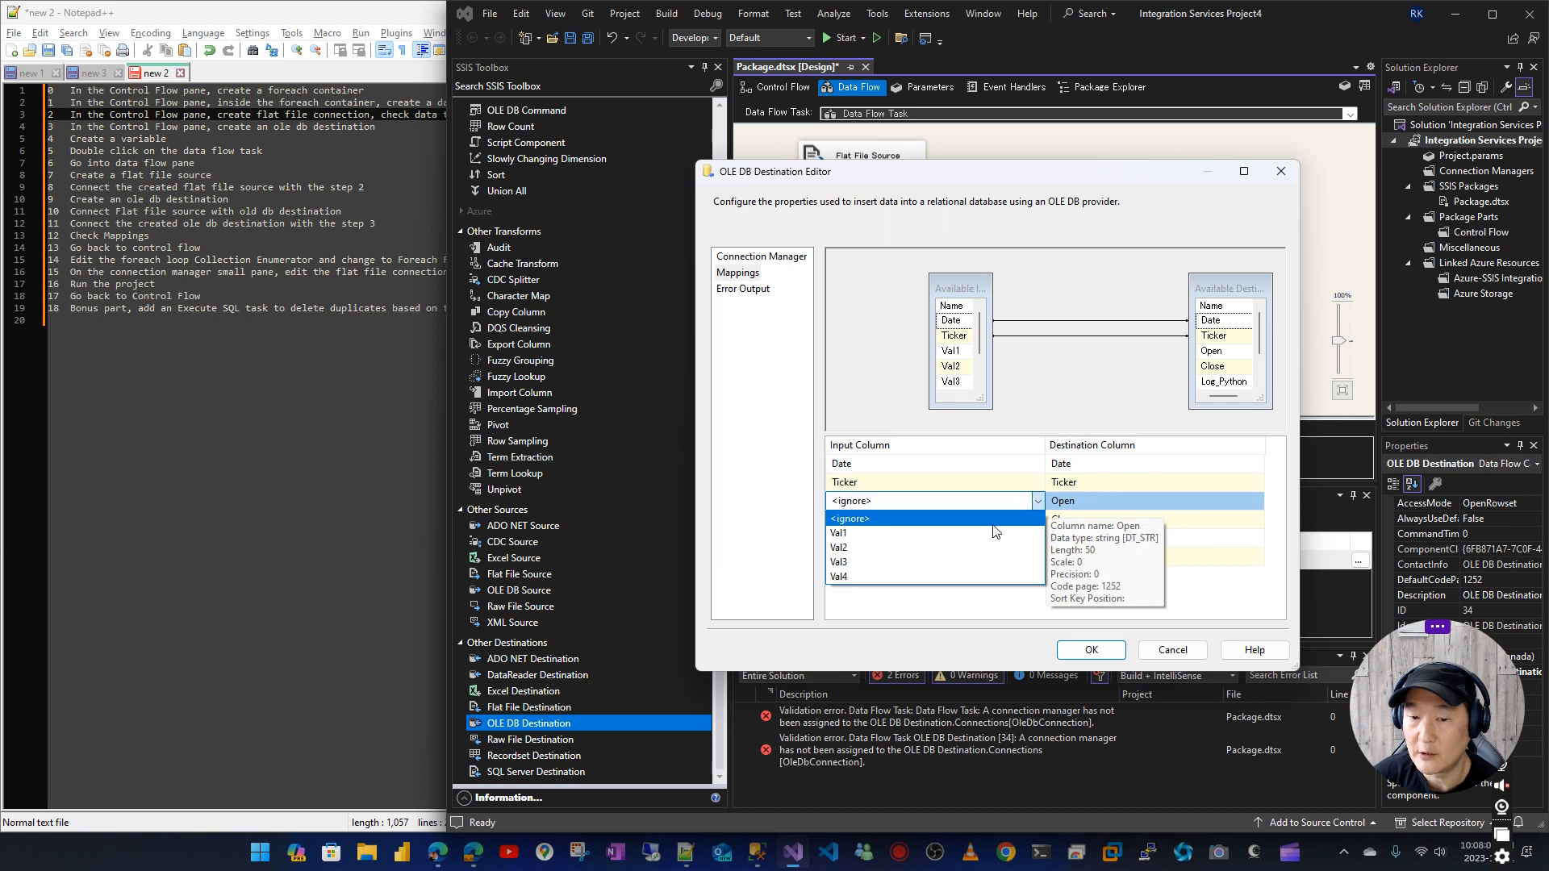
pyautogui.click(1023, 529)
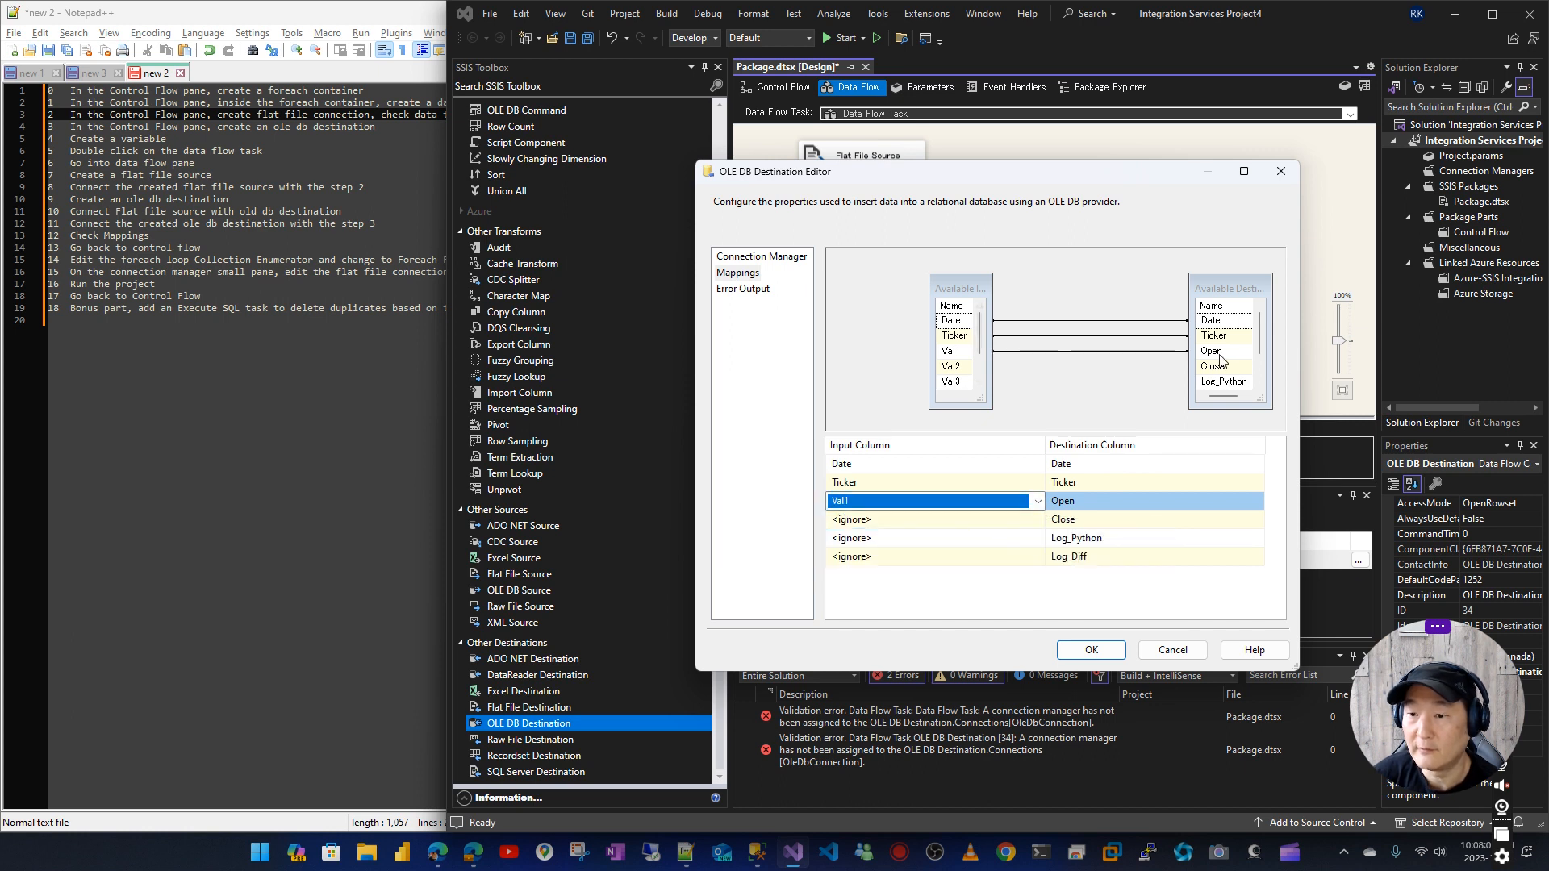
pyautogui.click(1041, 526)
pyautogui.click(1040, 524)
pyautogui.click(989, 552)
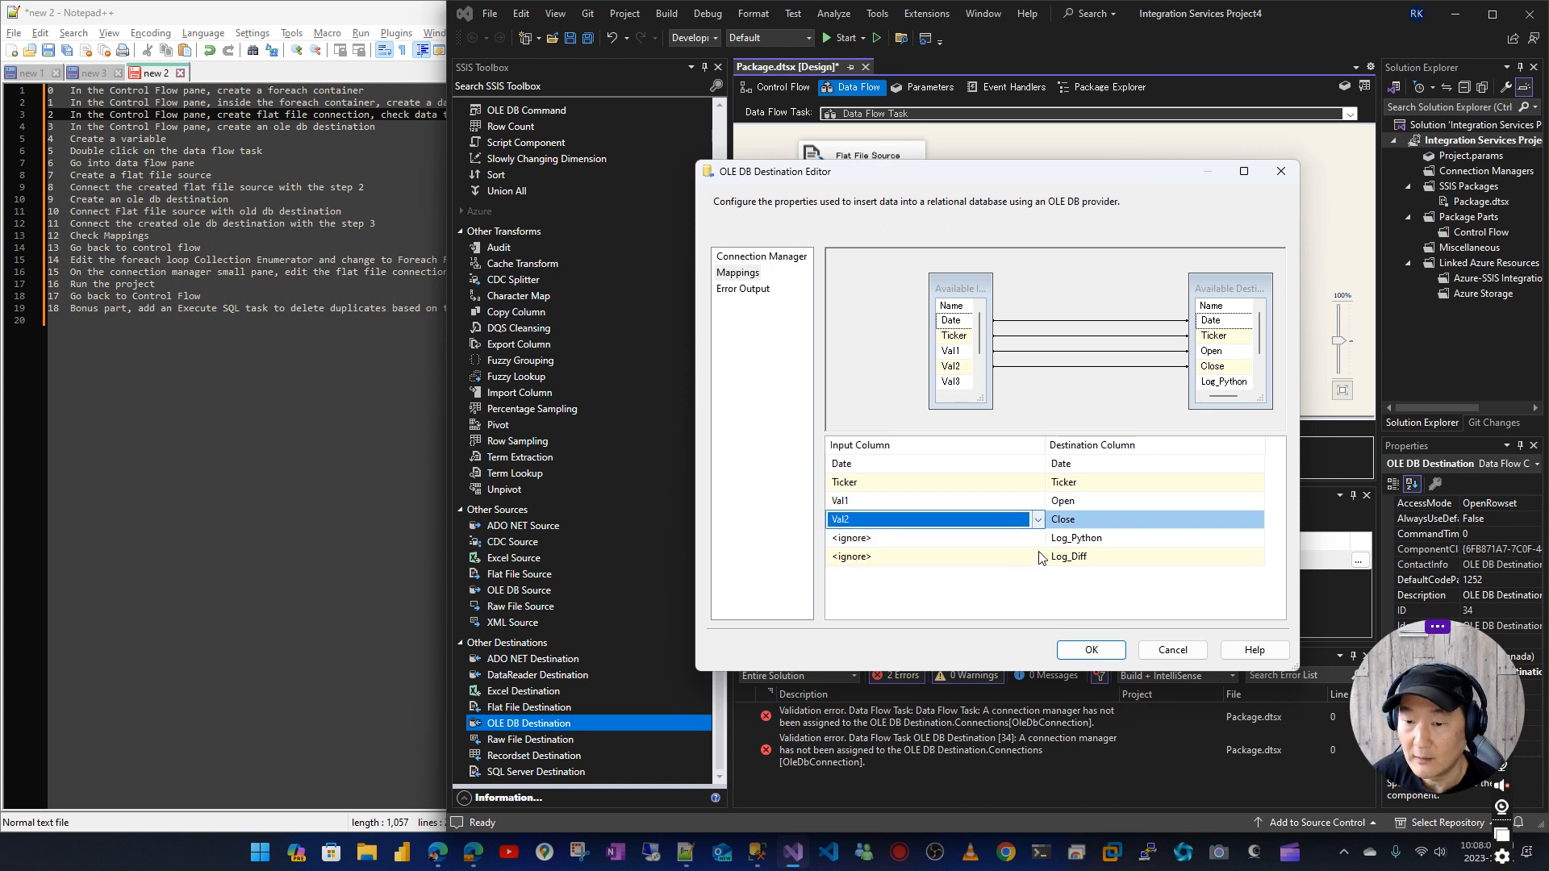
# Map Val3 to Log_Python and Val4 to Log_Diff, and save the OLE DB Destination's settings
pyautogui.click(1037, 538)
pyautogui.click(1037, 538)
pyautogui.click(1038, 571)
pyautogui.click(1038, 557)
pyautogui.click(1037, 556)
pyautogui.click(1027, 588)
pyautogui.click(1090, 650)
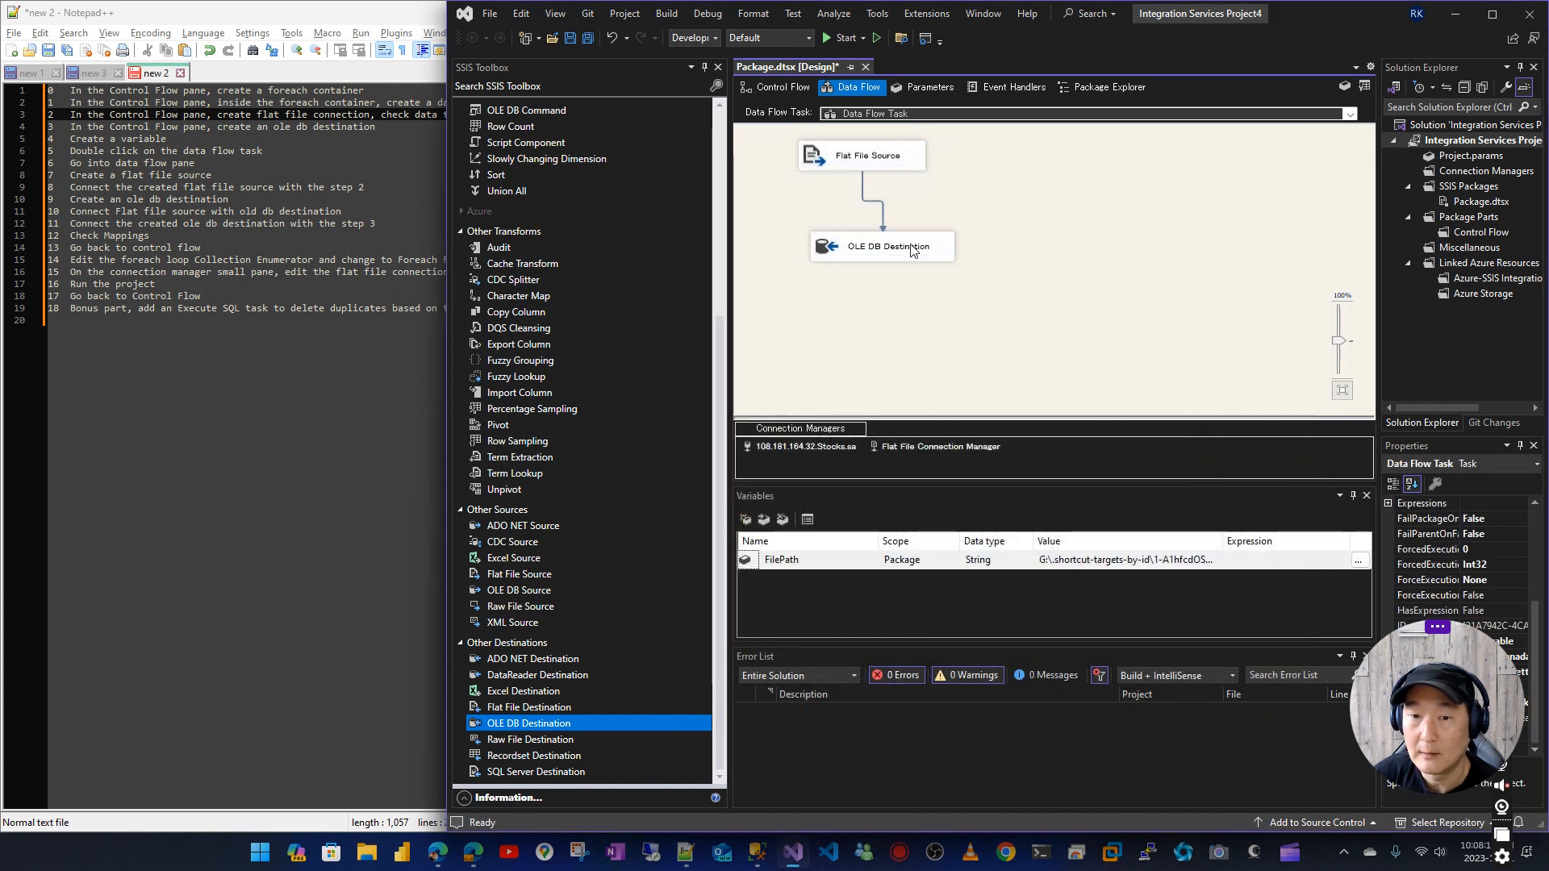
# Mark progress in the numbered notes and return to the package's control flow, selecting the Foreach Loop Container
pyautogui.click(148, 240)
pyautogui.click(1110, 251)
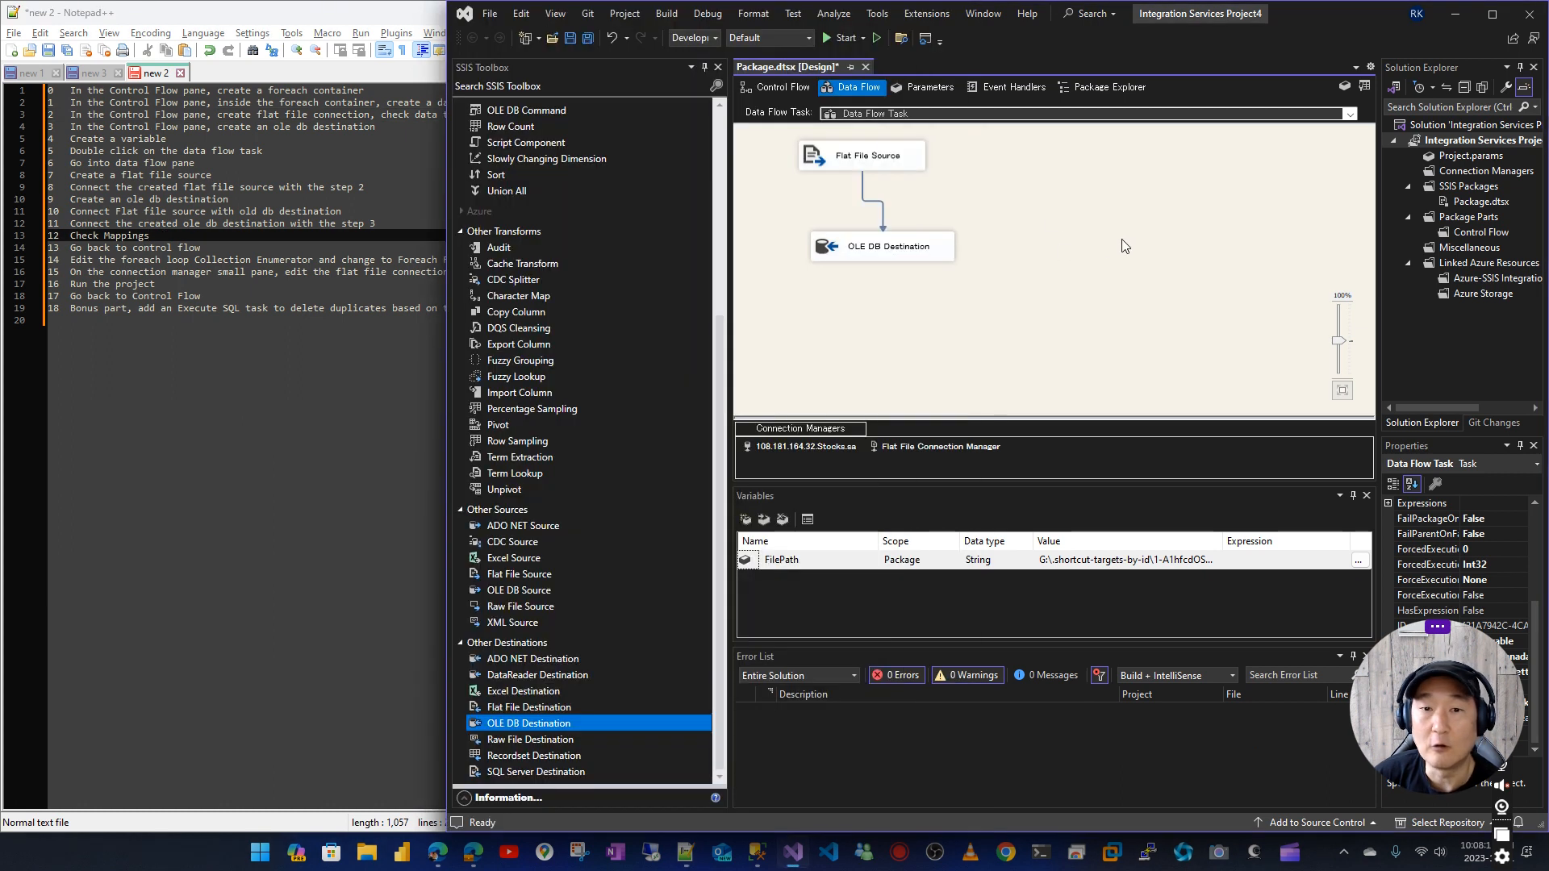
pyautogui.click(779, 89)
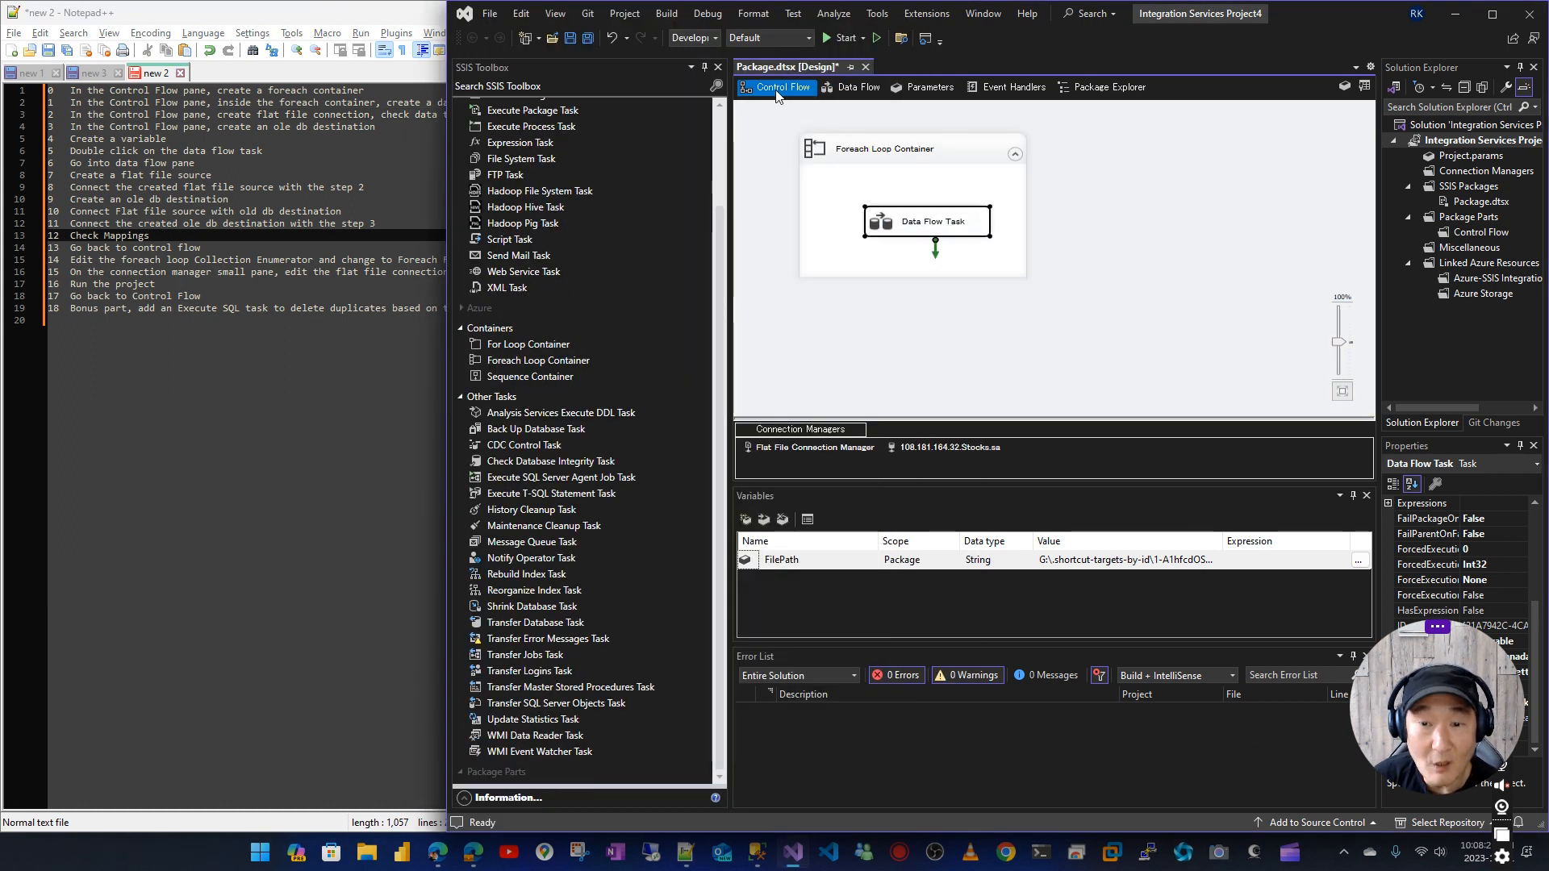
pyautogui.moveTo(960, 154); pyautogui.dragTo(955, 152)
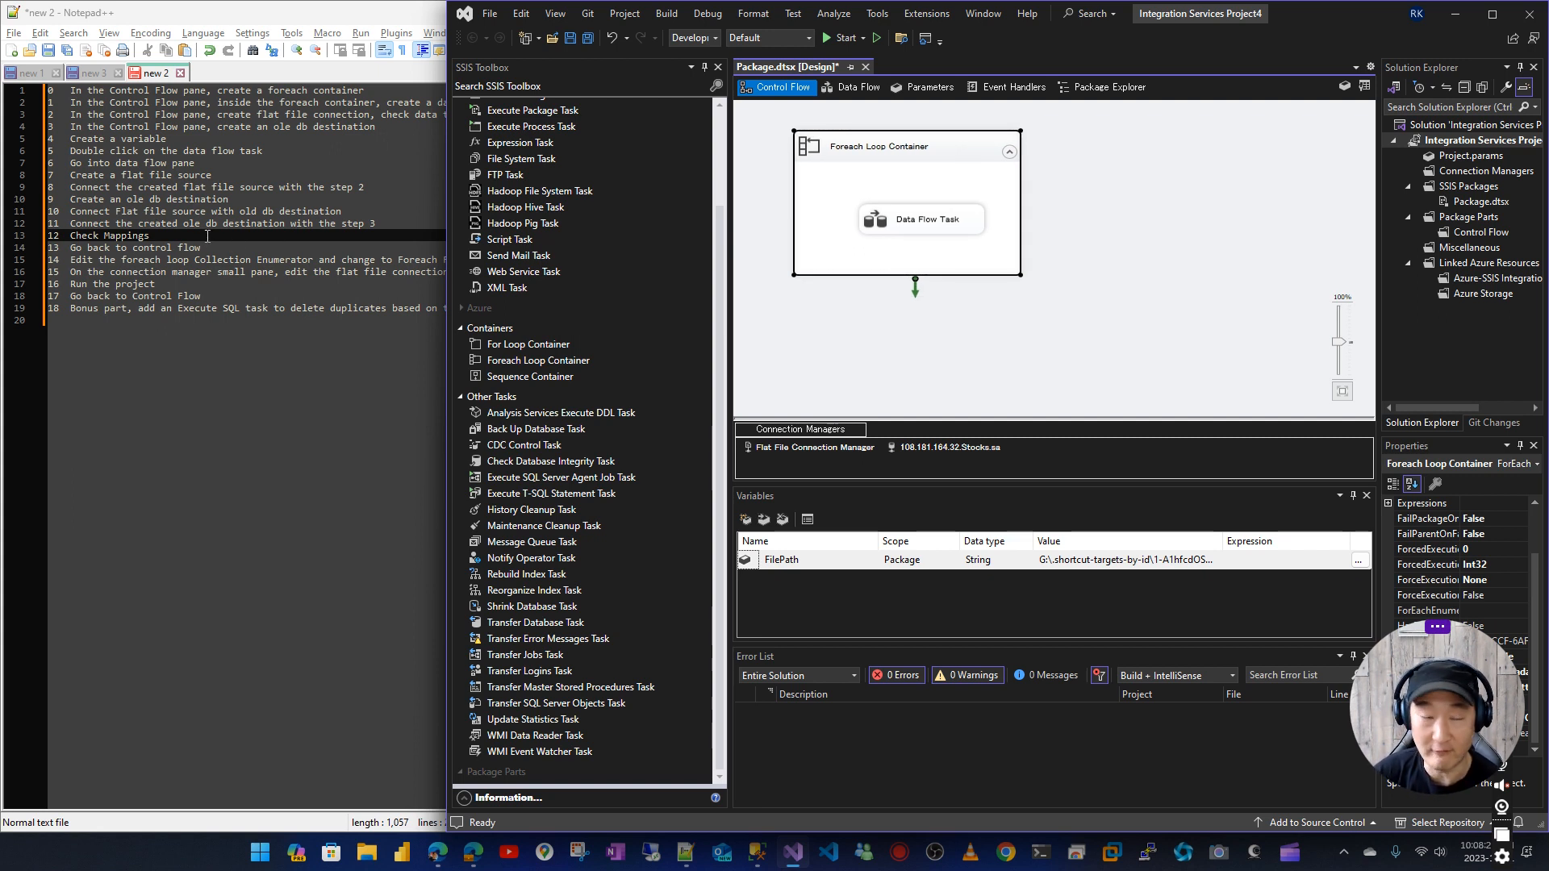
pyautogui.click(209, 246)
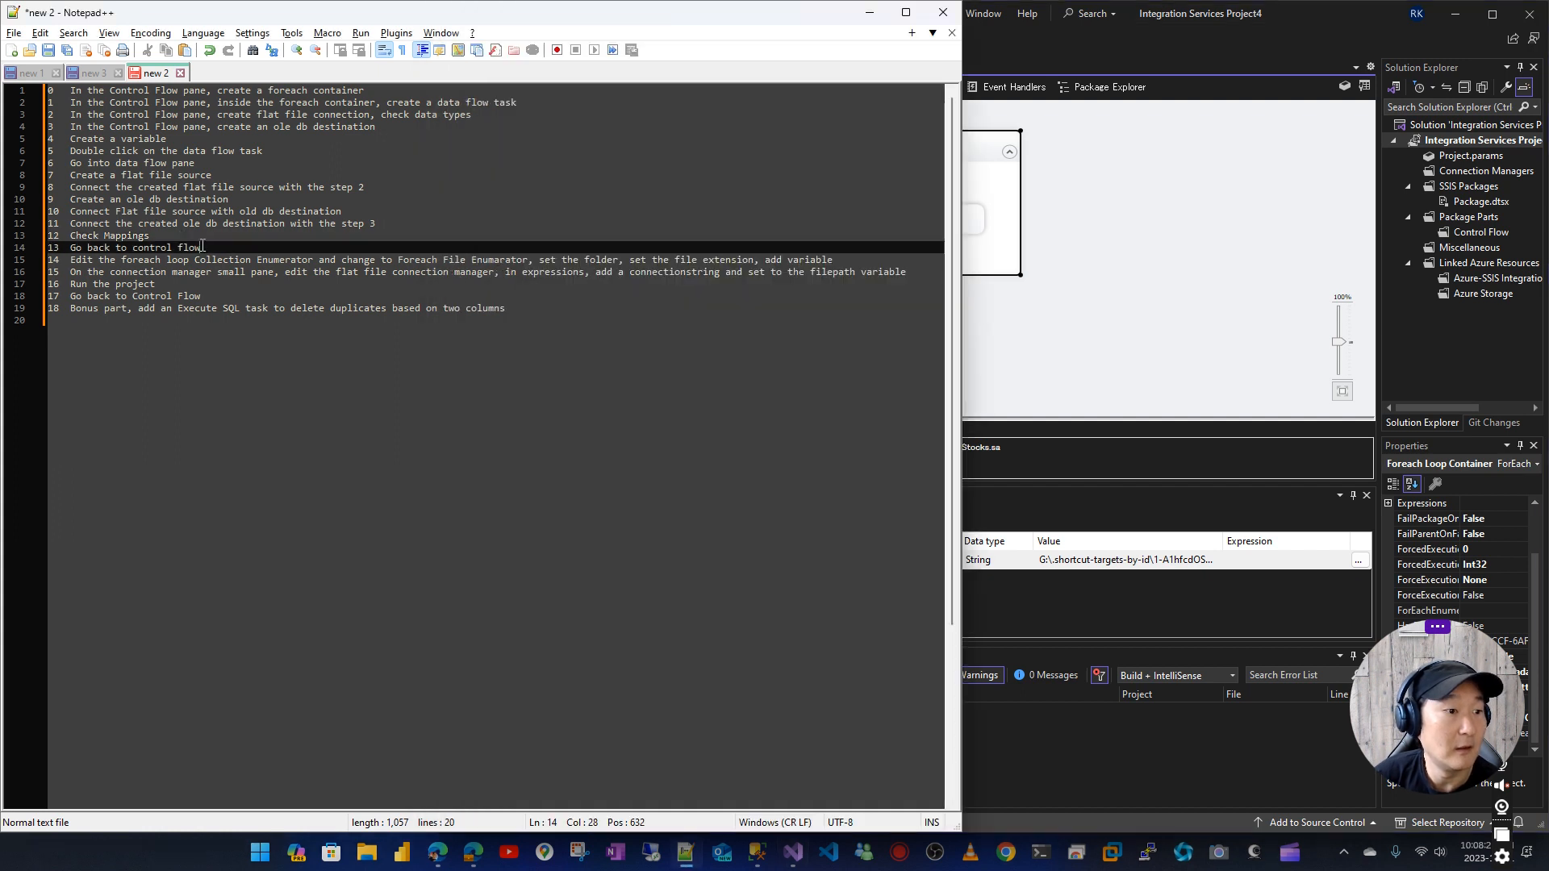
pyautogui.click(1067, 203)
# Open the Foreach Loop Container's collection settings and change the enumerator to Foreach File Enumerator
pyautogui.click(920, 146)
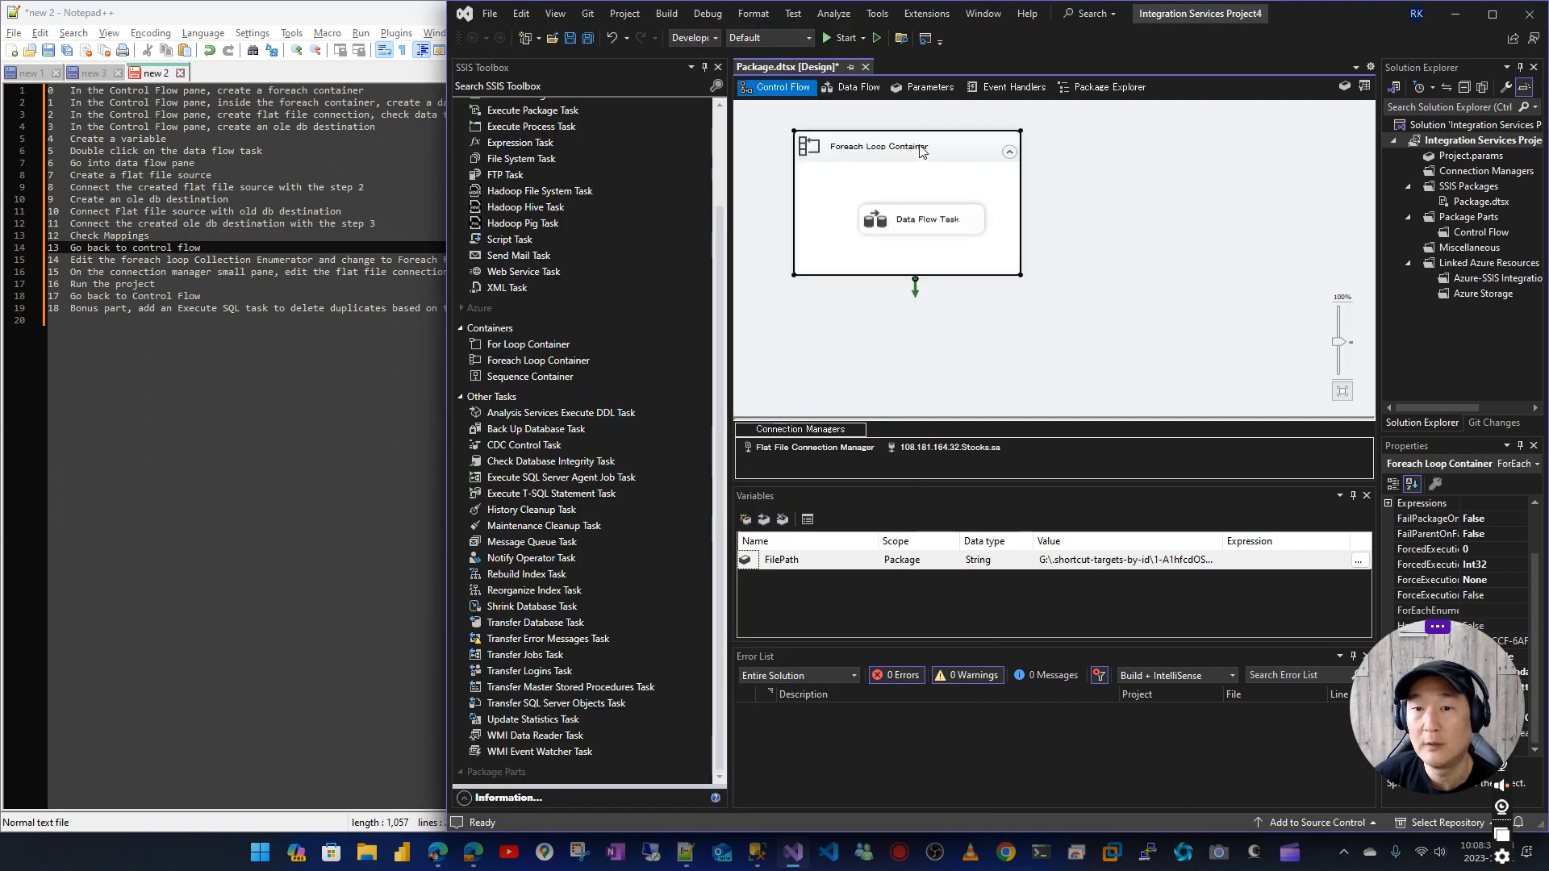
pyautogui.rightClick(919, 145)
pyautogui.click(859, 150)
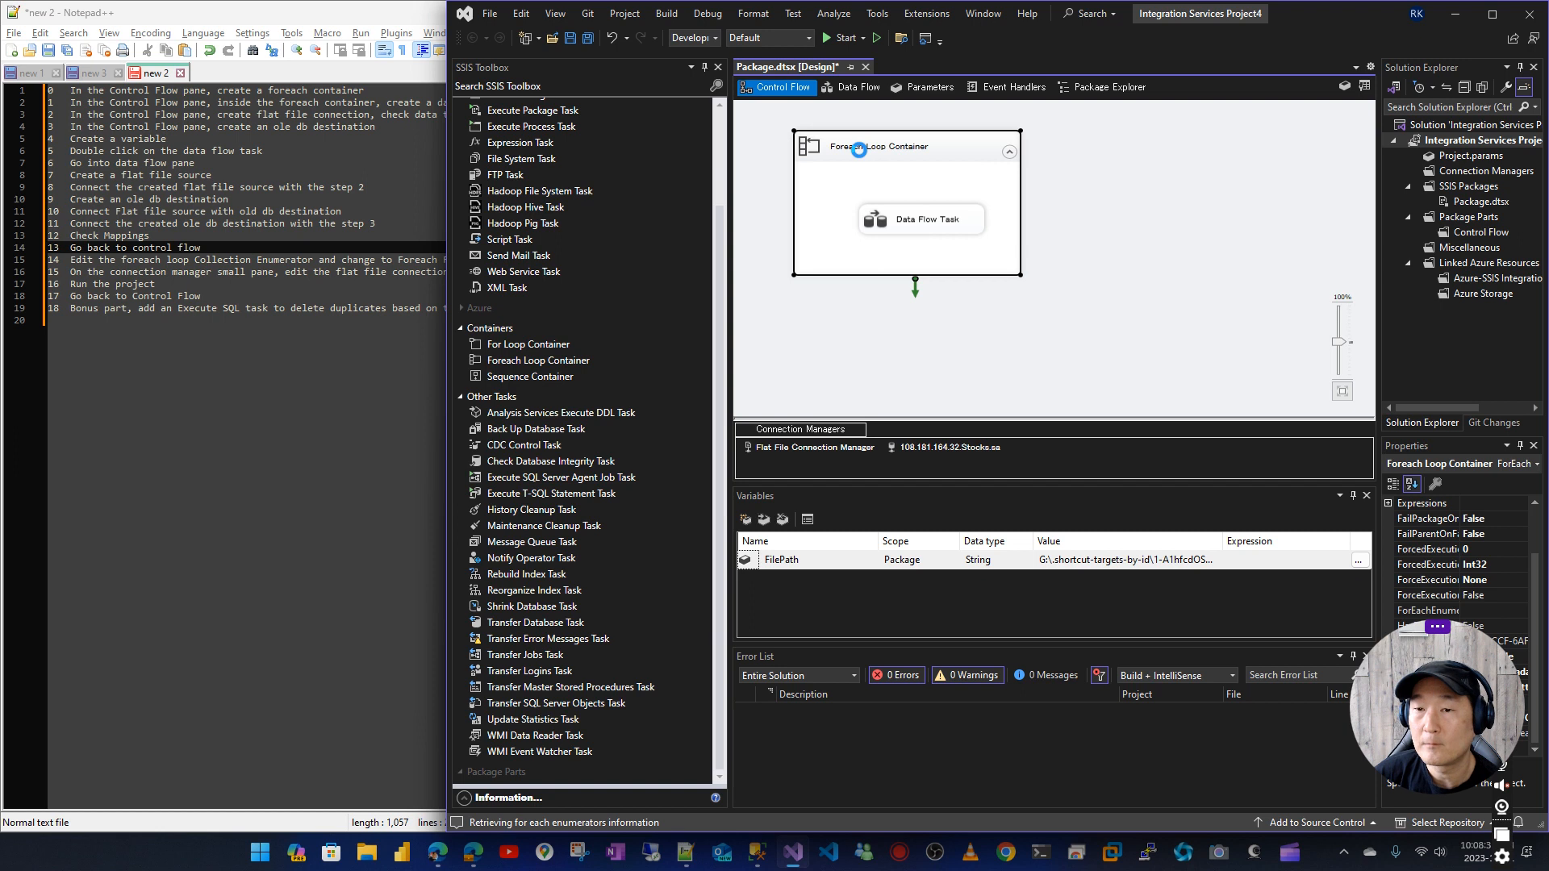
pyautogui.click(762, 283)
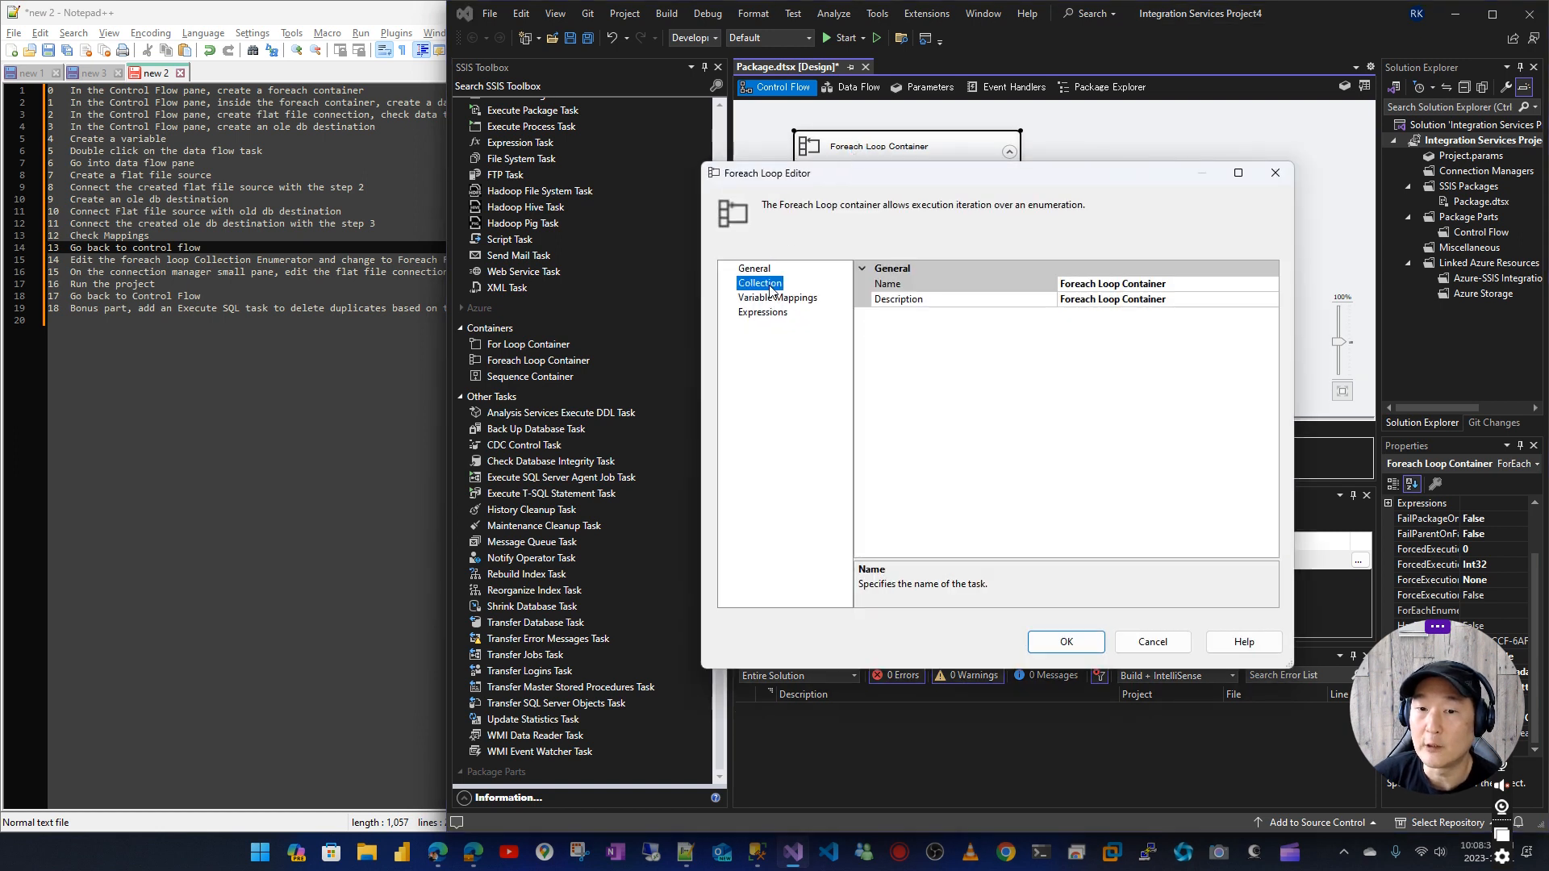
pyautogui.click(1200, 288)
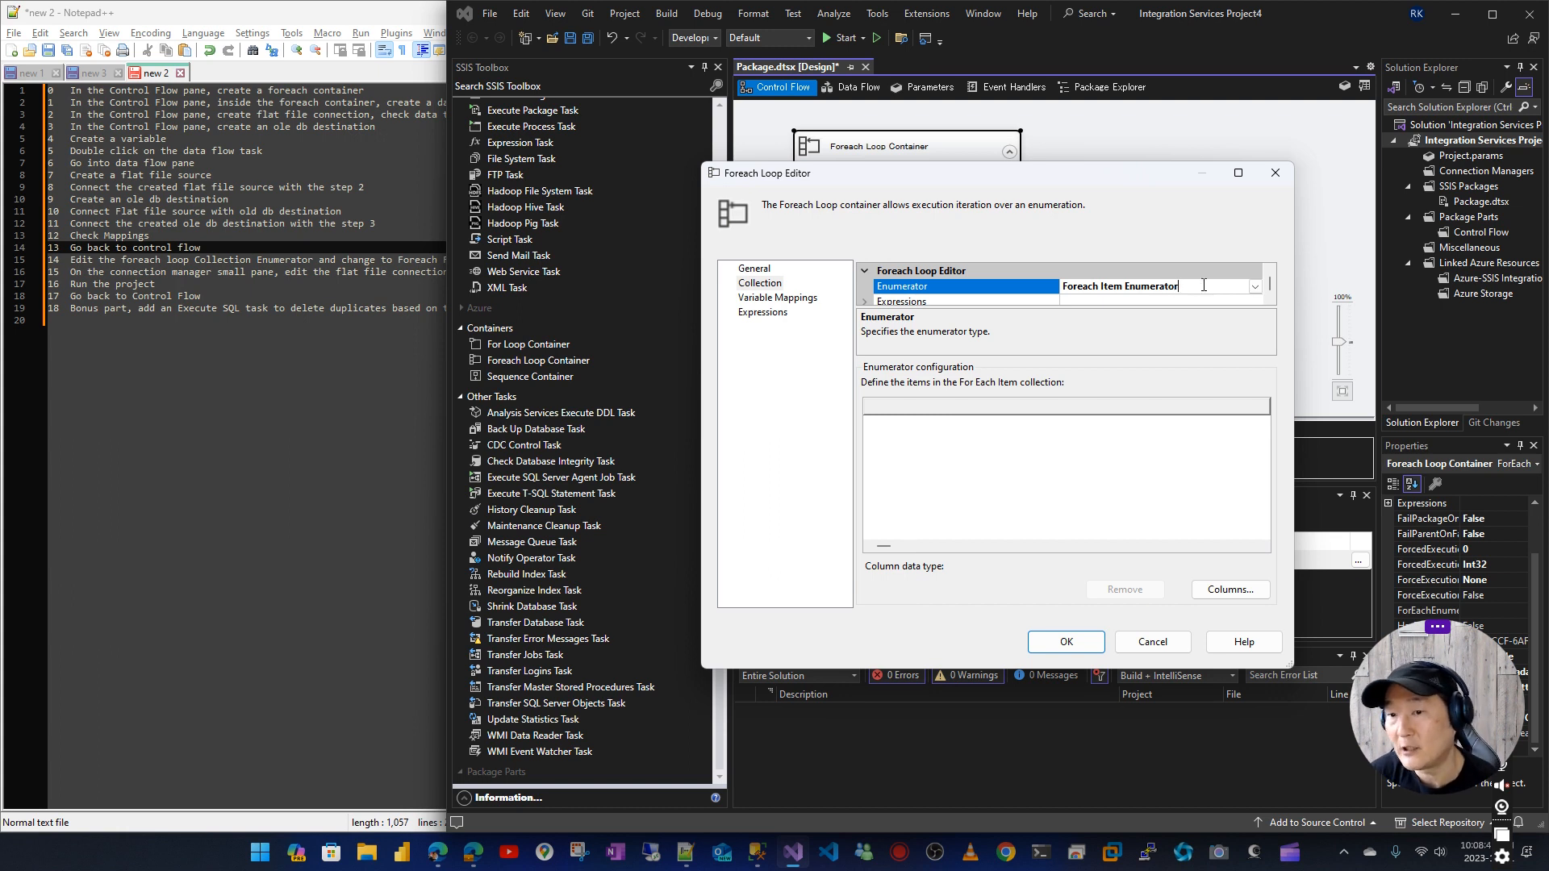
pyautogui.click(1255, 288)
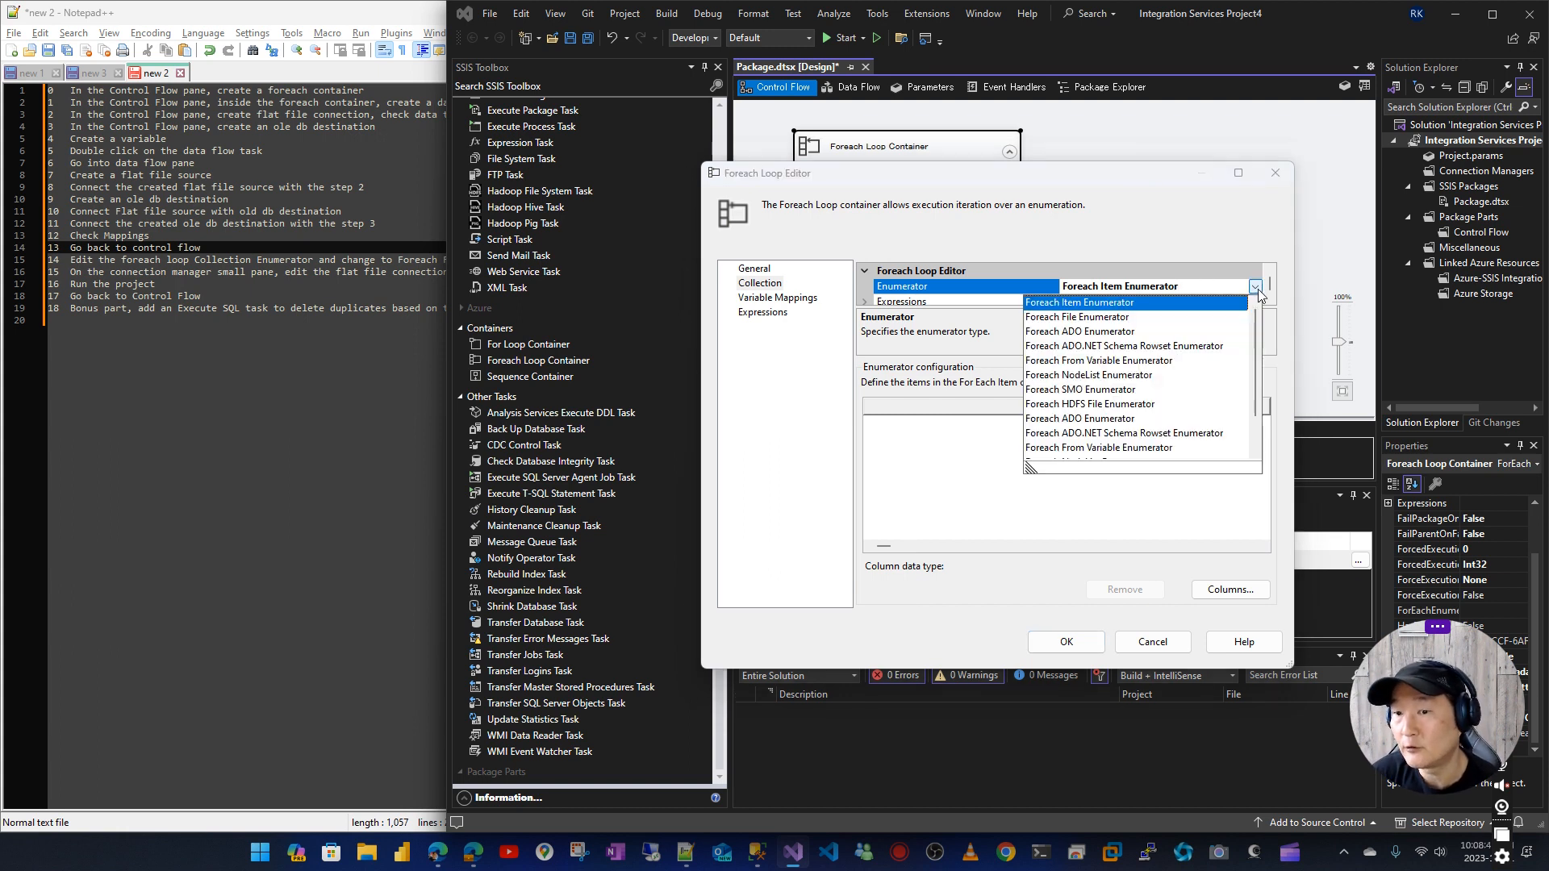
pyautogui.click(1138, 318)
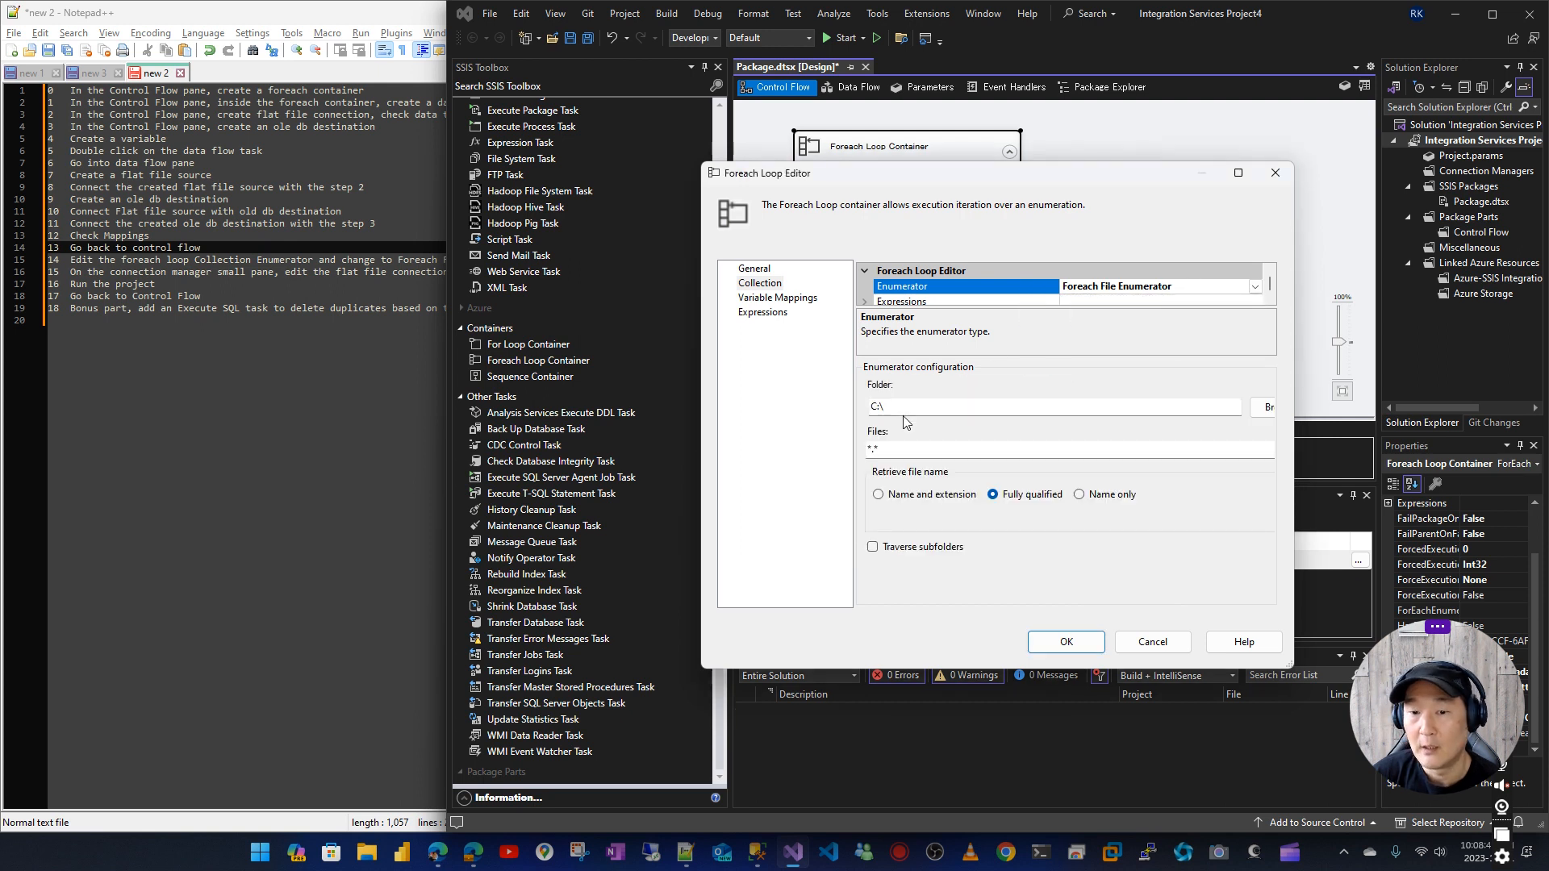
# Set the enumerator's folder to the Desktop\Stocks\Loop path copied from the noted file path, and its file filter to *.csv
pyautogui.click(300, 260)
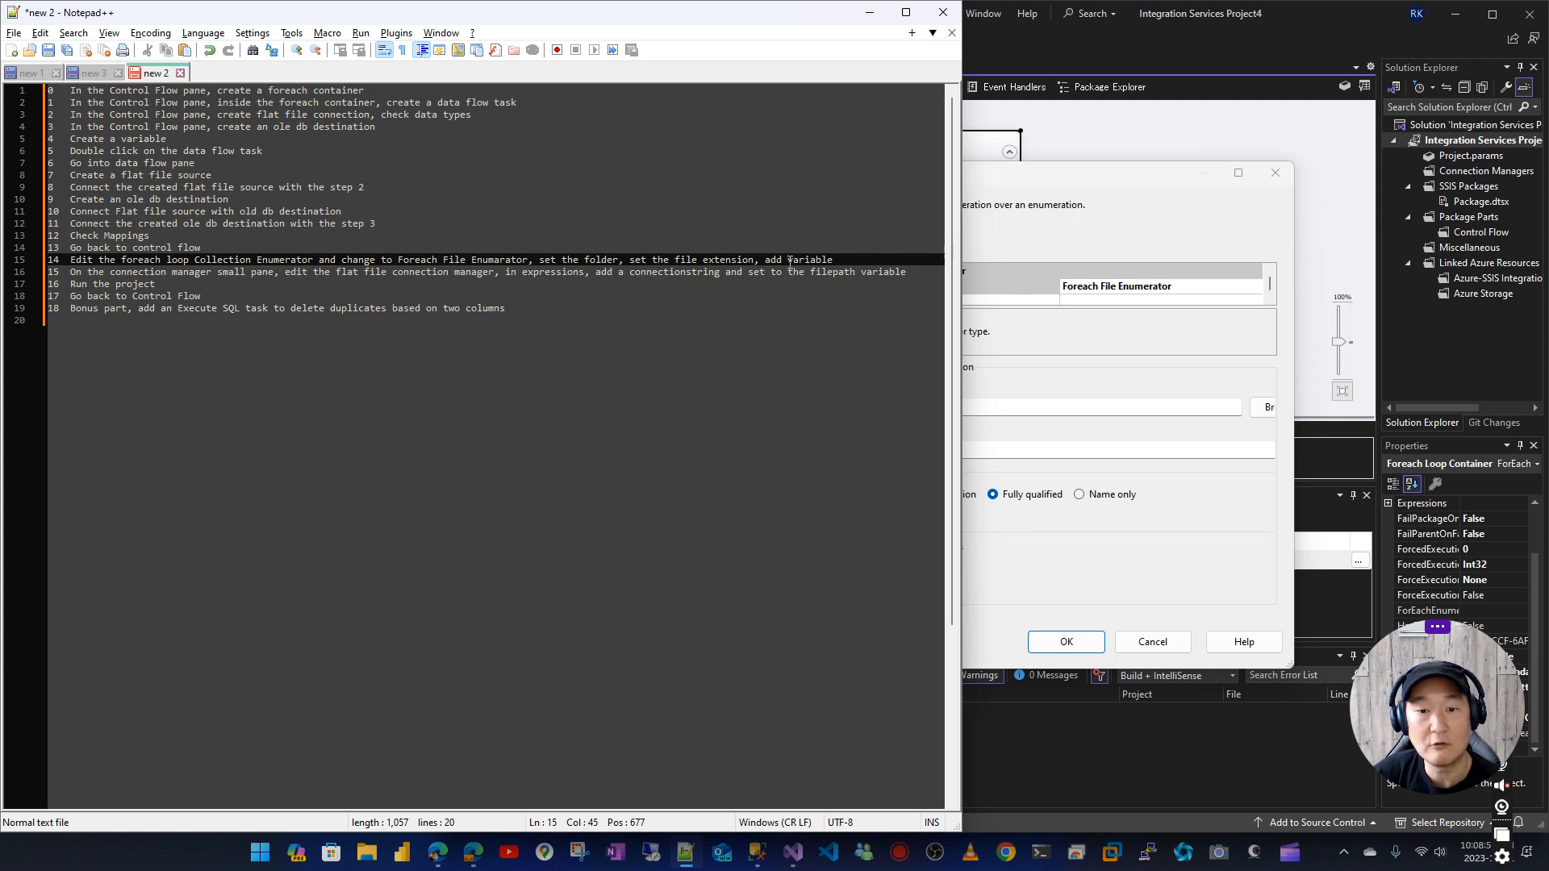
pyautogui.click(1120, 182)
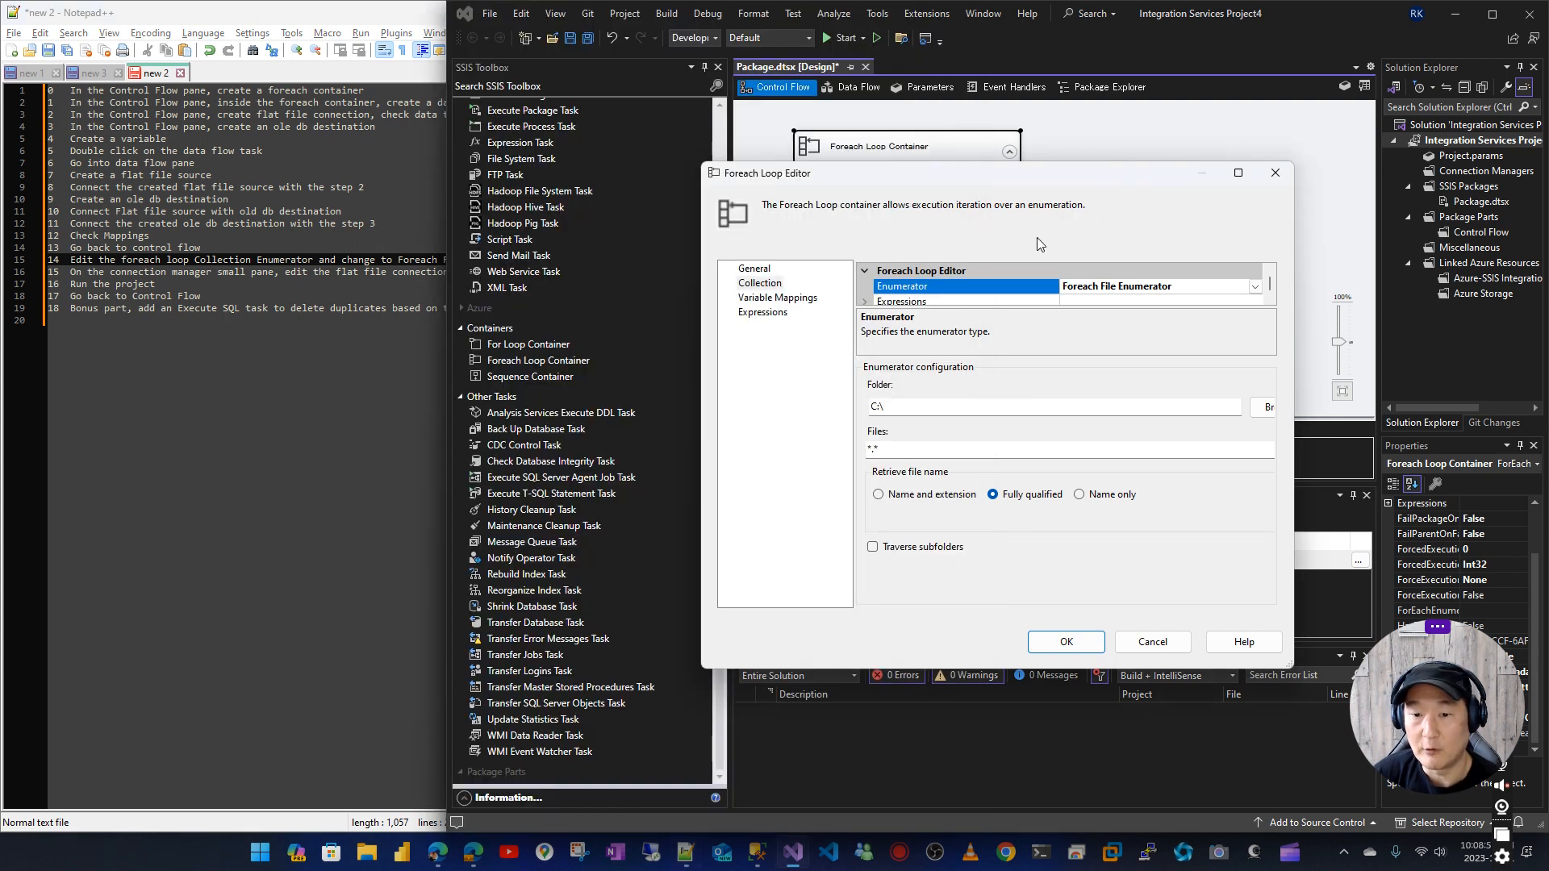
pyautogui.click(89, 76)
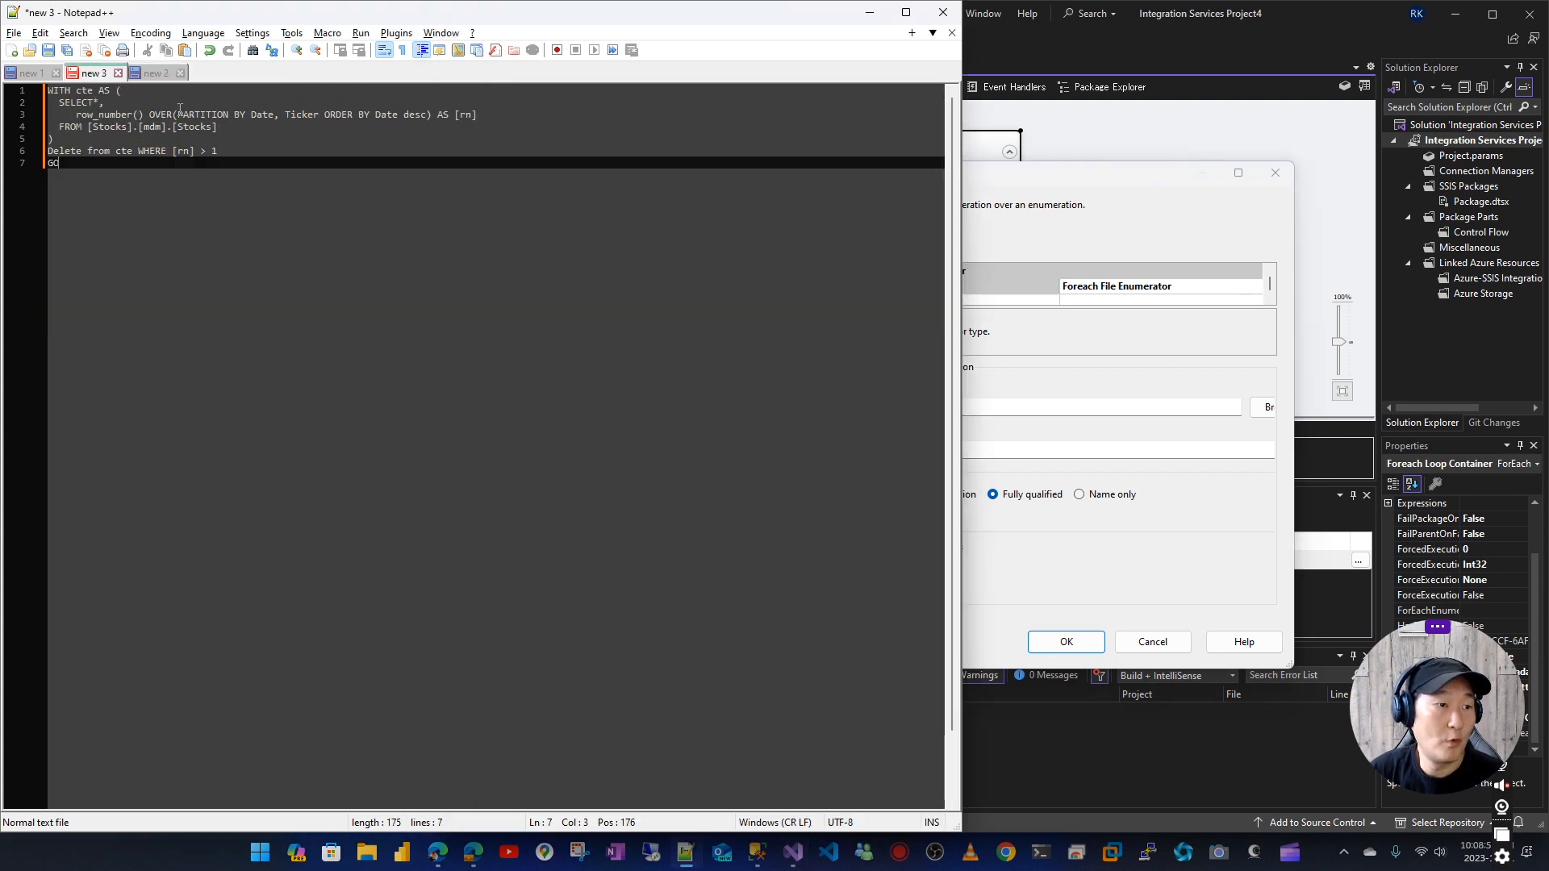
pyautogui.click(48, 75)
pyautogui.moveTo(52, 91); pyautogui.dragTo(500, 95)
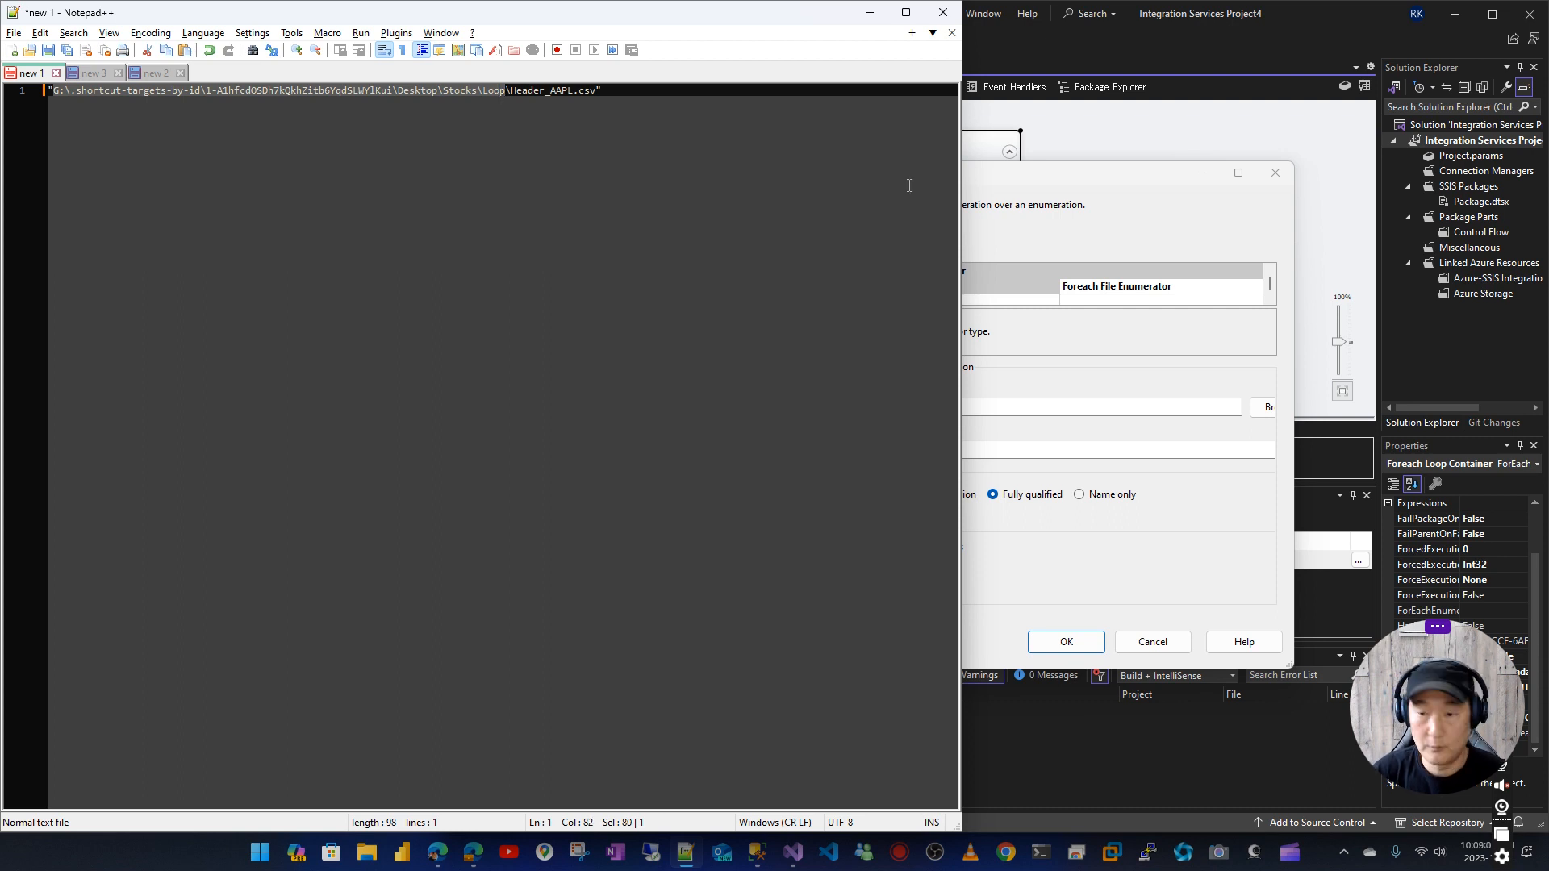
pyautogui.click(1068, 255)
pyautogui.doubleClick(930, 407)
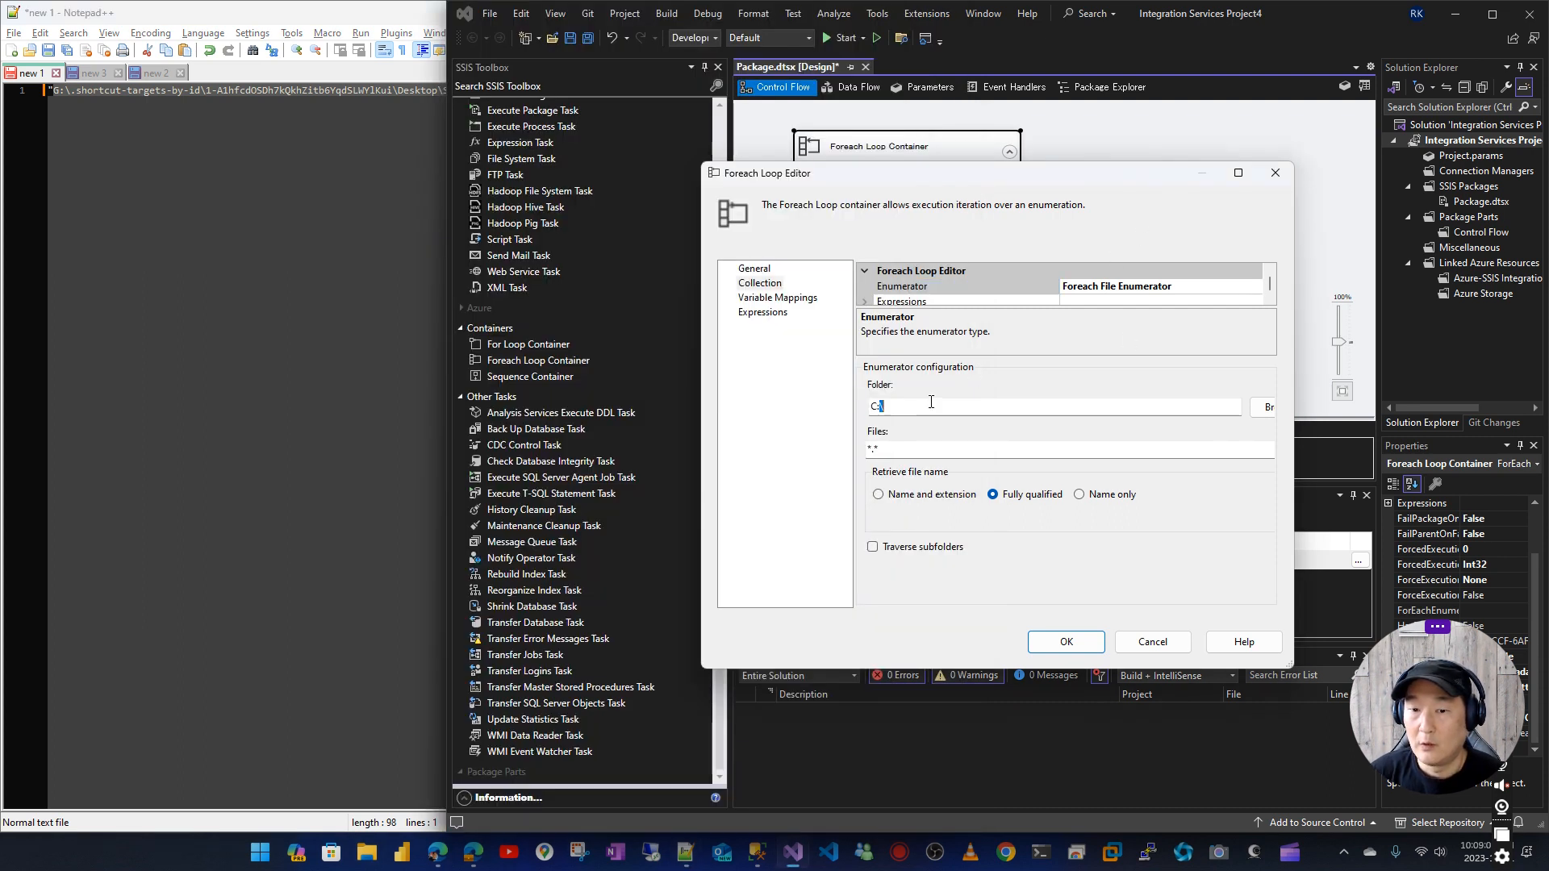
pyautogui.press('BackSpace')
pyautogui.hotkey('ctrl', 'a')
pyautogui.press('BackSpace')
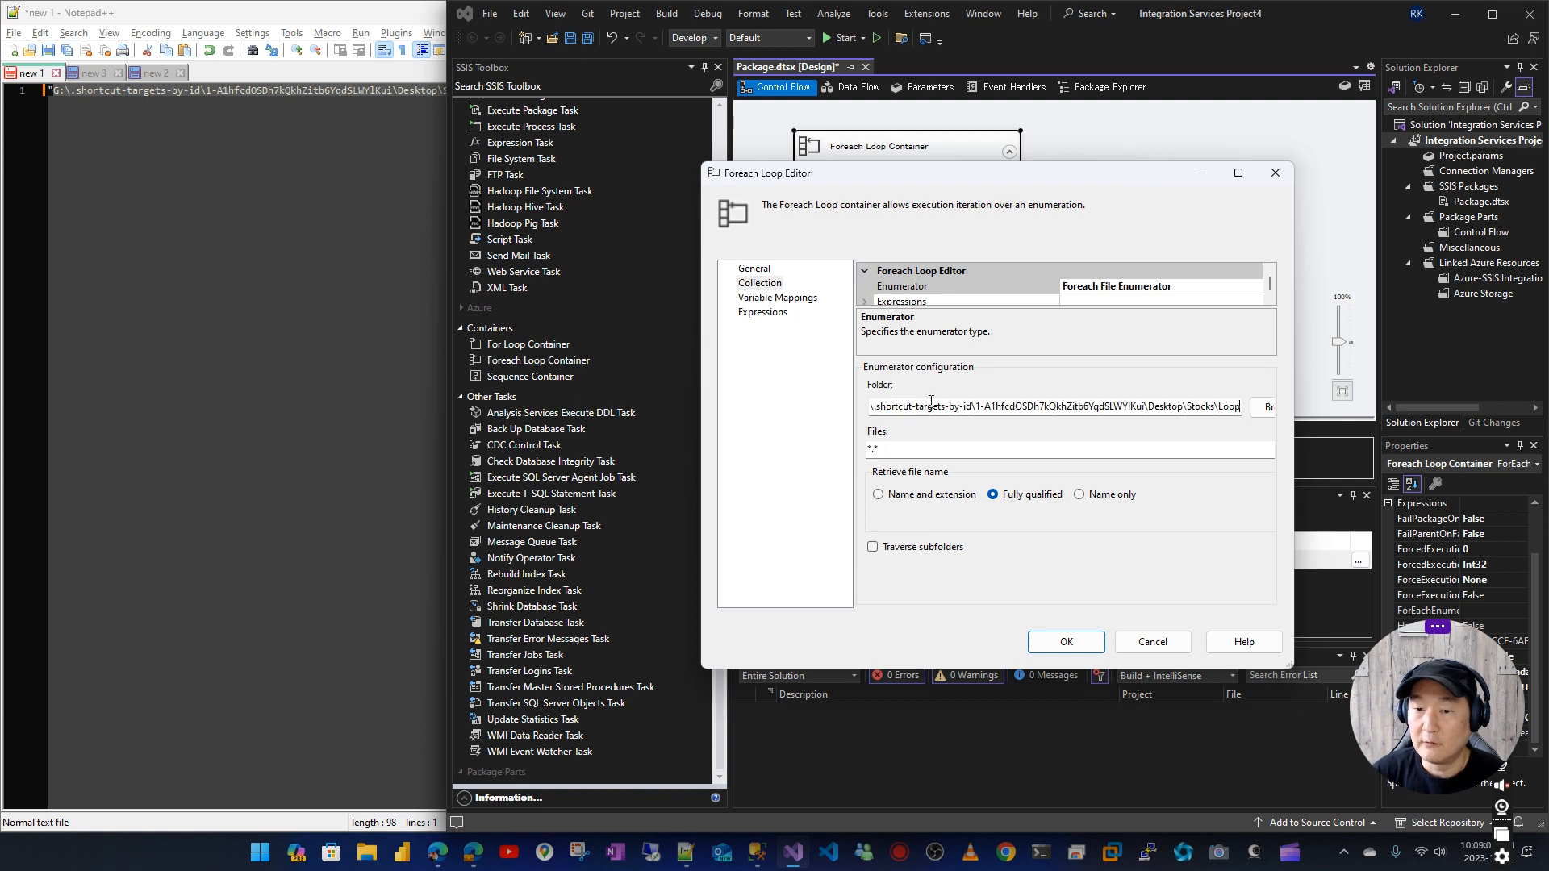
pyautogui.click(913, 448)
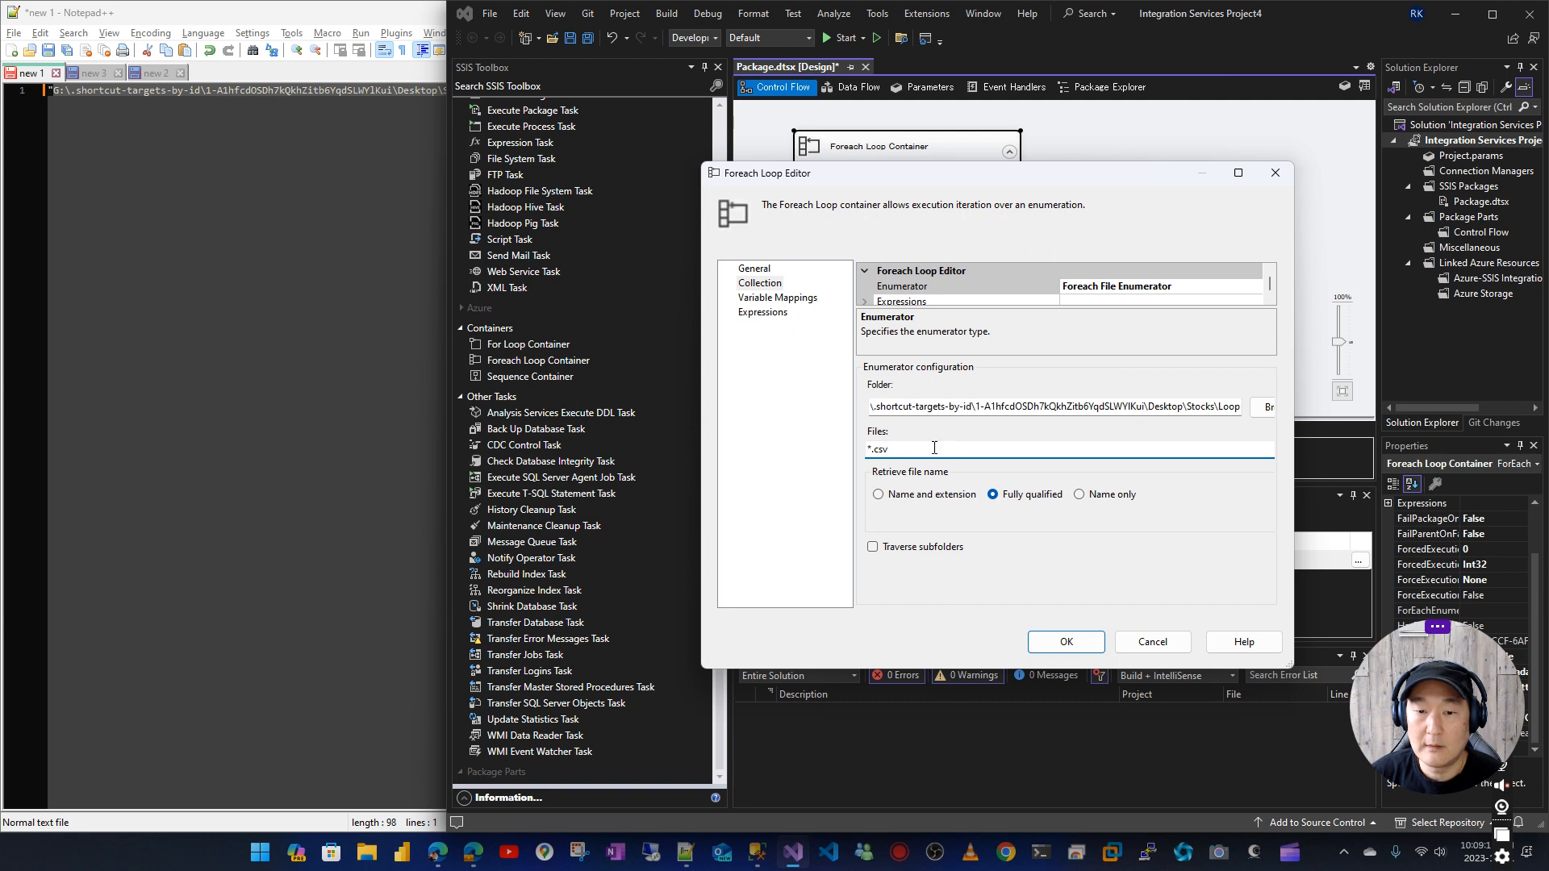
# Map the loop's collection value to the variable User::FilePath at index 0 and save the Foreach Loop settings
pyautogui.click(787, 298)
pyautogui.click(928, 311)
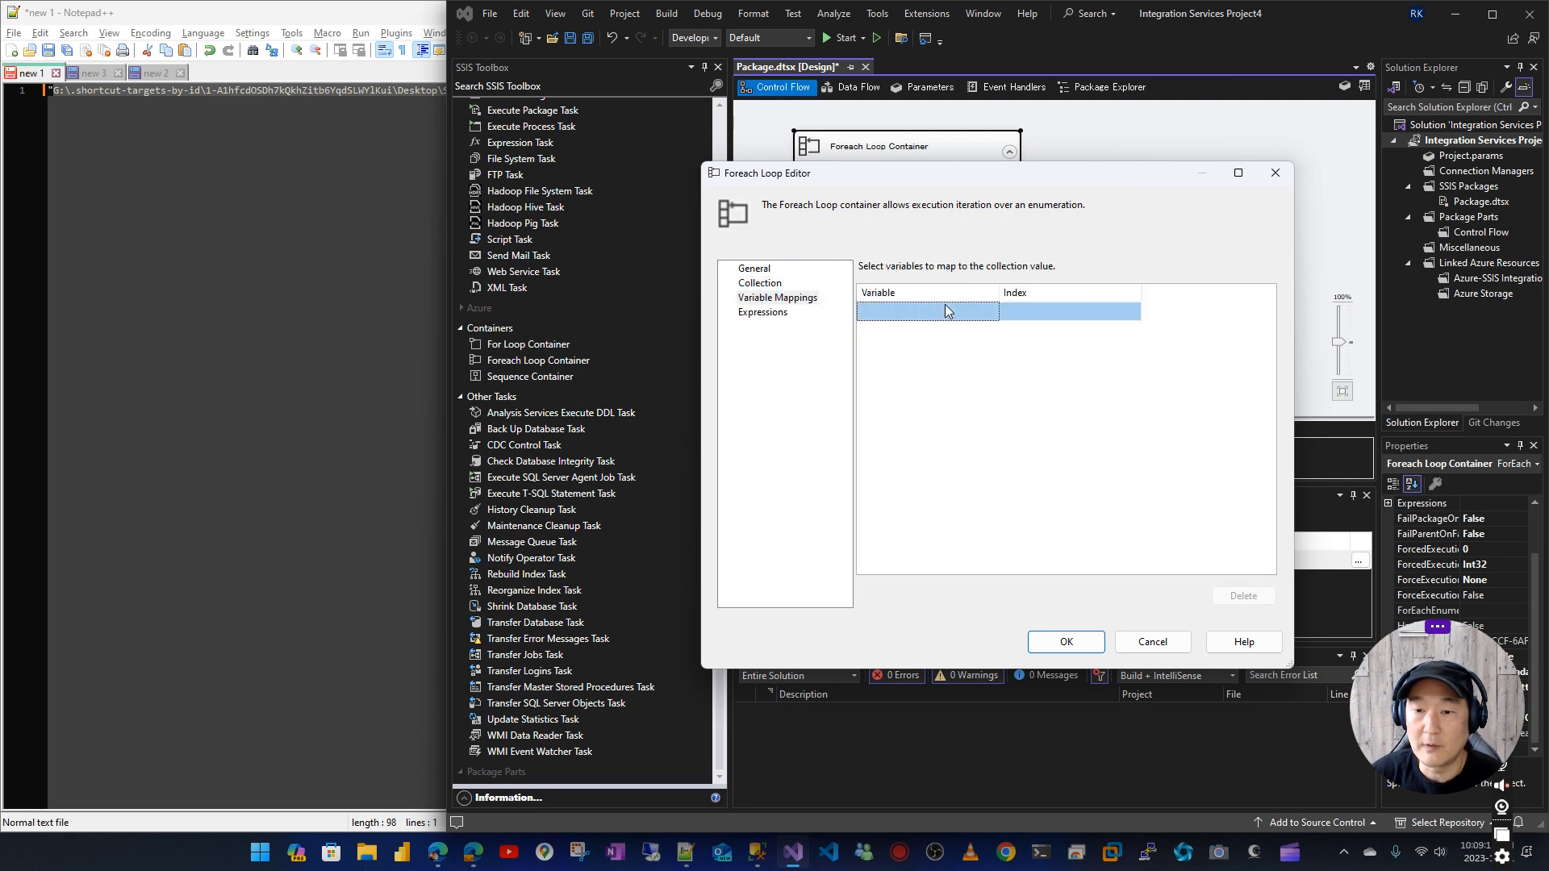
pyautogui.click(992, 311)
pyautogui.click(912, 345)
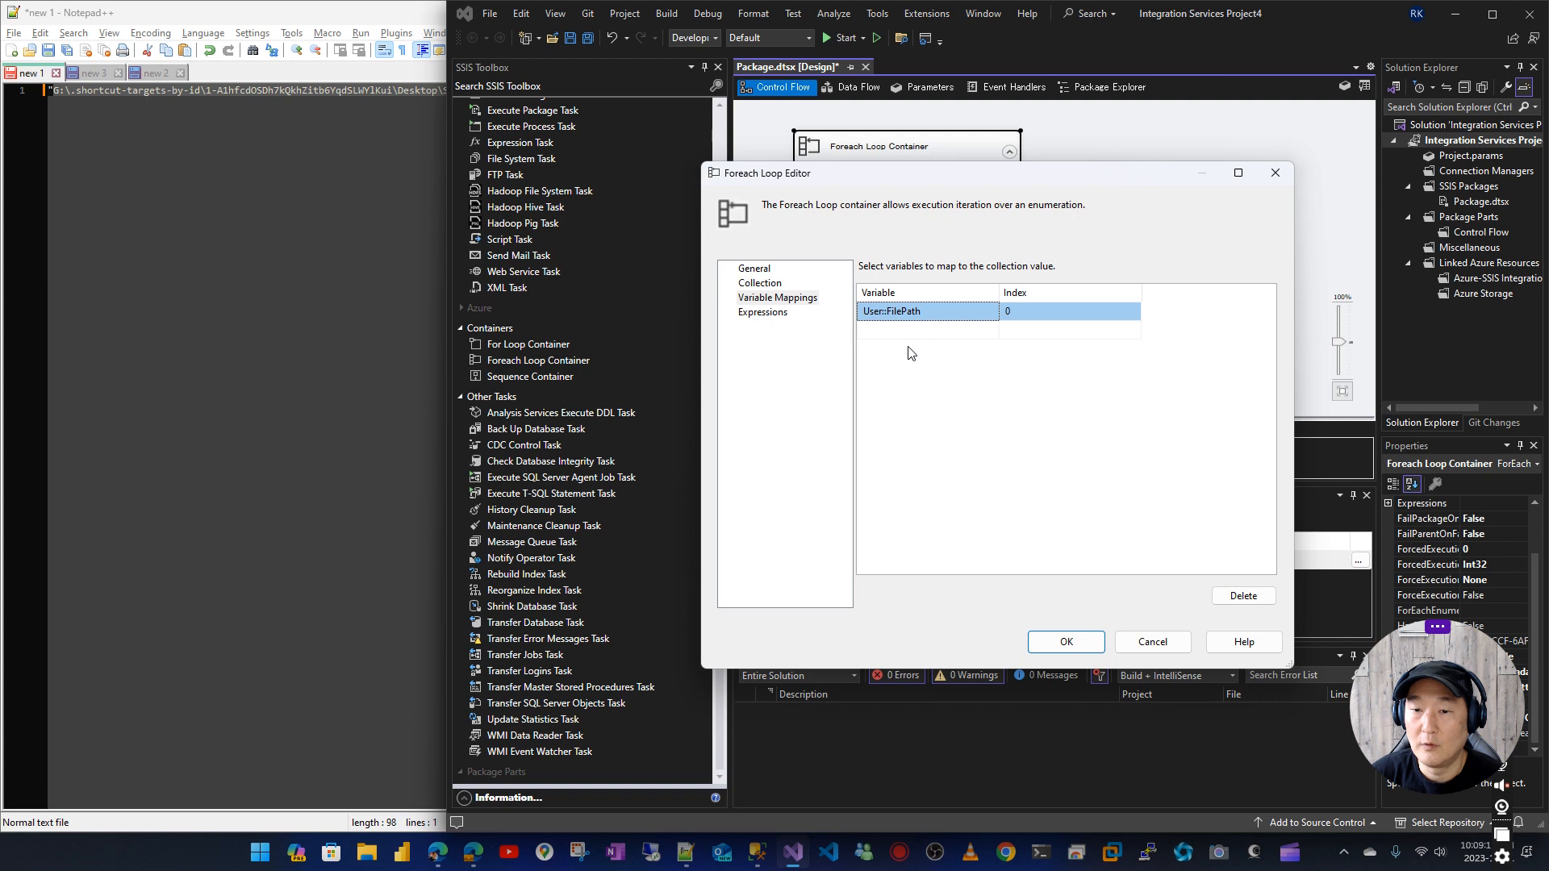
pyautogui.click(778, 298)
pyautogui.click(1063, 643)
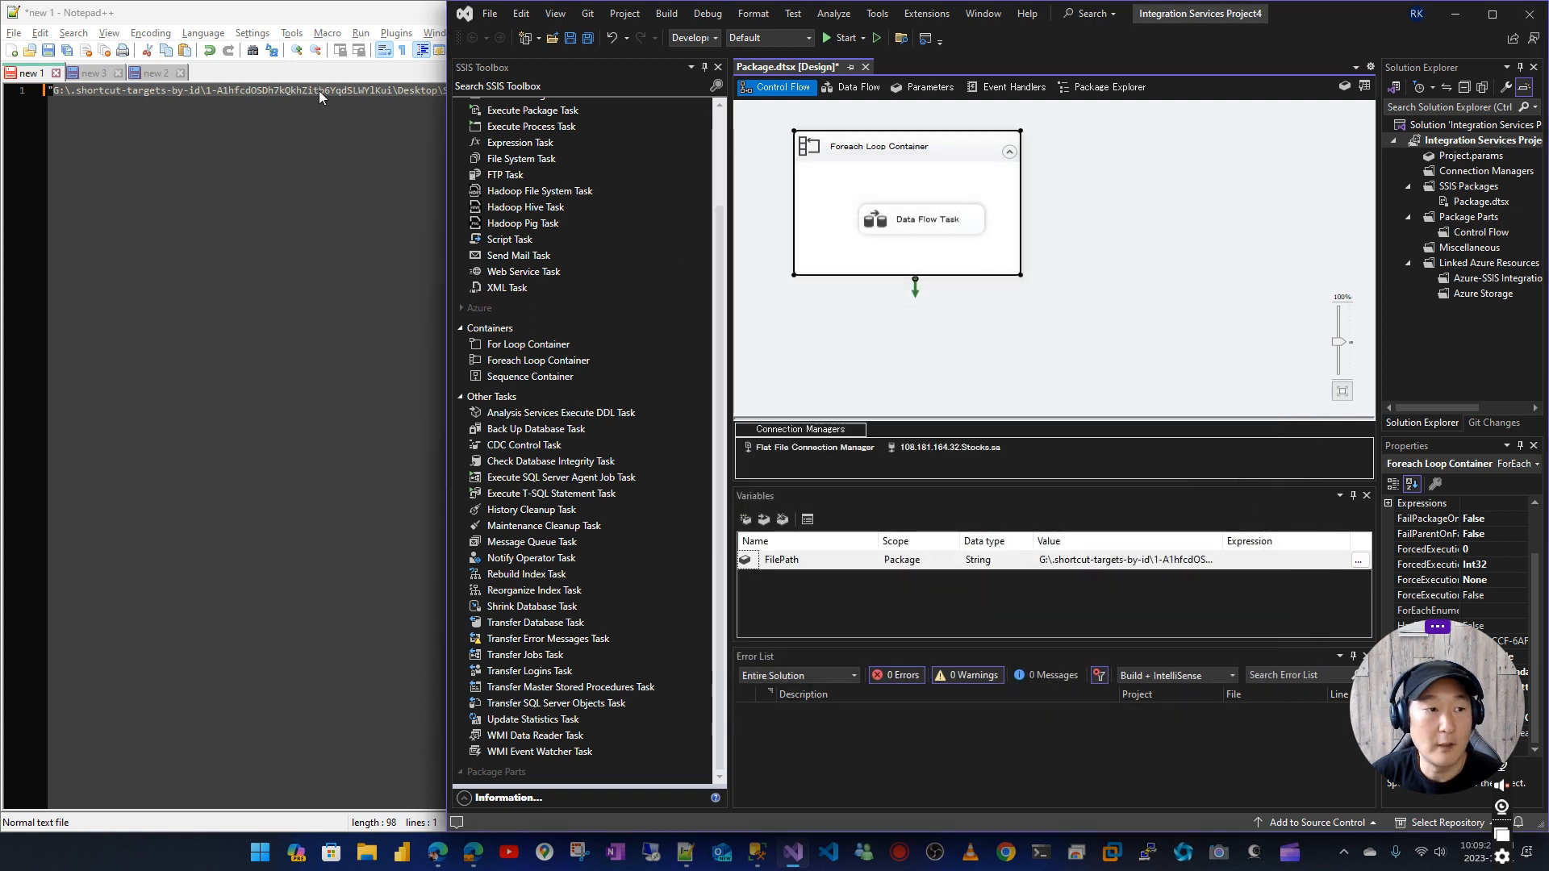
# Consult note 15 about the connection string expression and select the Flat File Connection Manager
pyautogui.click(156, 72)
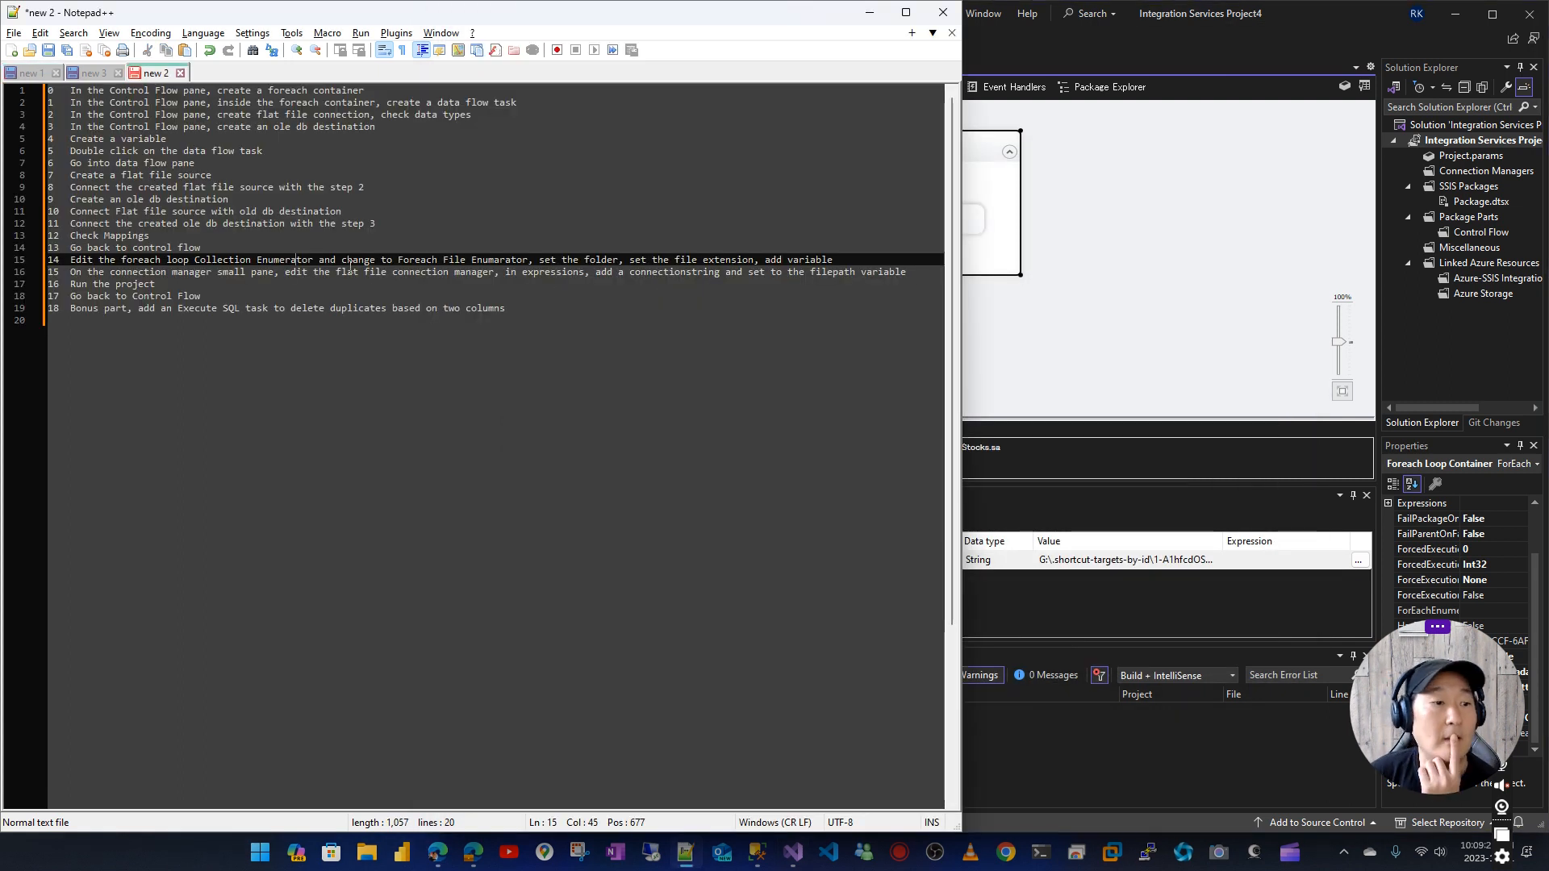
pyautogui.click(1325, 20)
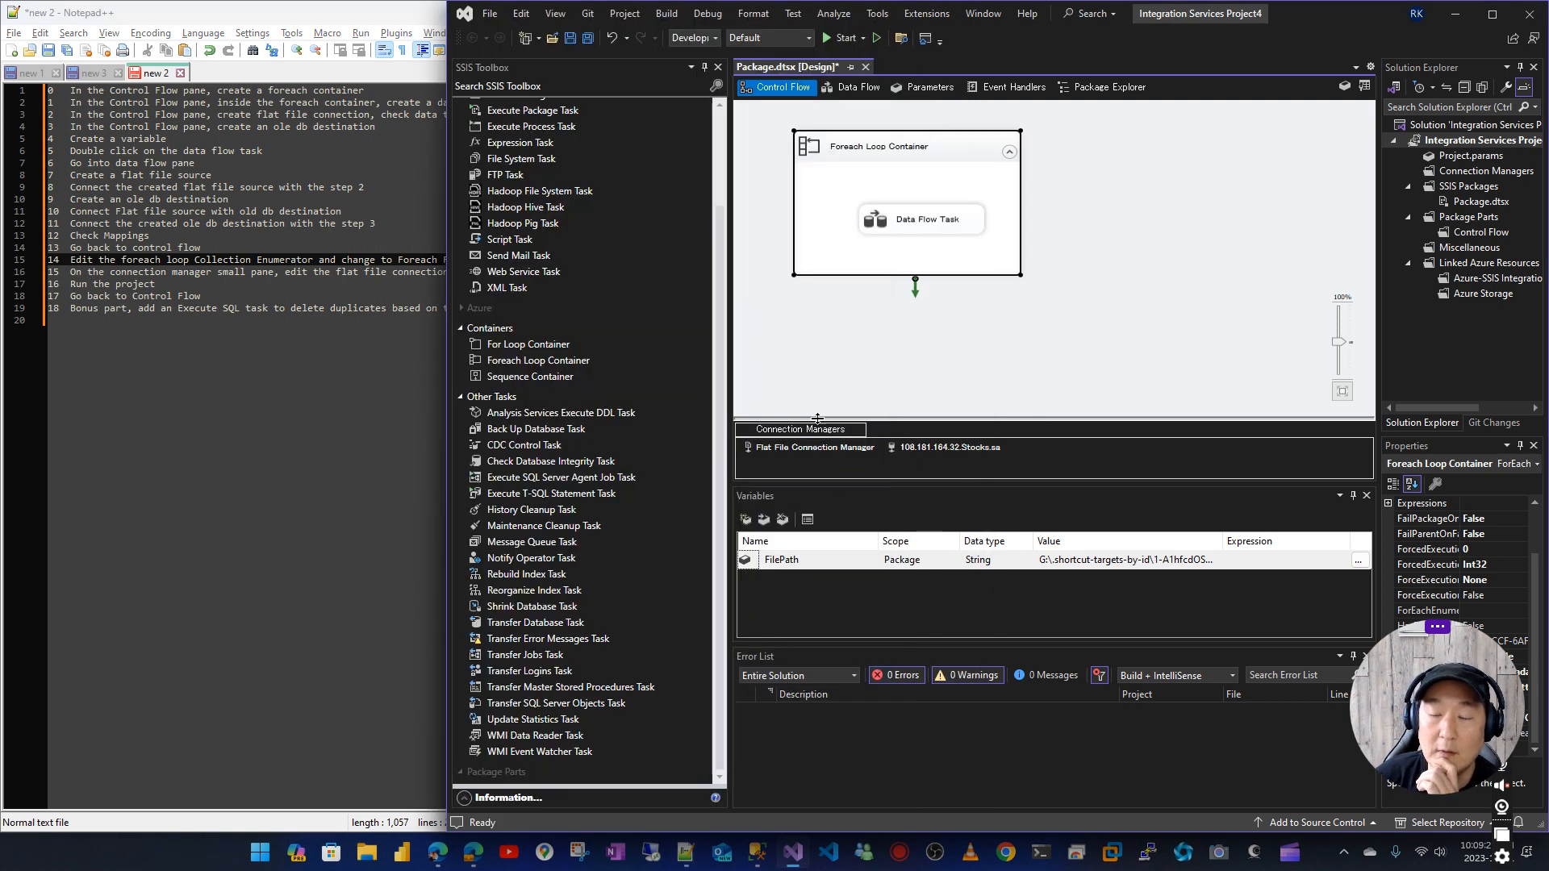
pyautogui.click(291, 274)
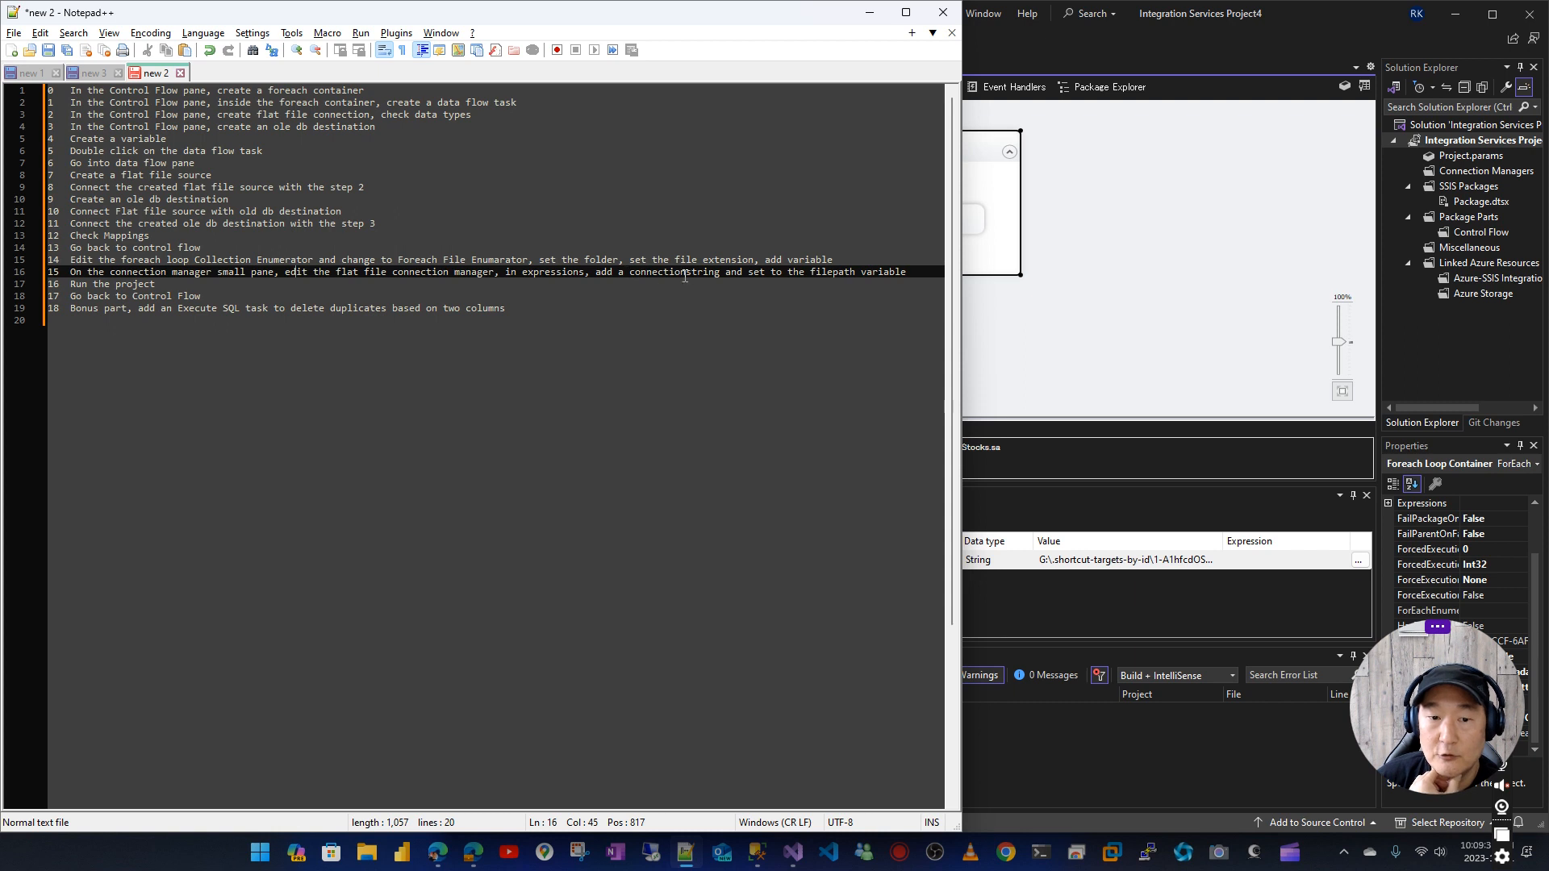
pyautogui.click(1112, 389)
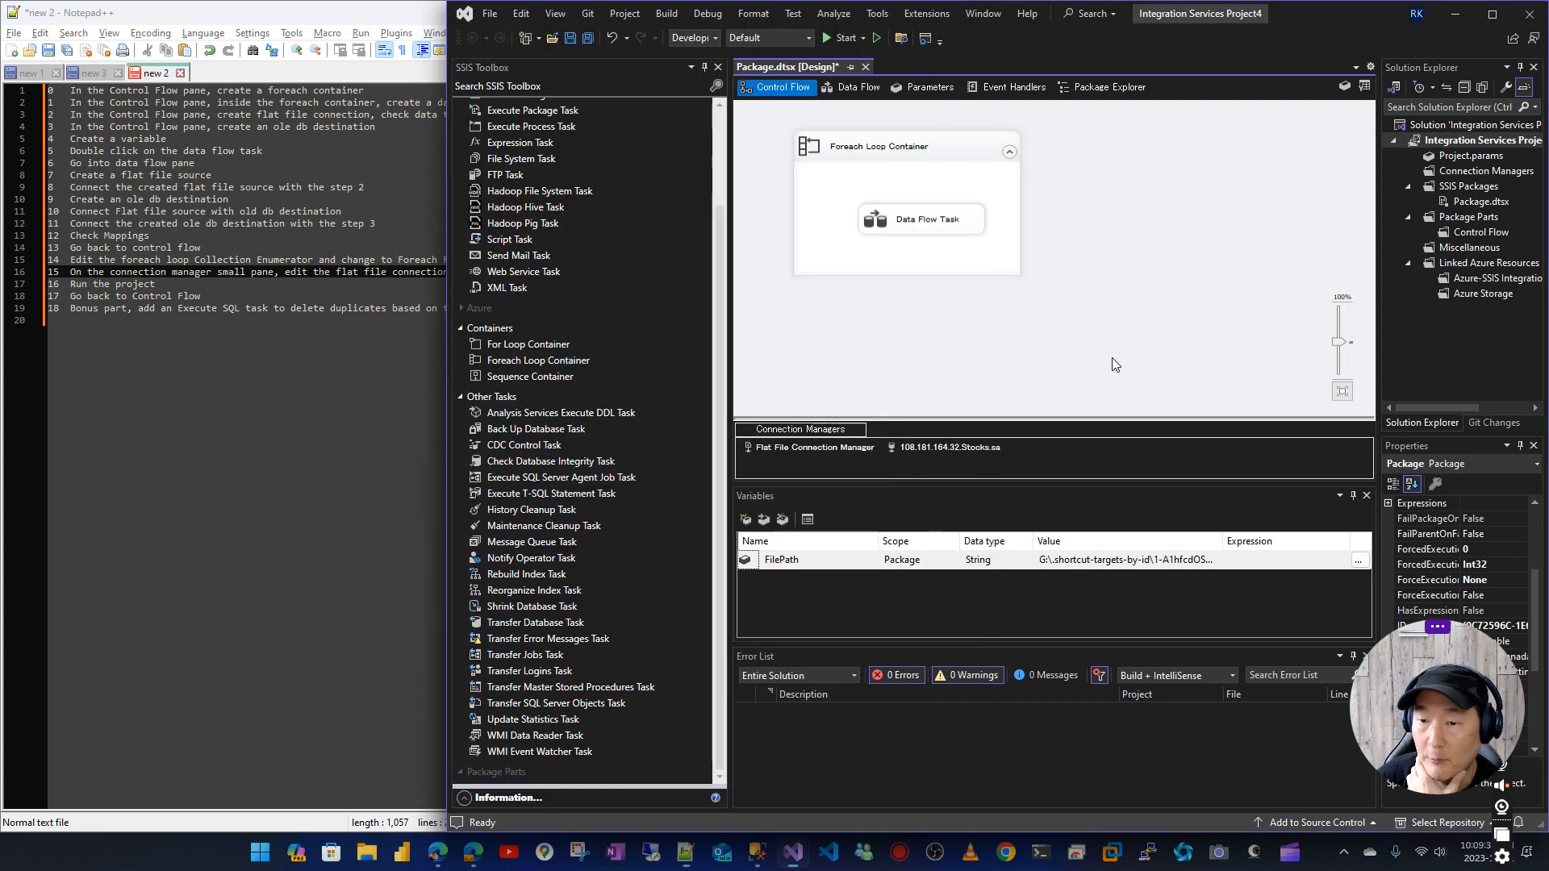
pyautogui.click(803, 448)
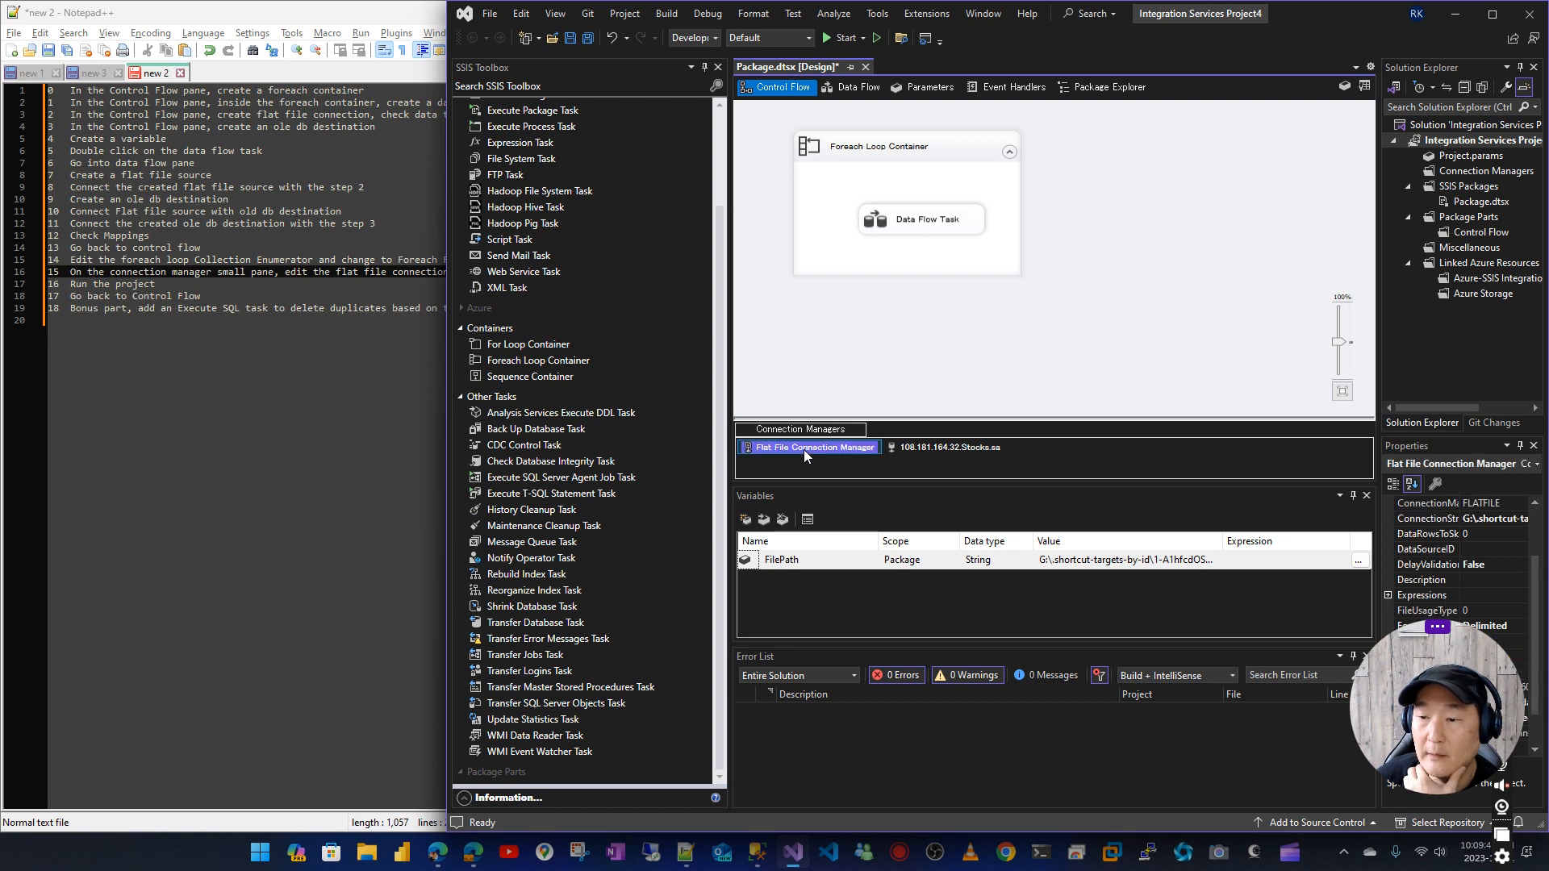
pyautogui.moveTo(1480, 662); pyautogui.dragTo(1354, 673)
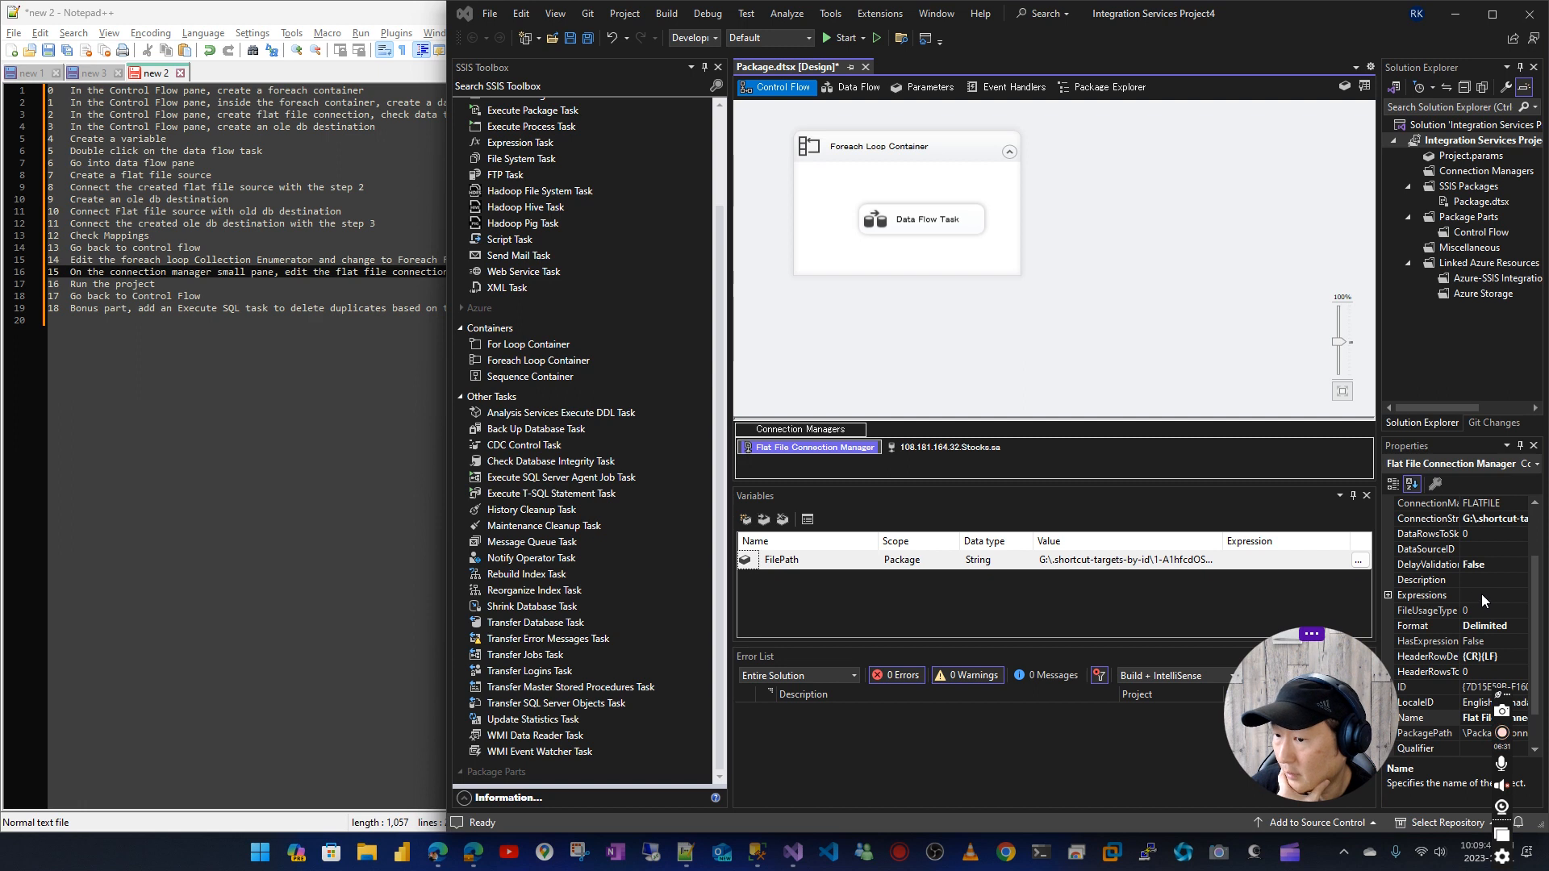
# Open the property expressions of the Flat File Connection Manager and add an entry for the ConnectionString property
pyautogui.click(1481, 594)
pyautogui.click(1521, 597)
pyautogui.click(934, 364)
pyautogui.click(974, 360)
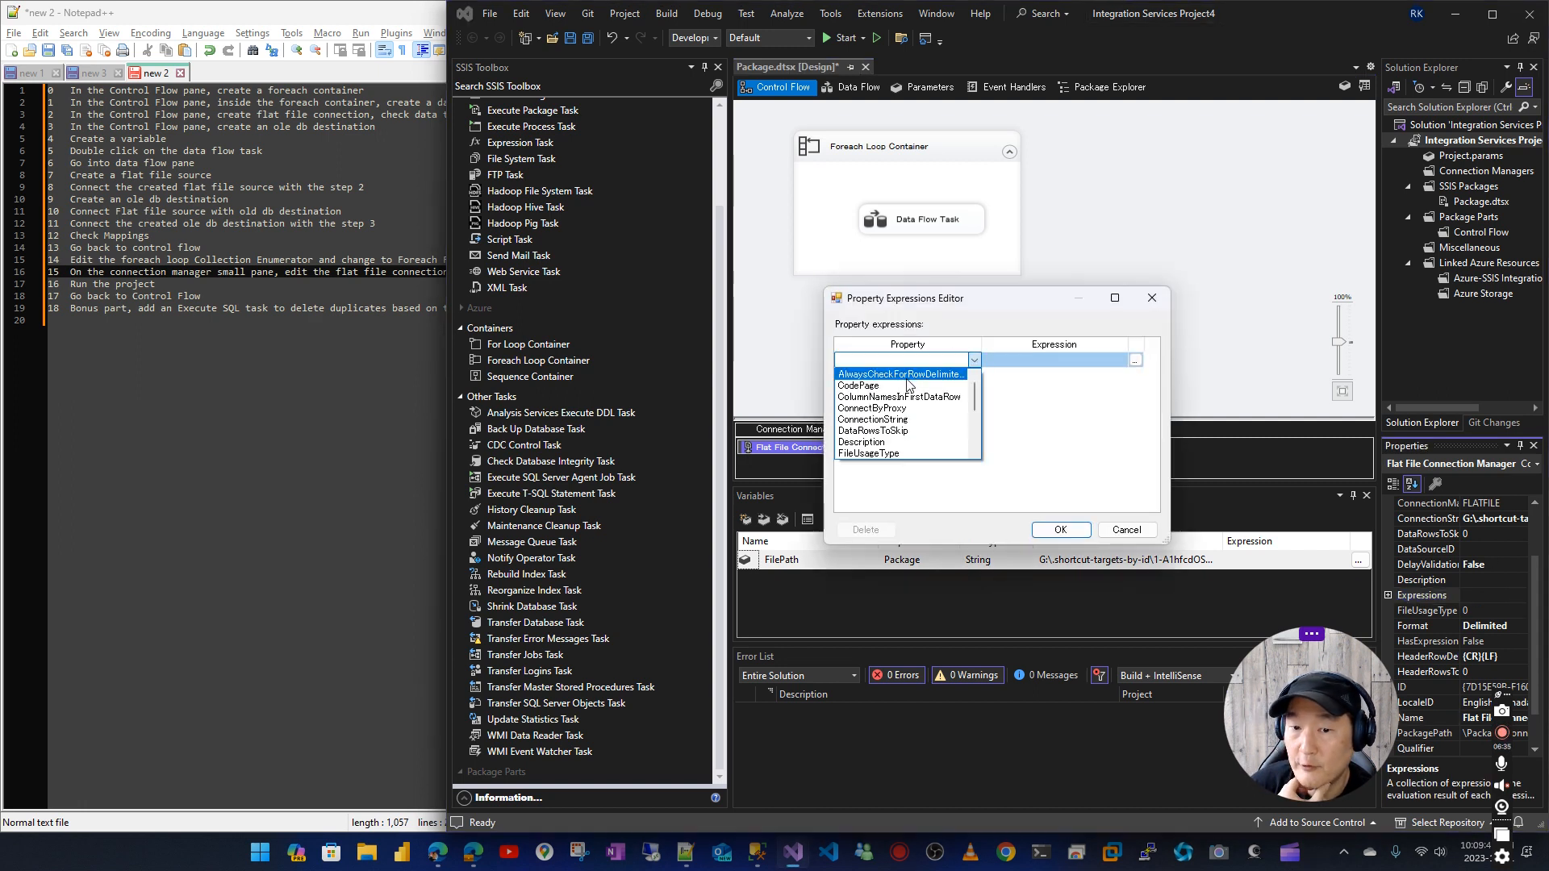
pyautogui.click(872, 419)
# Build the ConnectionString expression from the variable @[User::FilePath] and save the property expressions
pyautogui.click(1135, 363)
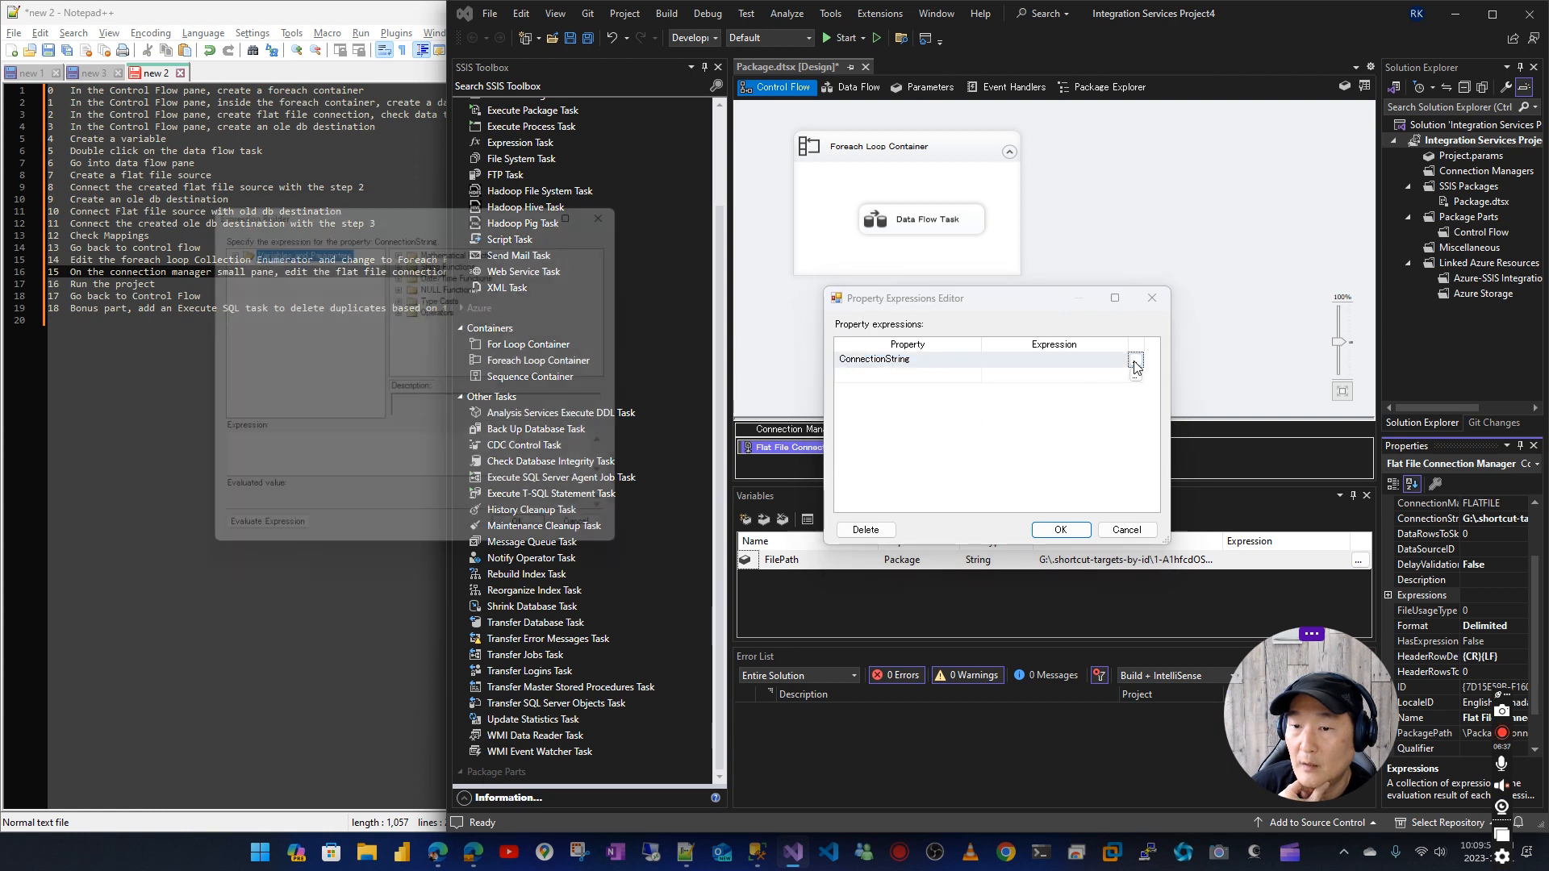
pyautogui.click(218, 243)
pyautogui.moveTo(274, 274); pyautogui.dragTo(297, 458)
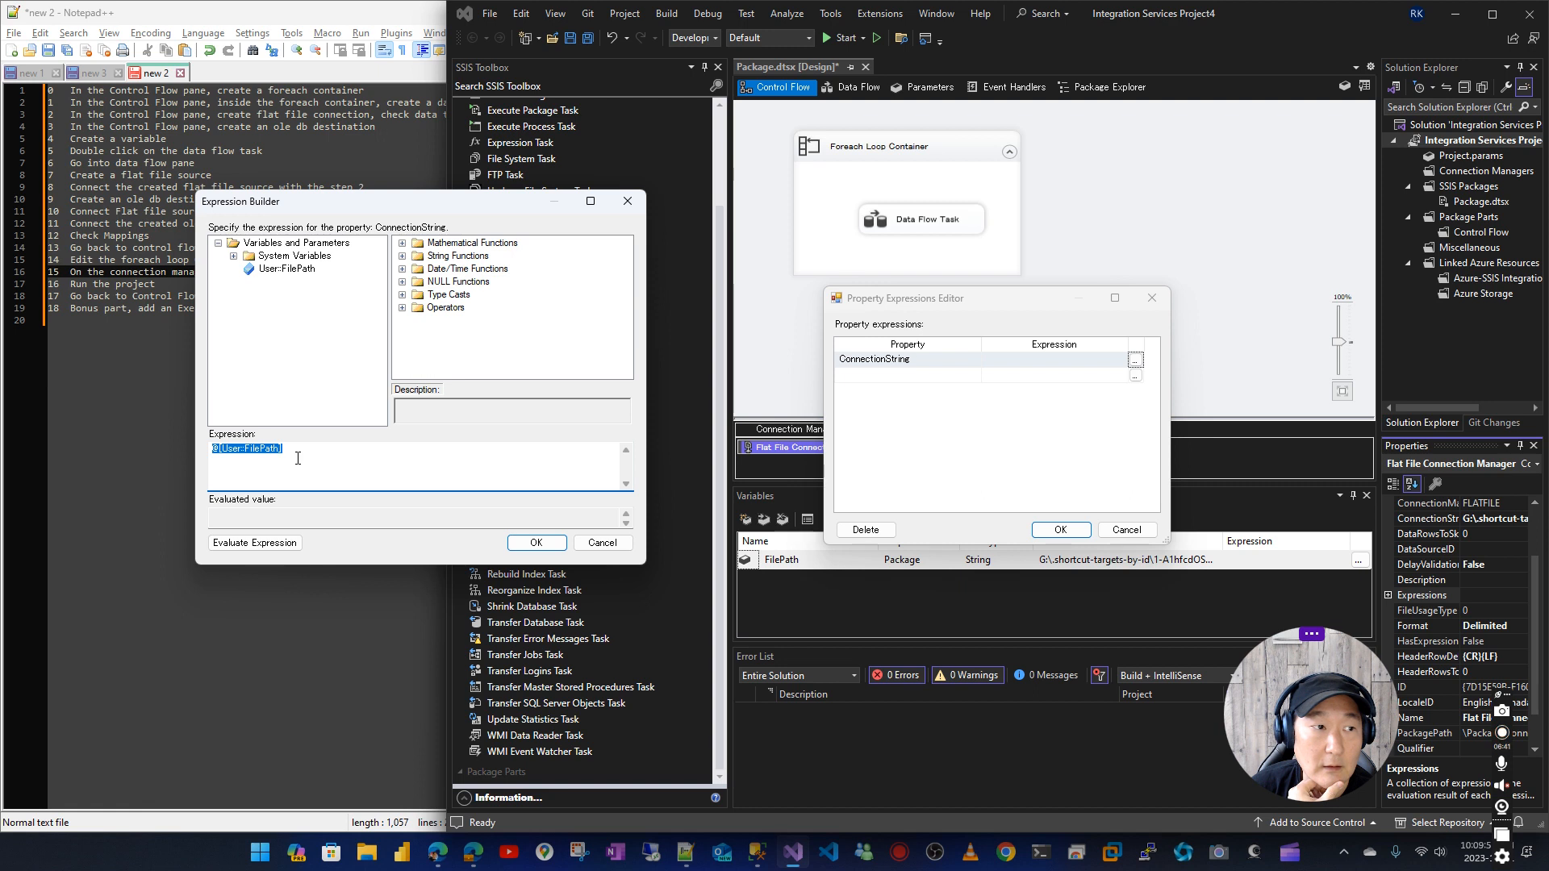
pyautogui.click(536, 543)
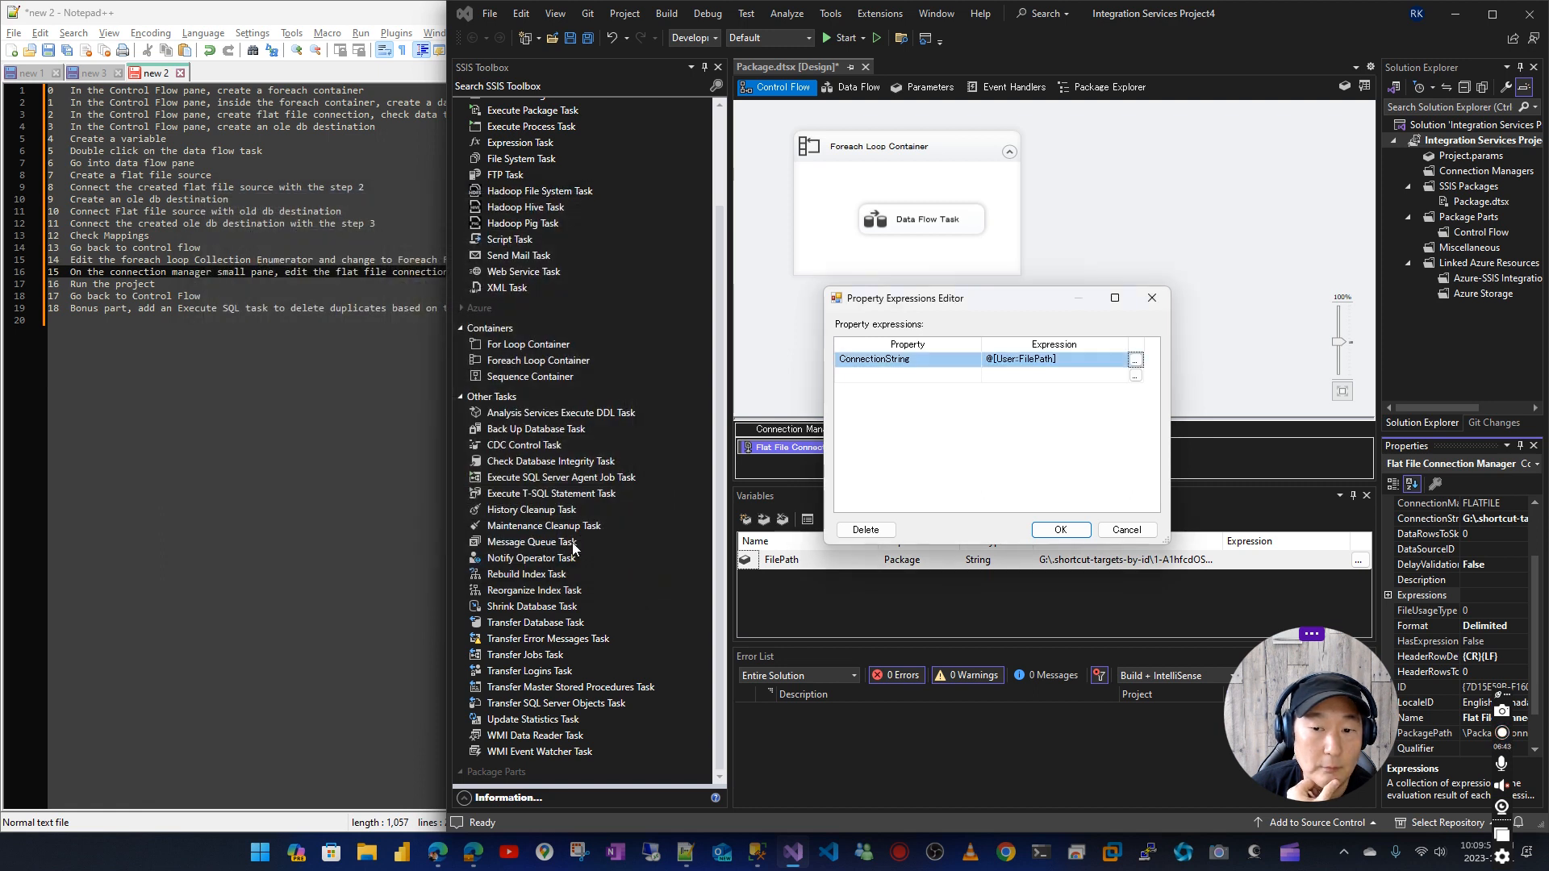
pyautogui.click(1060, 529)
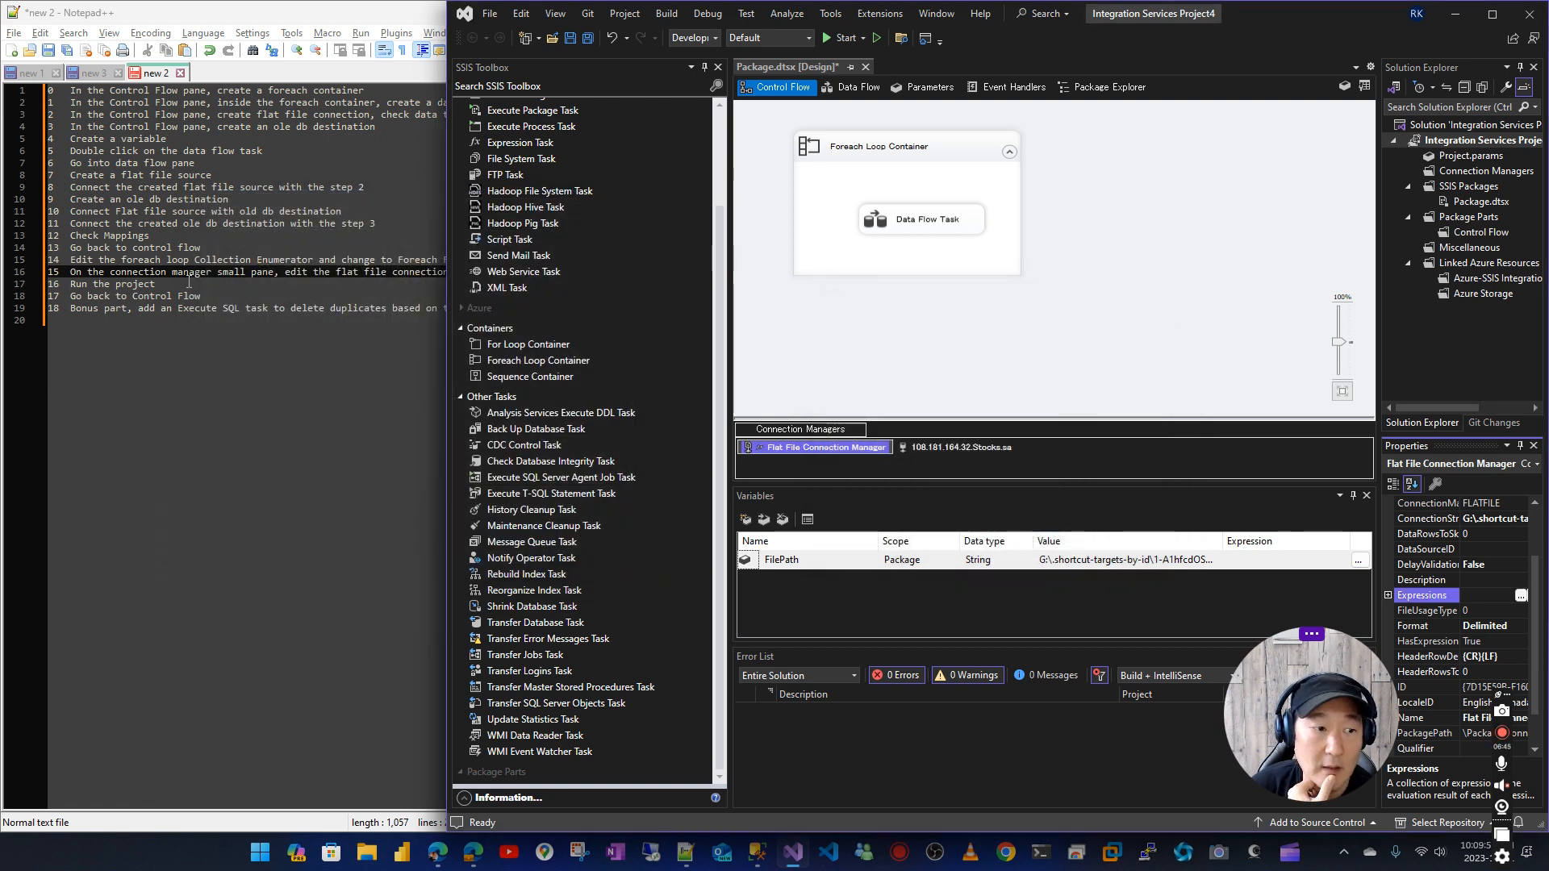
pyautogui.click(1086, 246)
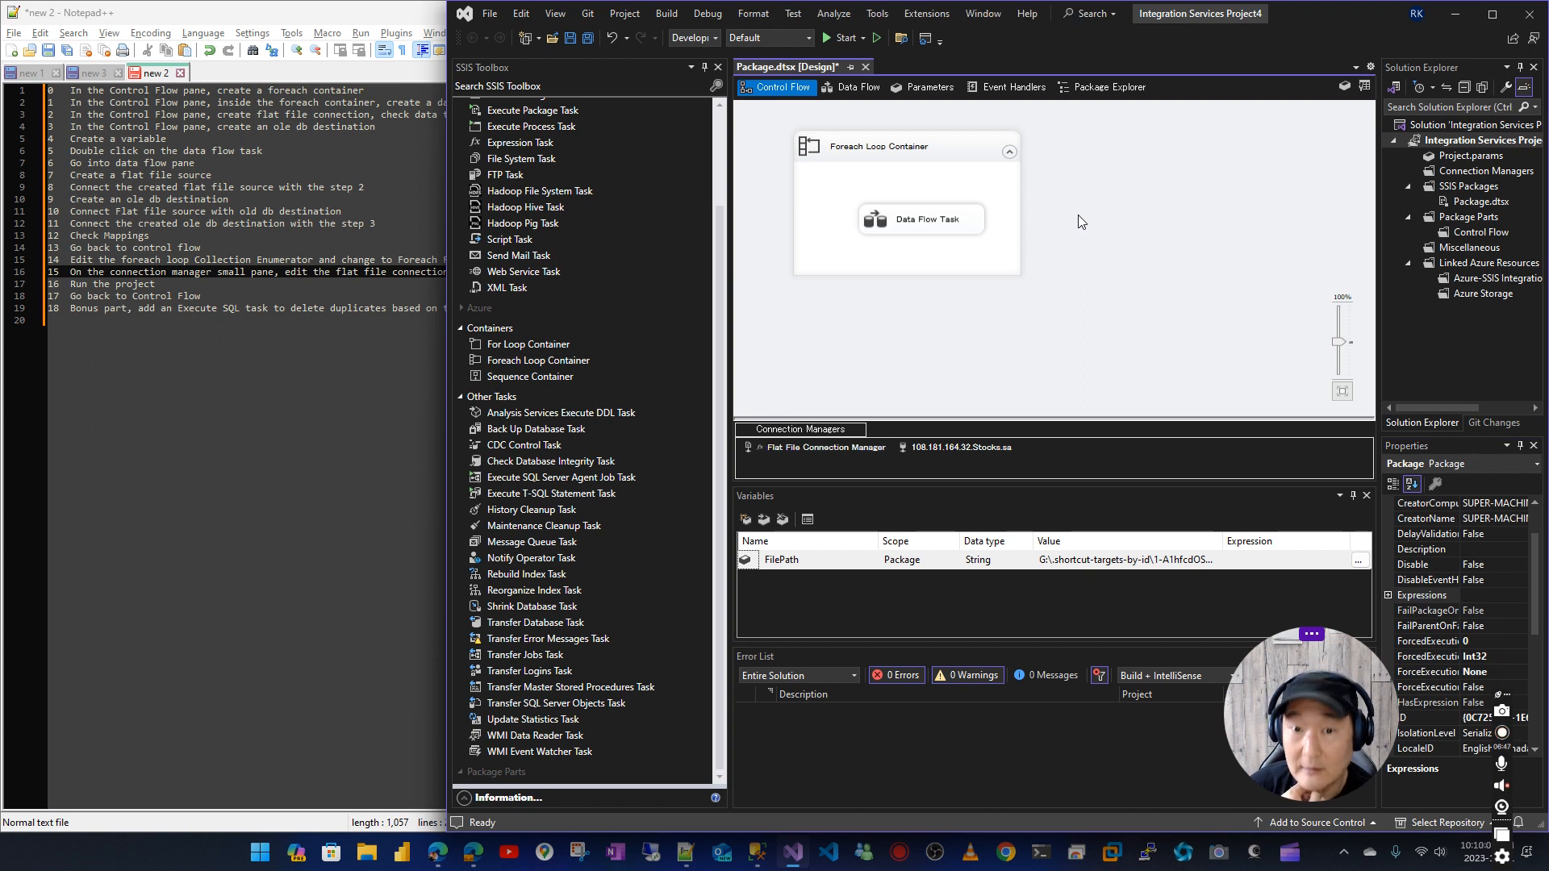
# Switch to SQL Server Management Studio and run the duplicate-deleting query, plus the row count per ticker on [mdm].[Stocks]
pyautogui.click(360, 645)
pyautogui.click(754, 855)
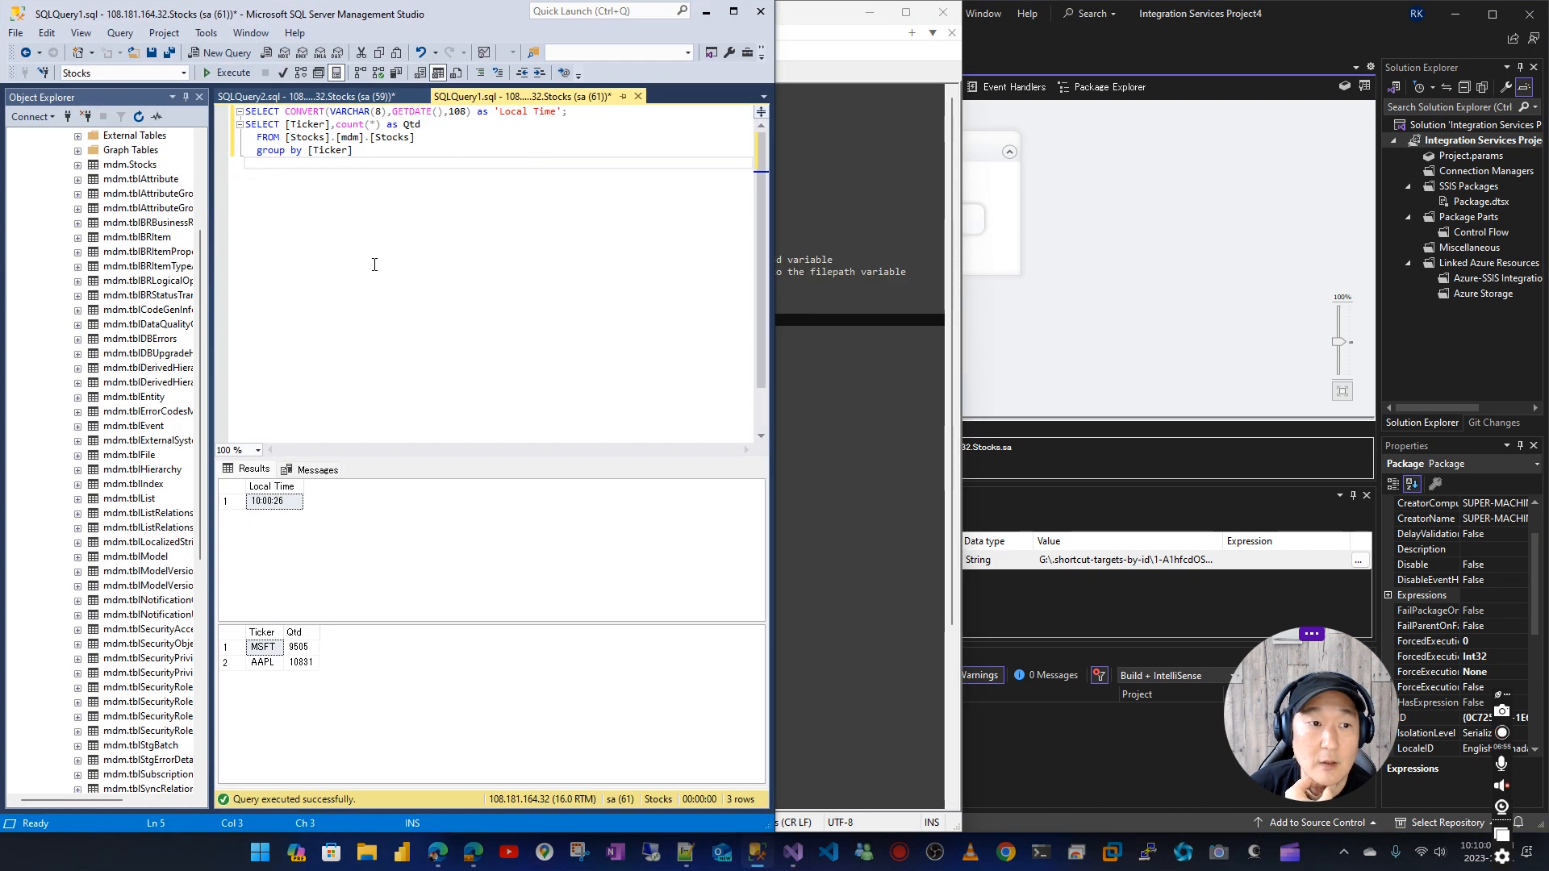
pyautogui.click(326, 98)
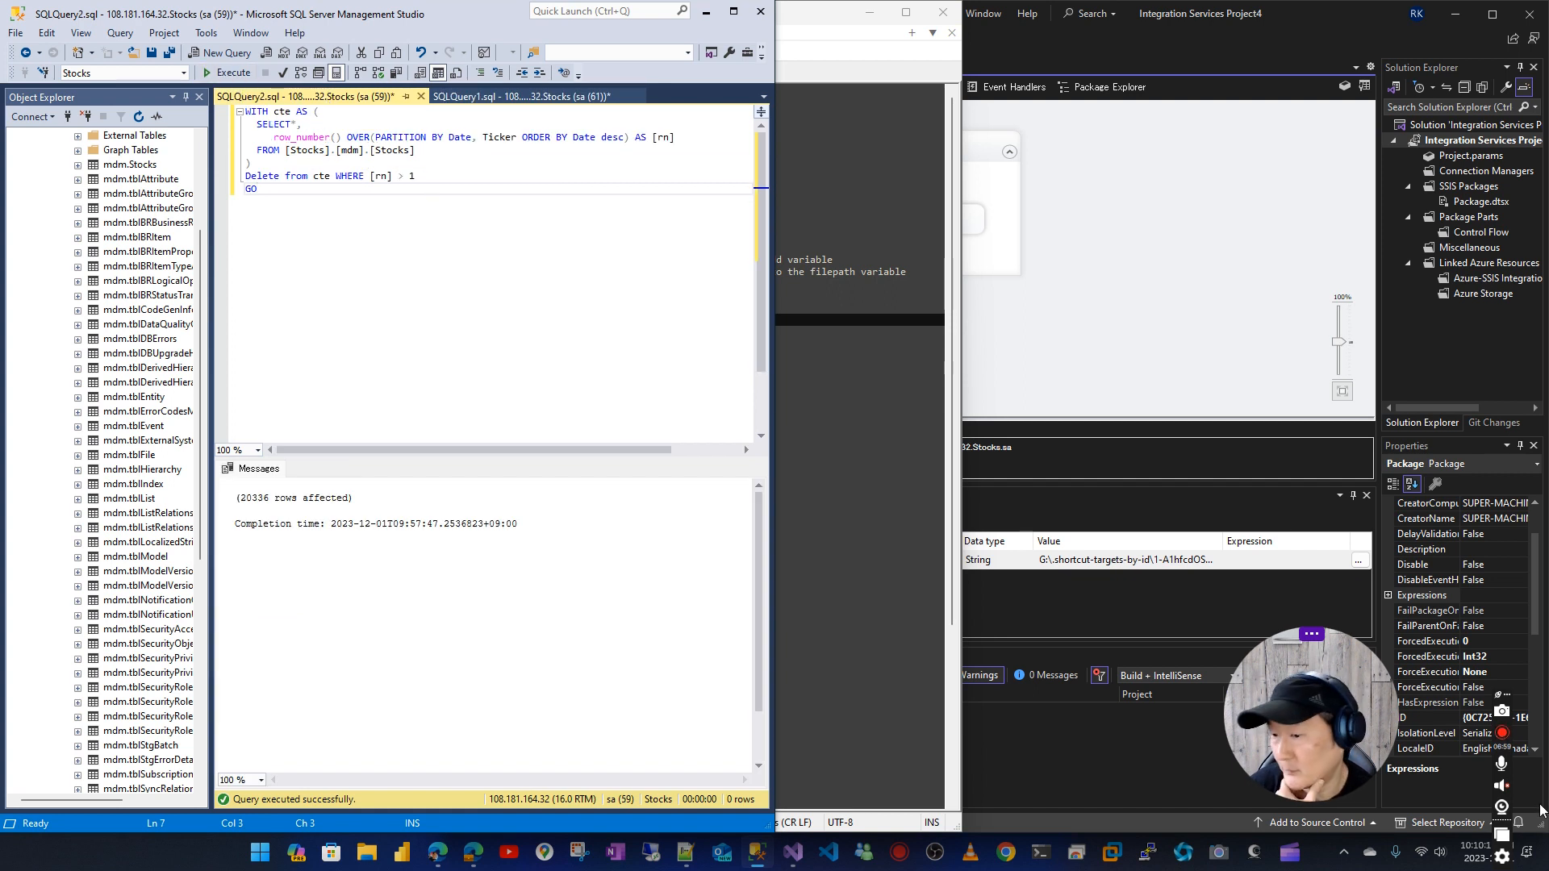
pyautogui.click(219, 73)
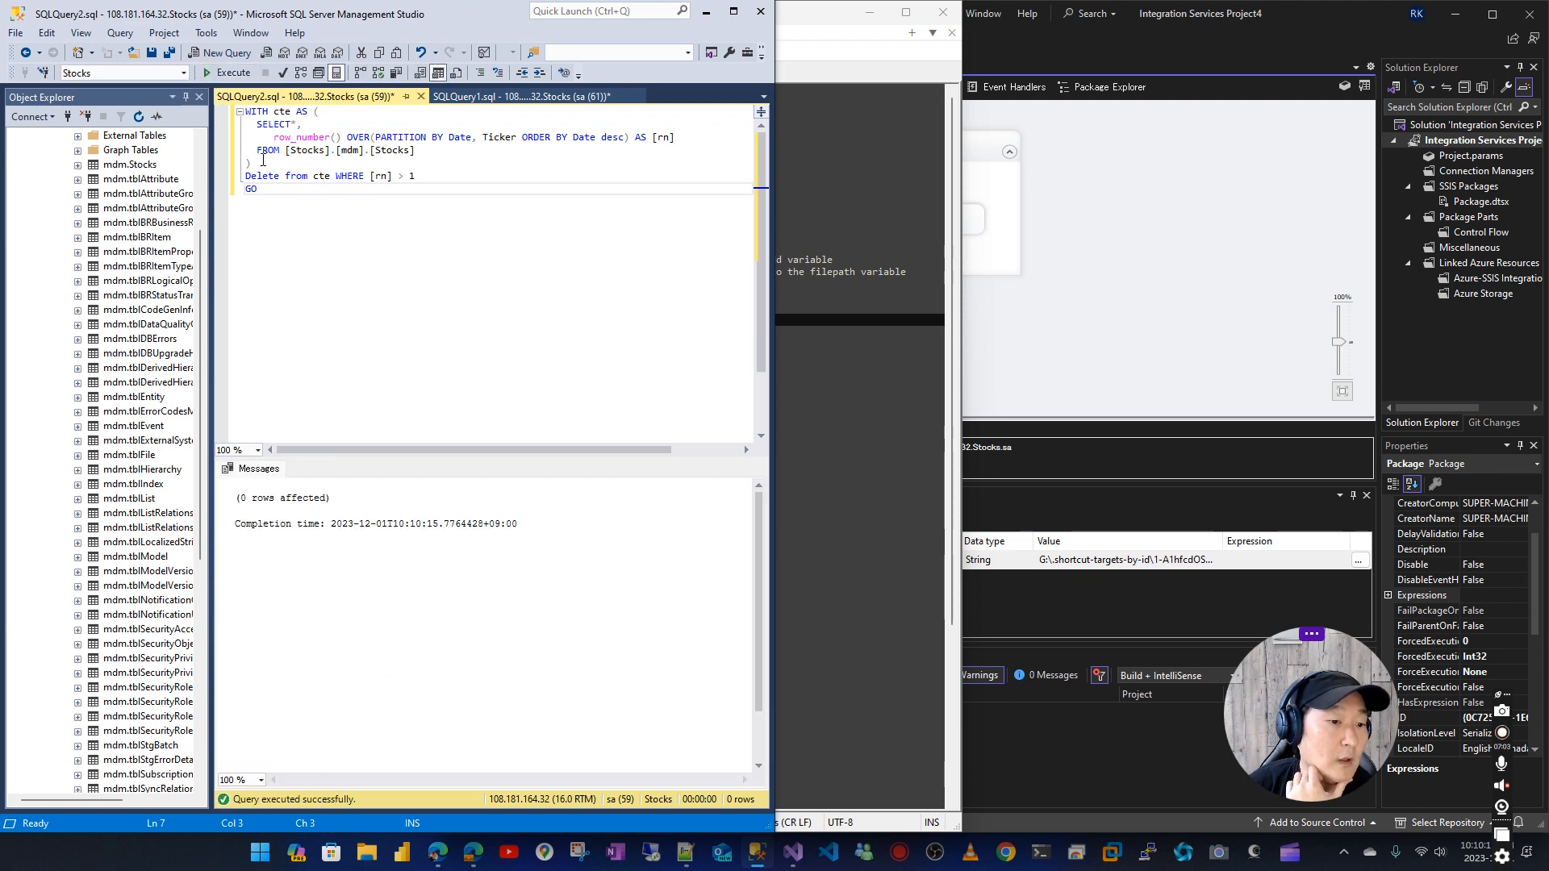
pyautogui.click(460, 97)
pyautogui.click(228, 75)
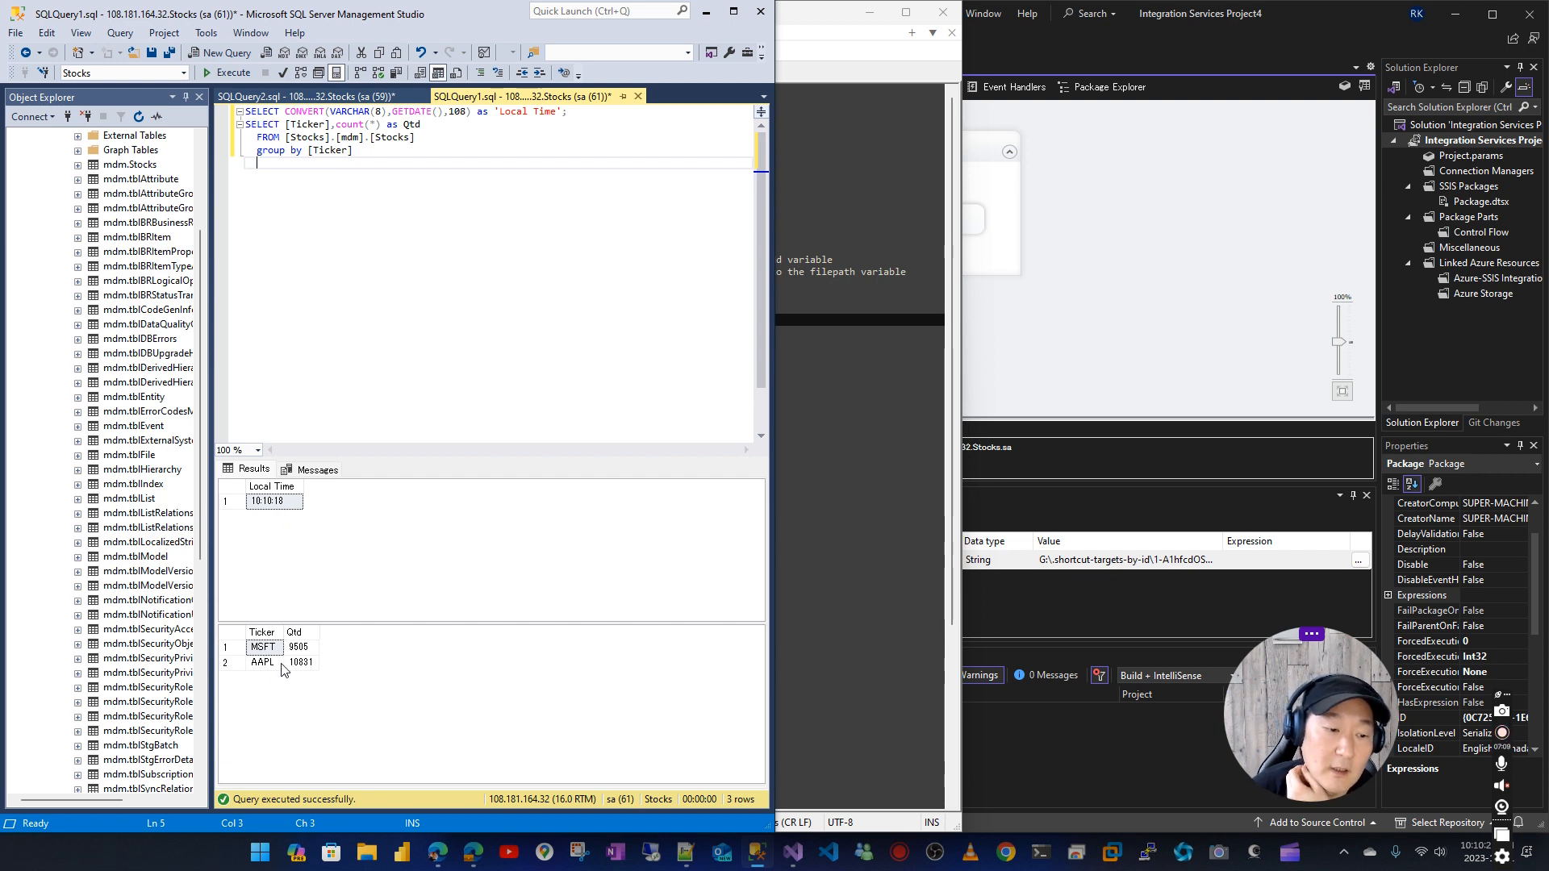
# Run the package in Visual Studio and count the rows per ticker again in SQL Server Management Studio
pyautogui.click(1220, 219)
pyautogui.click(830, 37)
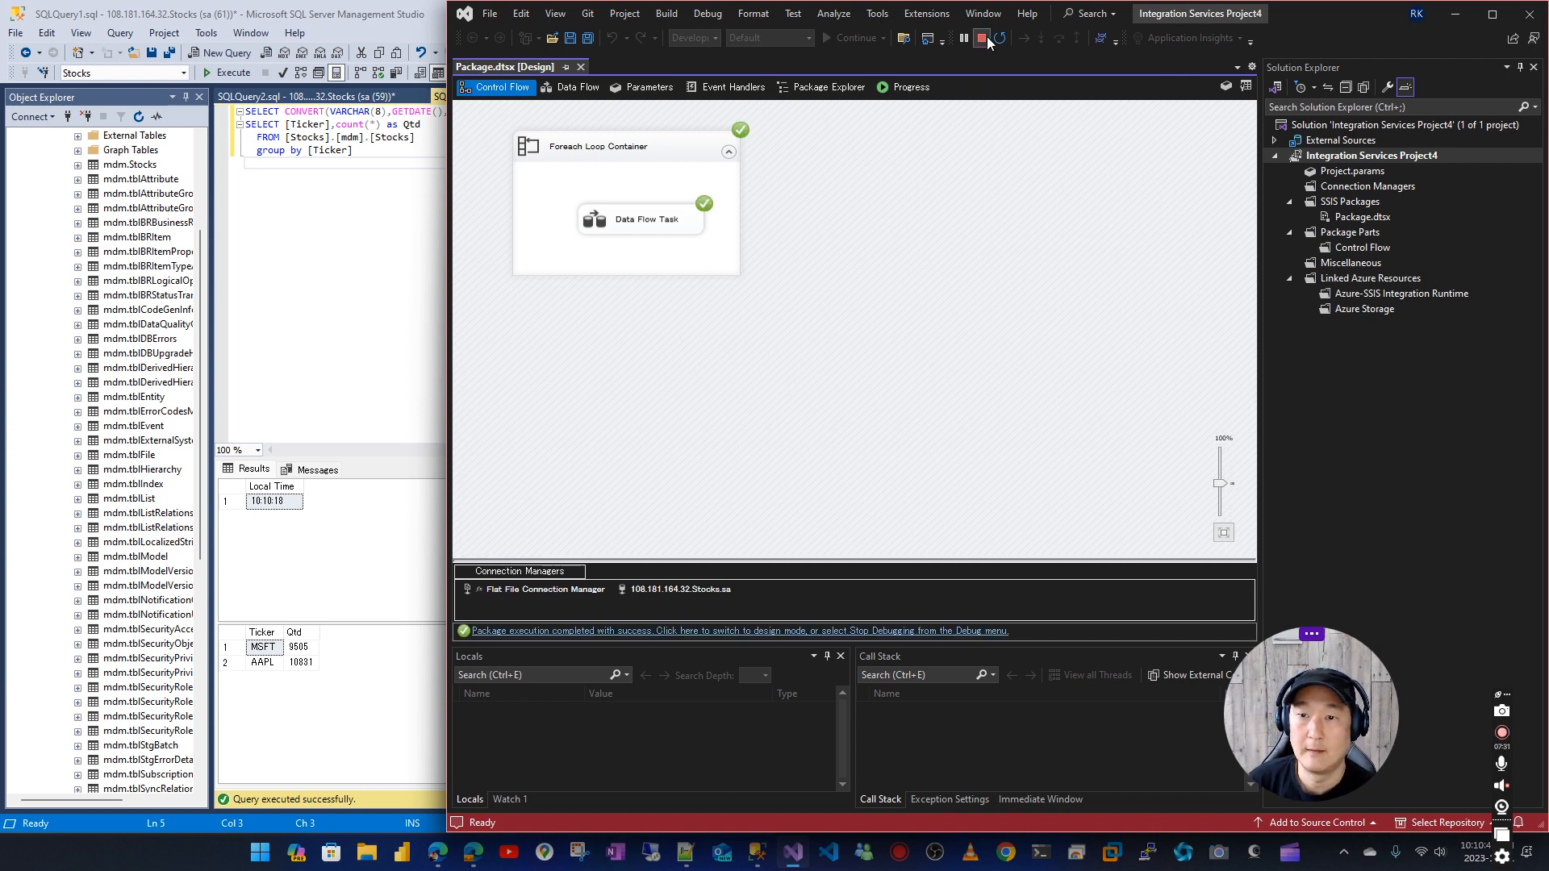
pyautogui.click(403, 16)
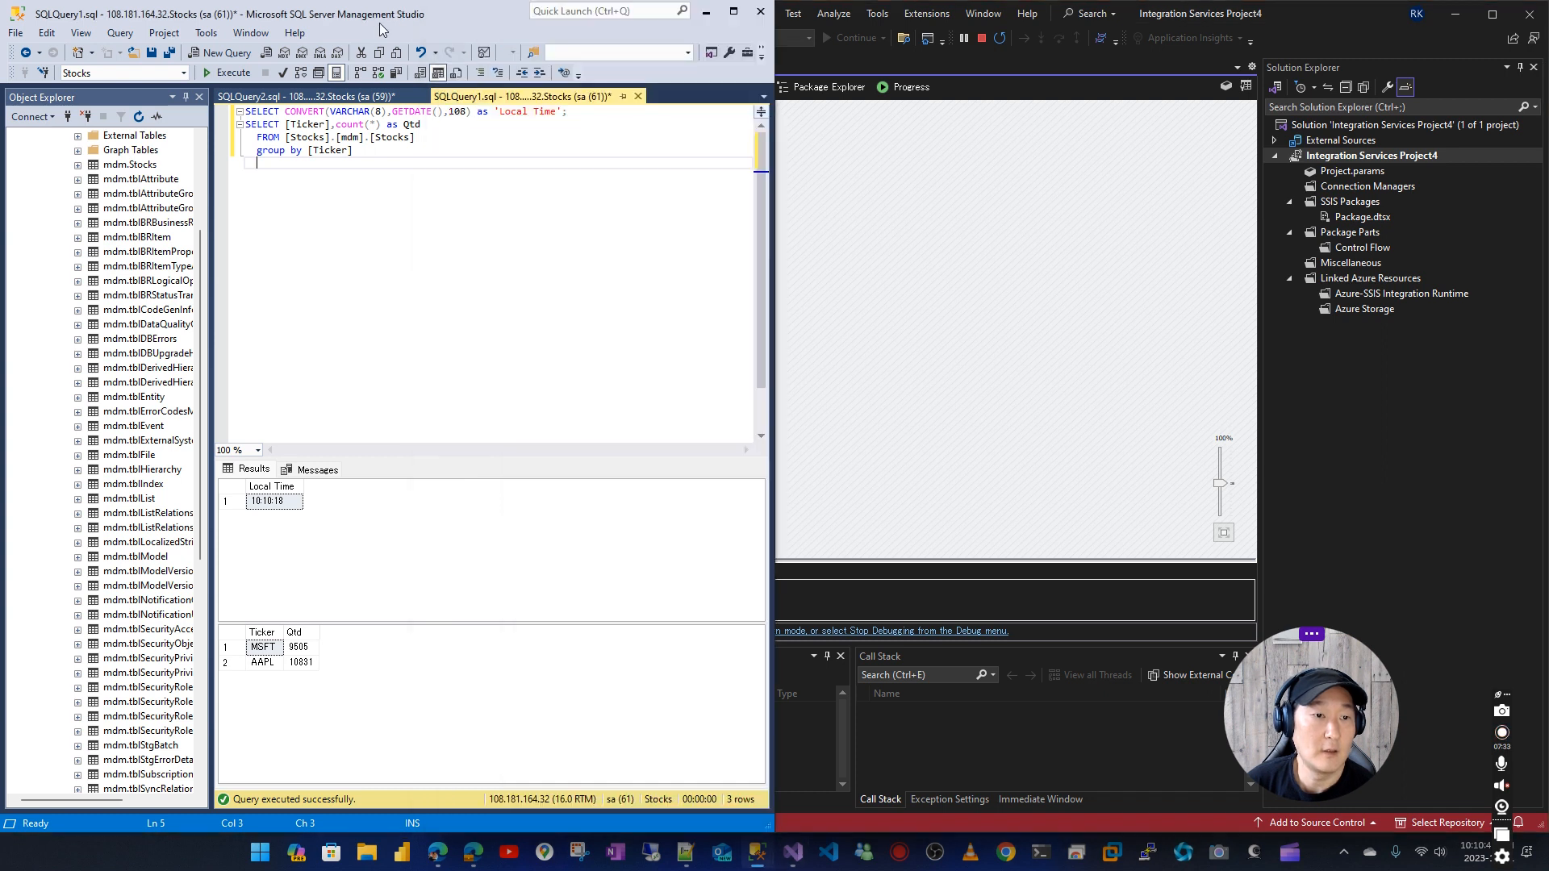
pyautogui.click(228, 73)
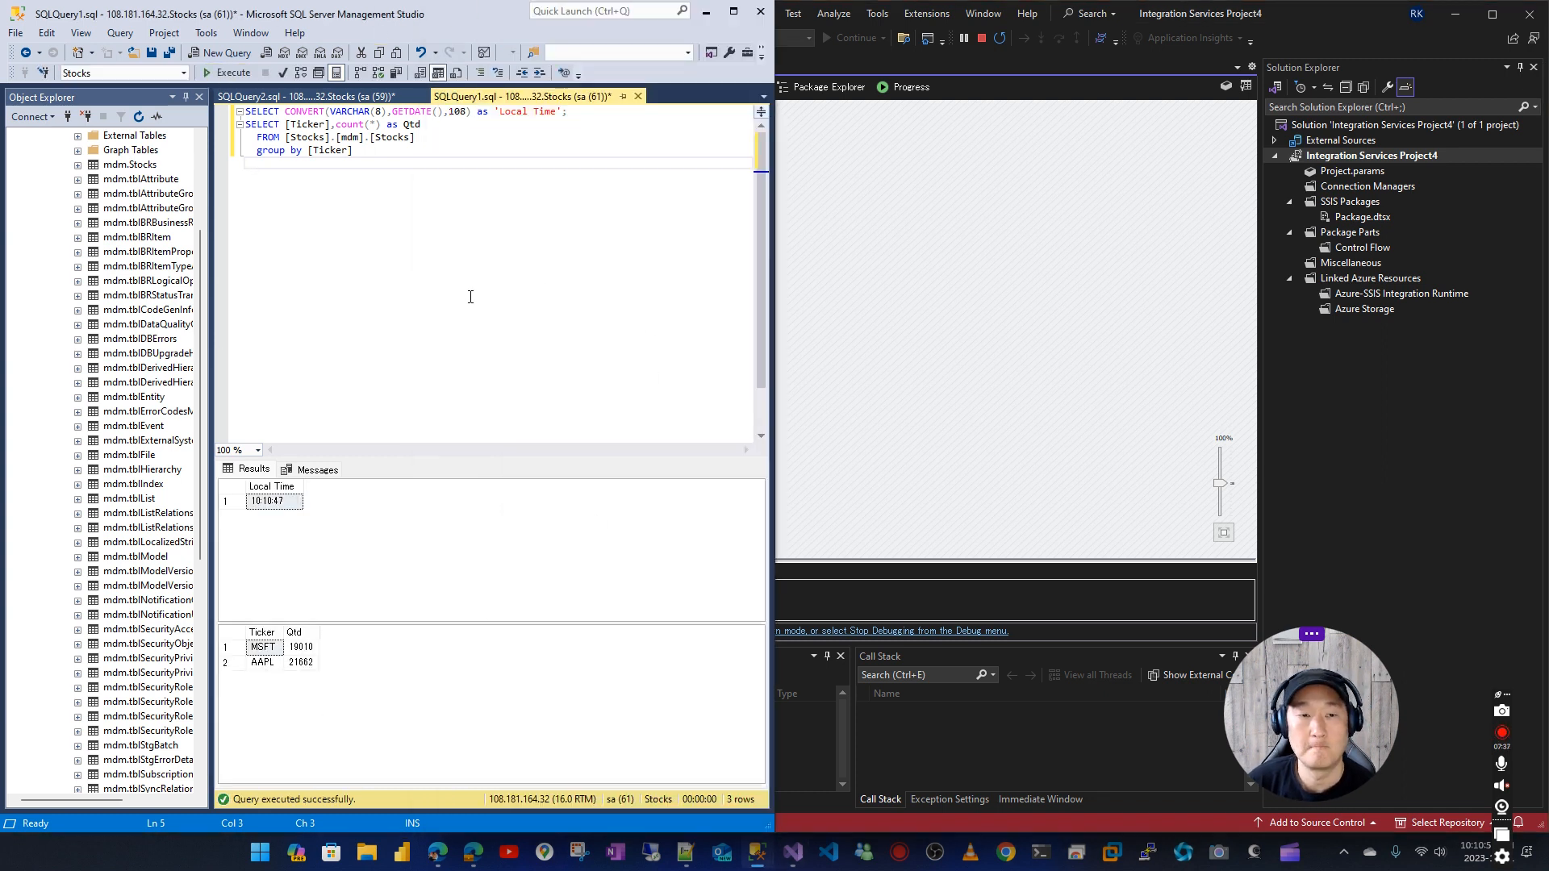
# Stop debugging the package and consult the notes on returning to Control Flow and adding the bonus Execute SQL task
pyautogui.click(706, 11)
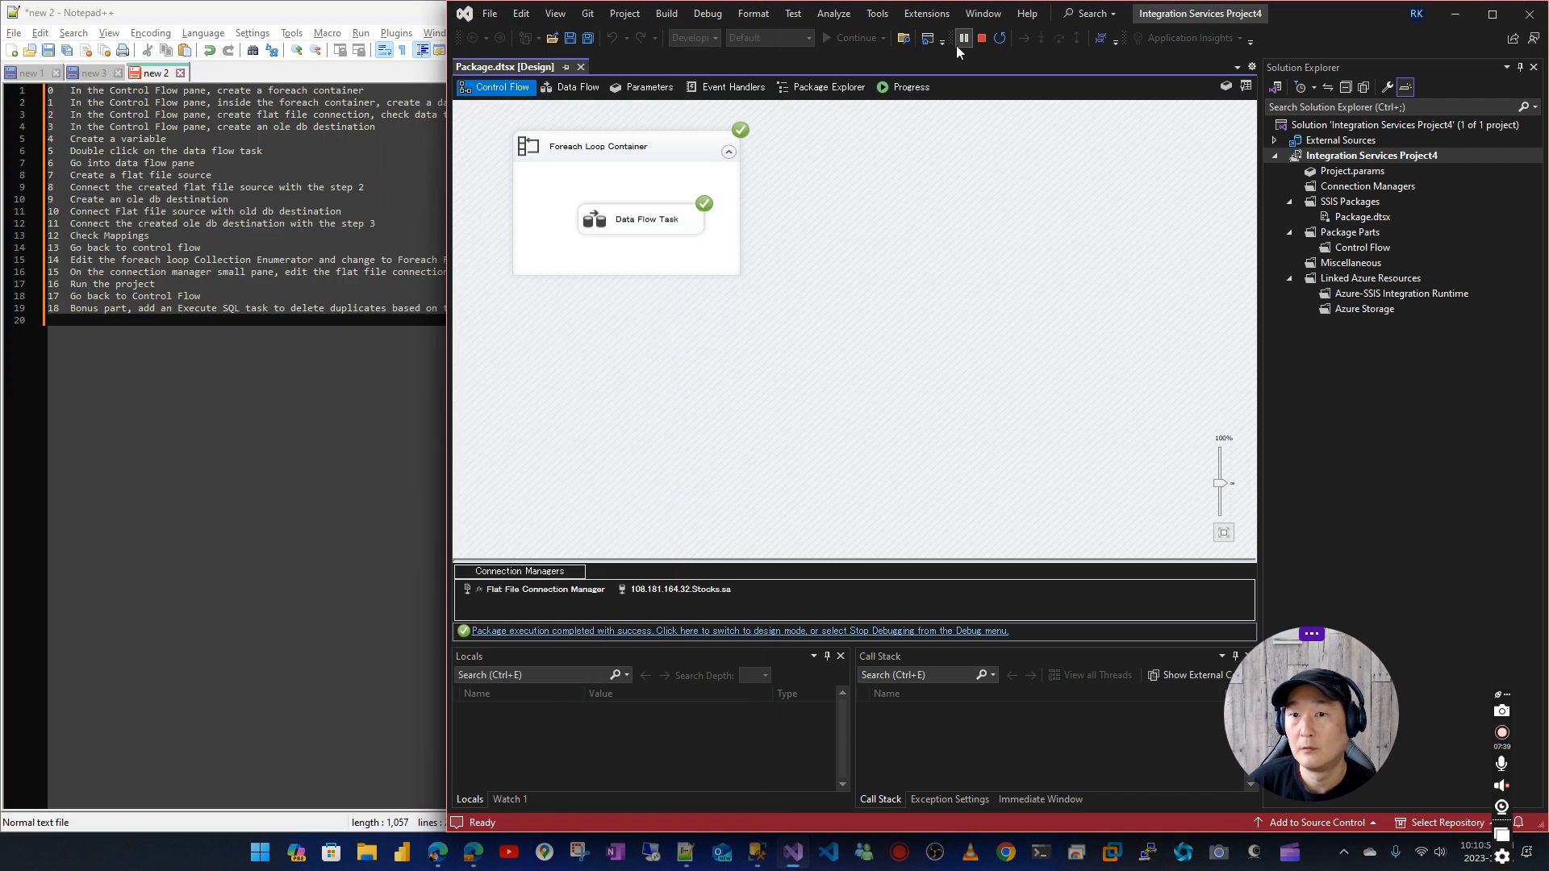
pyautogui.click(981, 37)
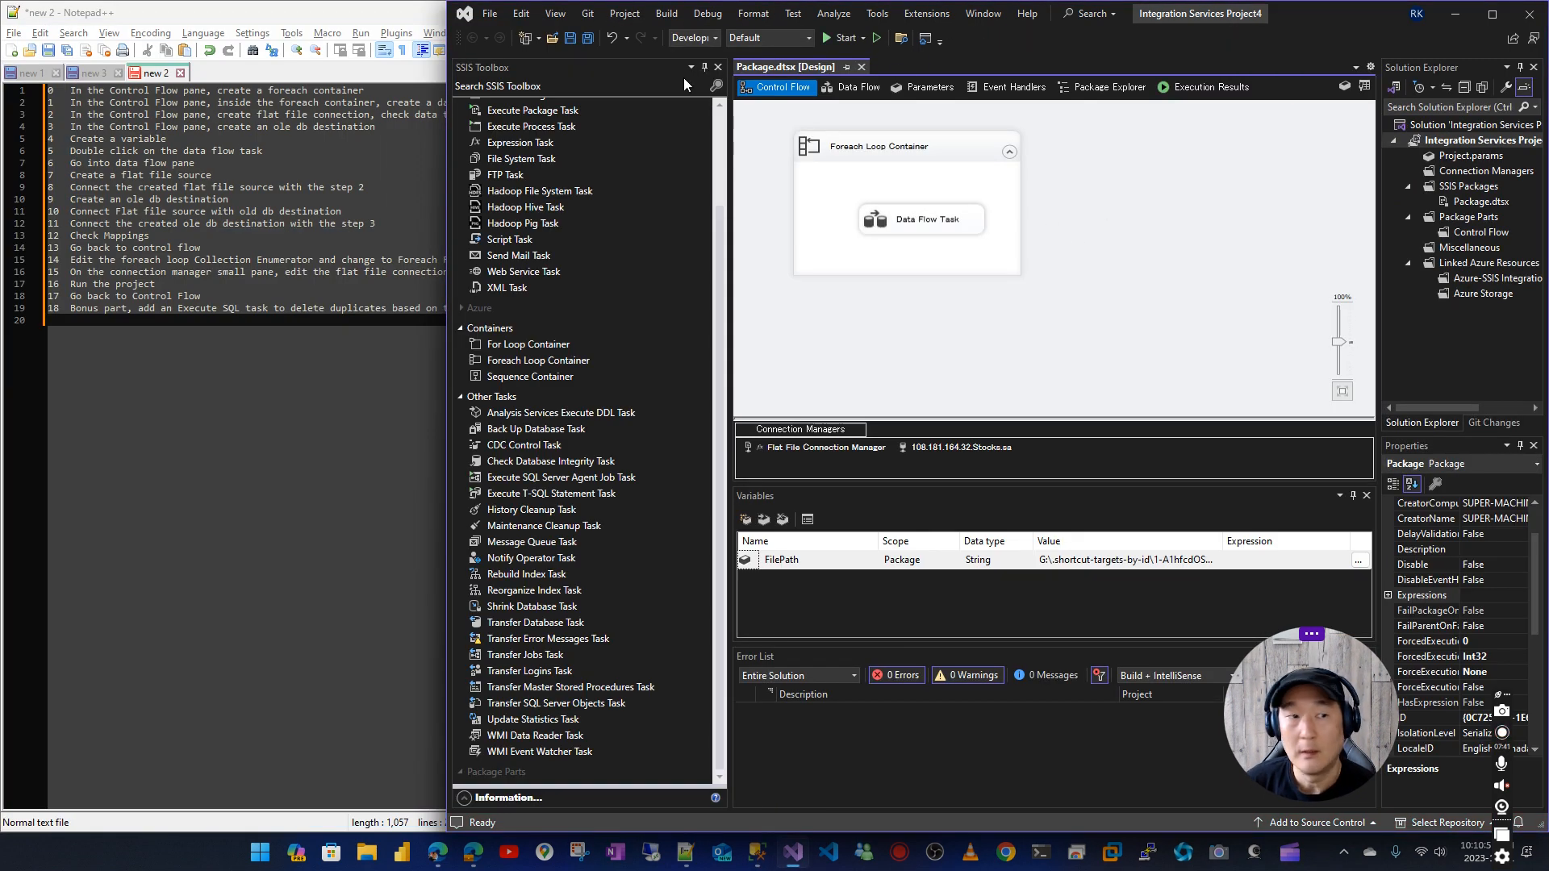
pyautogui.click(387, 18)
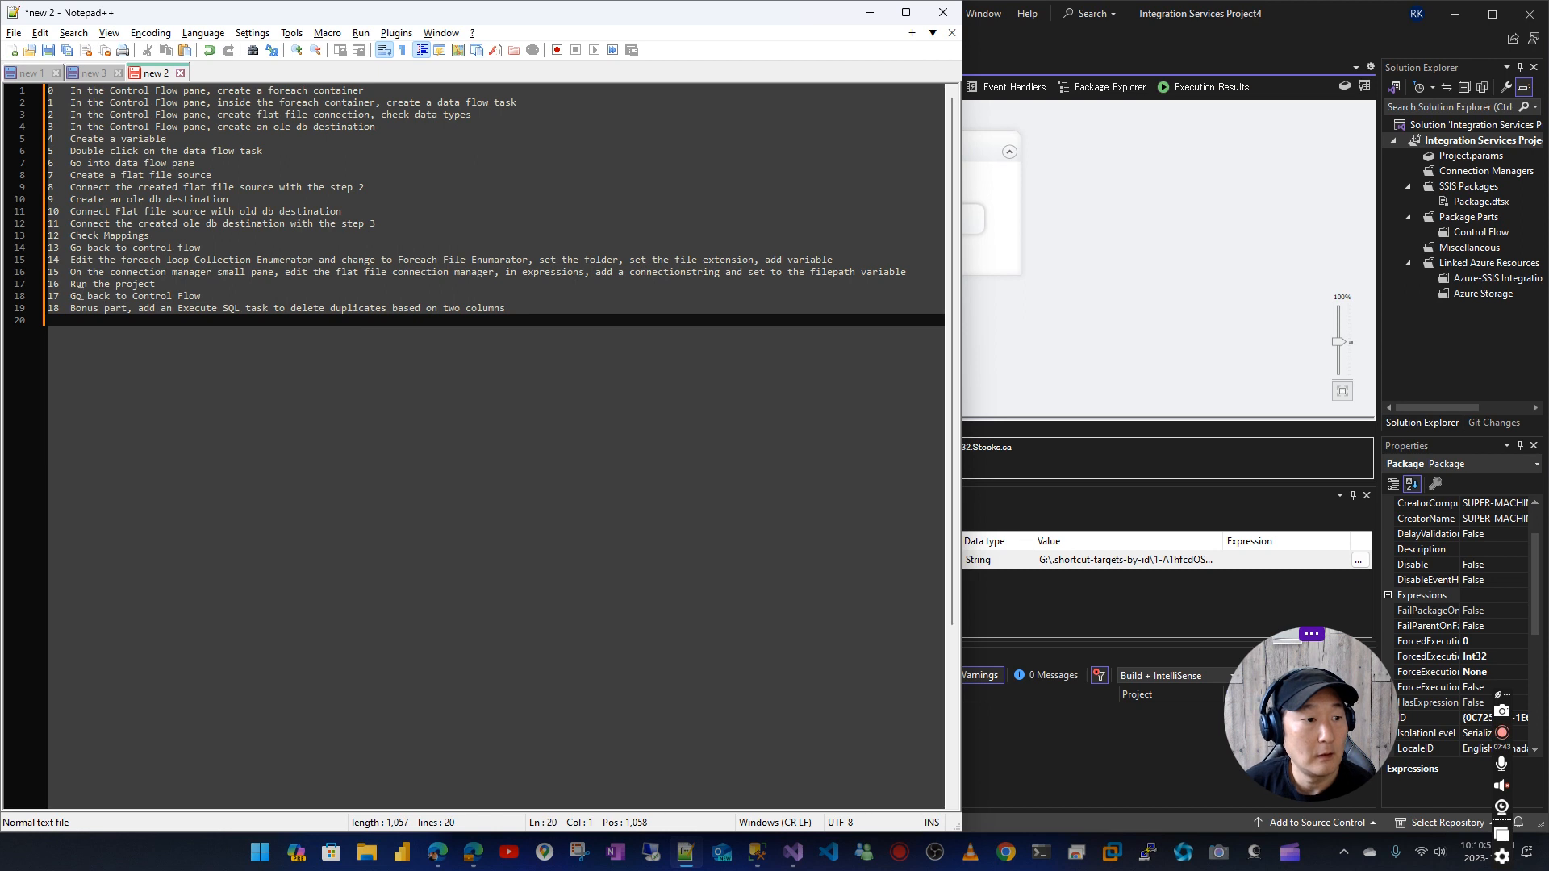
pyautogui.click(1184, 179)
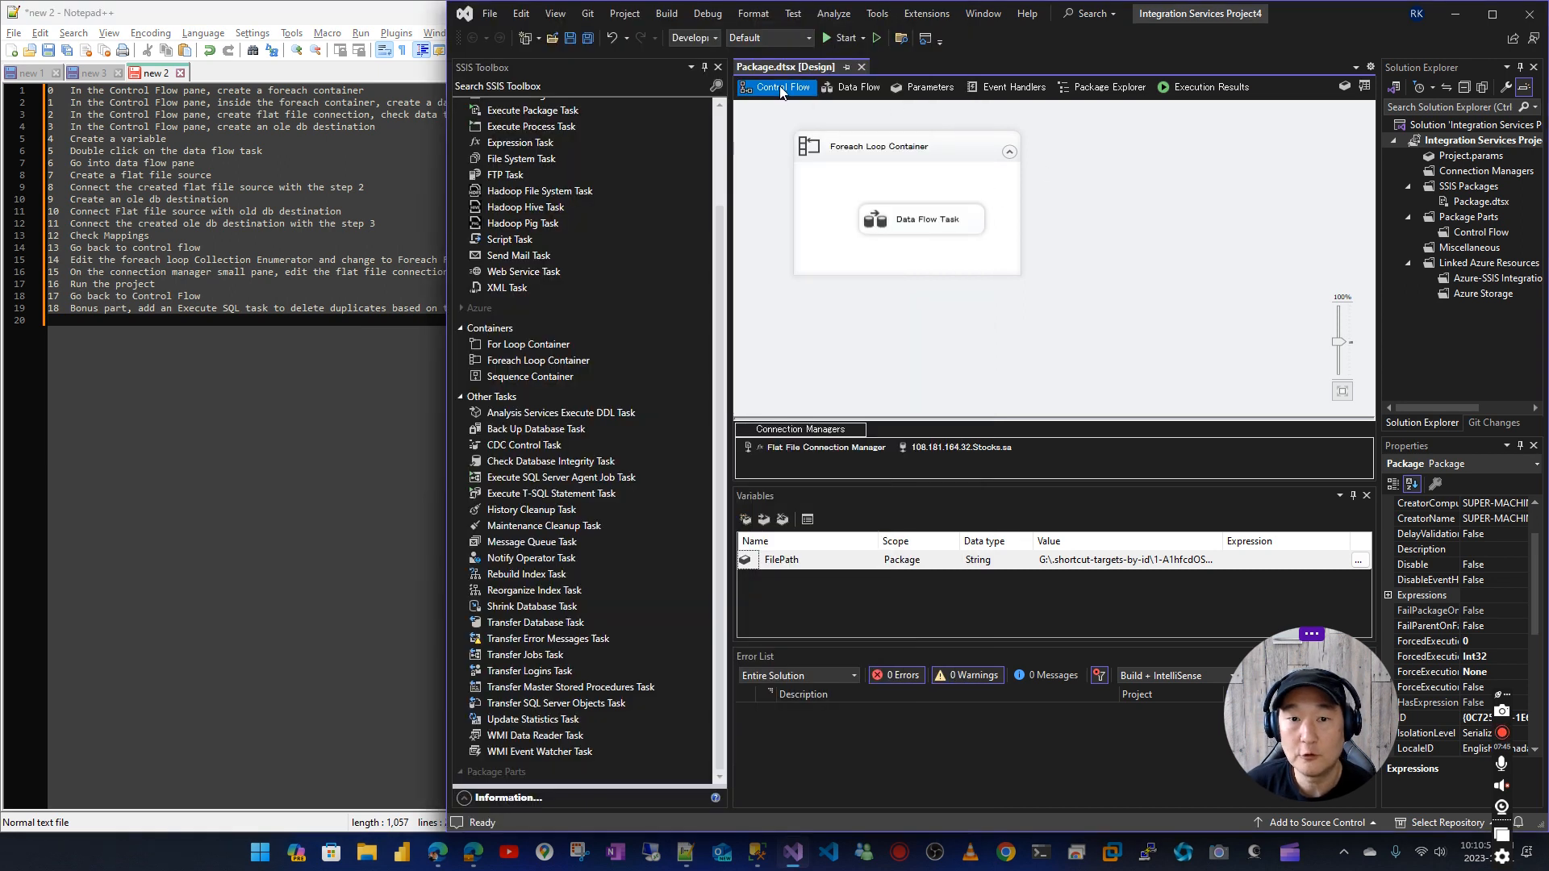
pyautogui.click(83, 318)
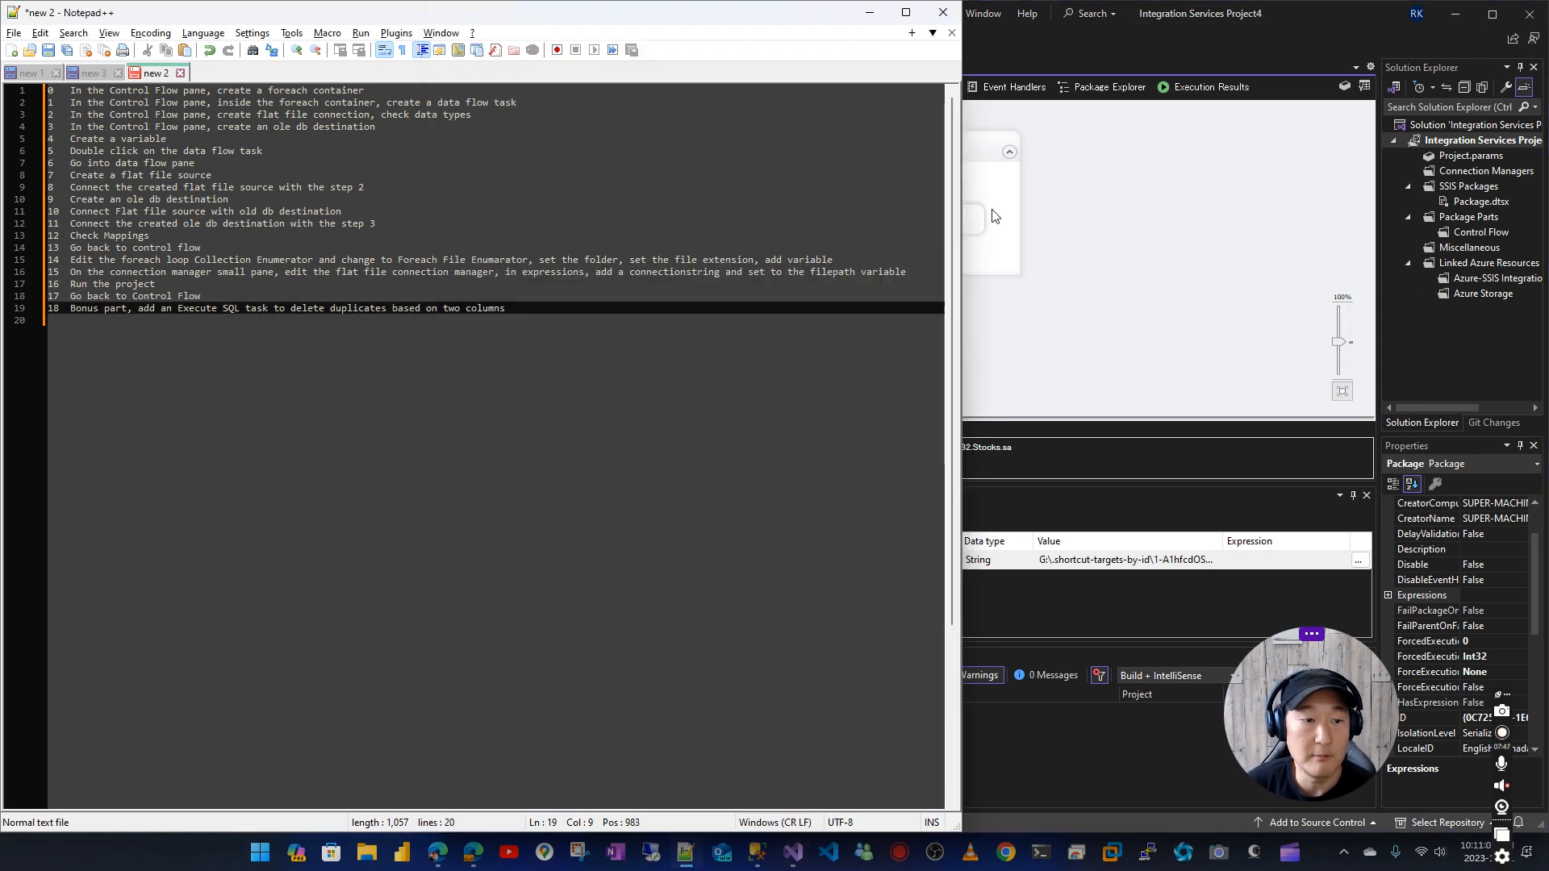
pyautogui.click(1208, 191)
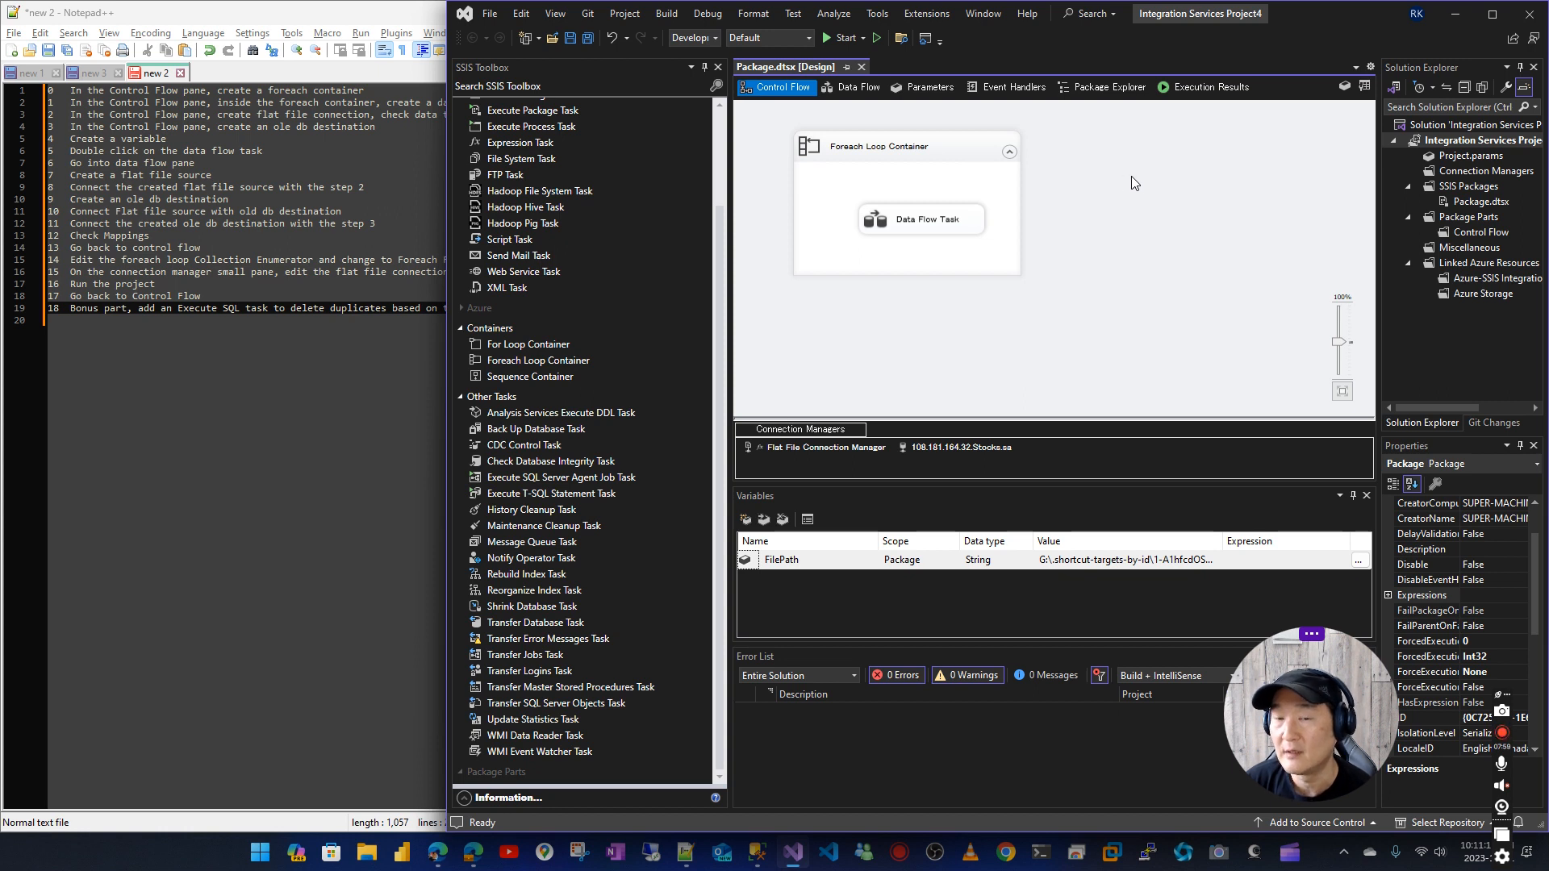
# Add an Execute SQL Task below the Foreach Loop Container and link the container's success output to it
pyautogui.scroll(3, 498, 172)
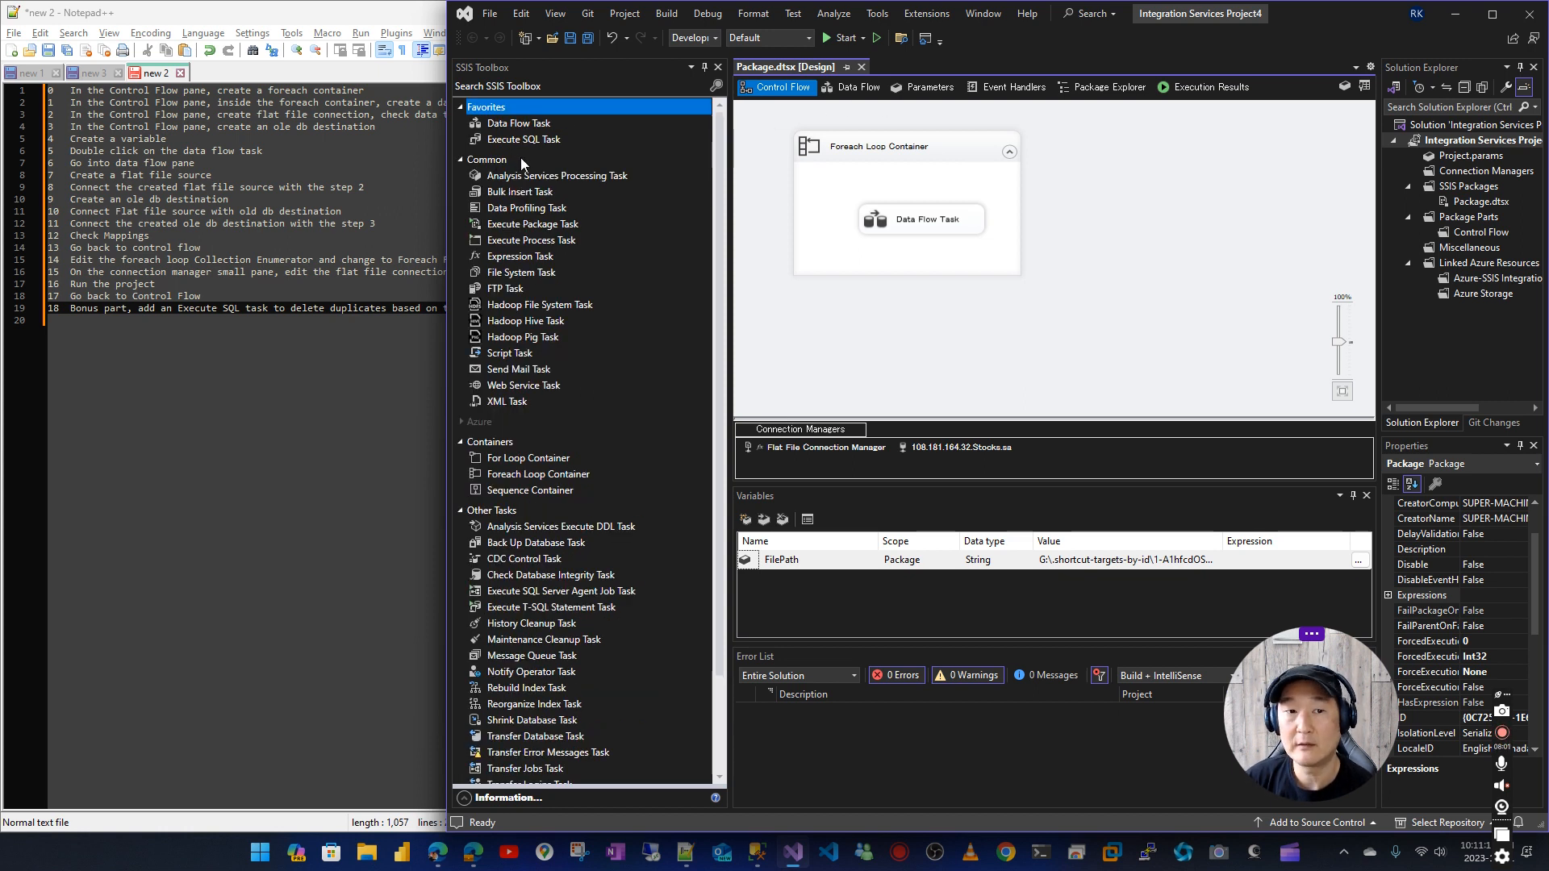
pyautogui.moveTo(522, 139); pyautogui.dragTo(968, 355)
pyautogui.click(956, 256)
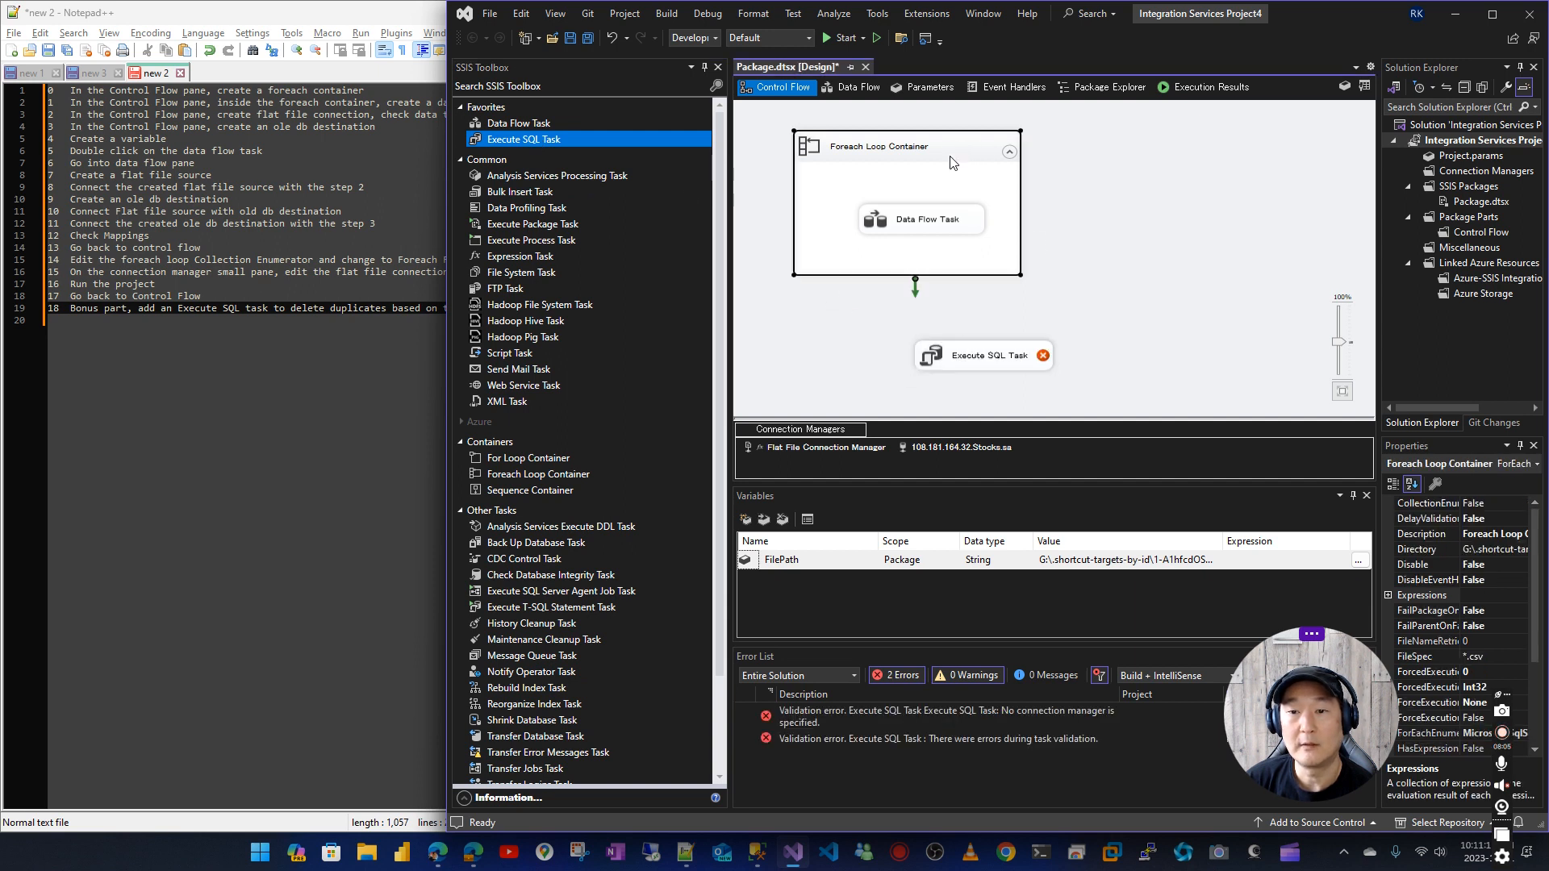
pyautogui.moveTo(985, 349); pyautogui.dragTo(985, 353)
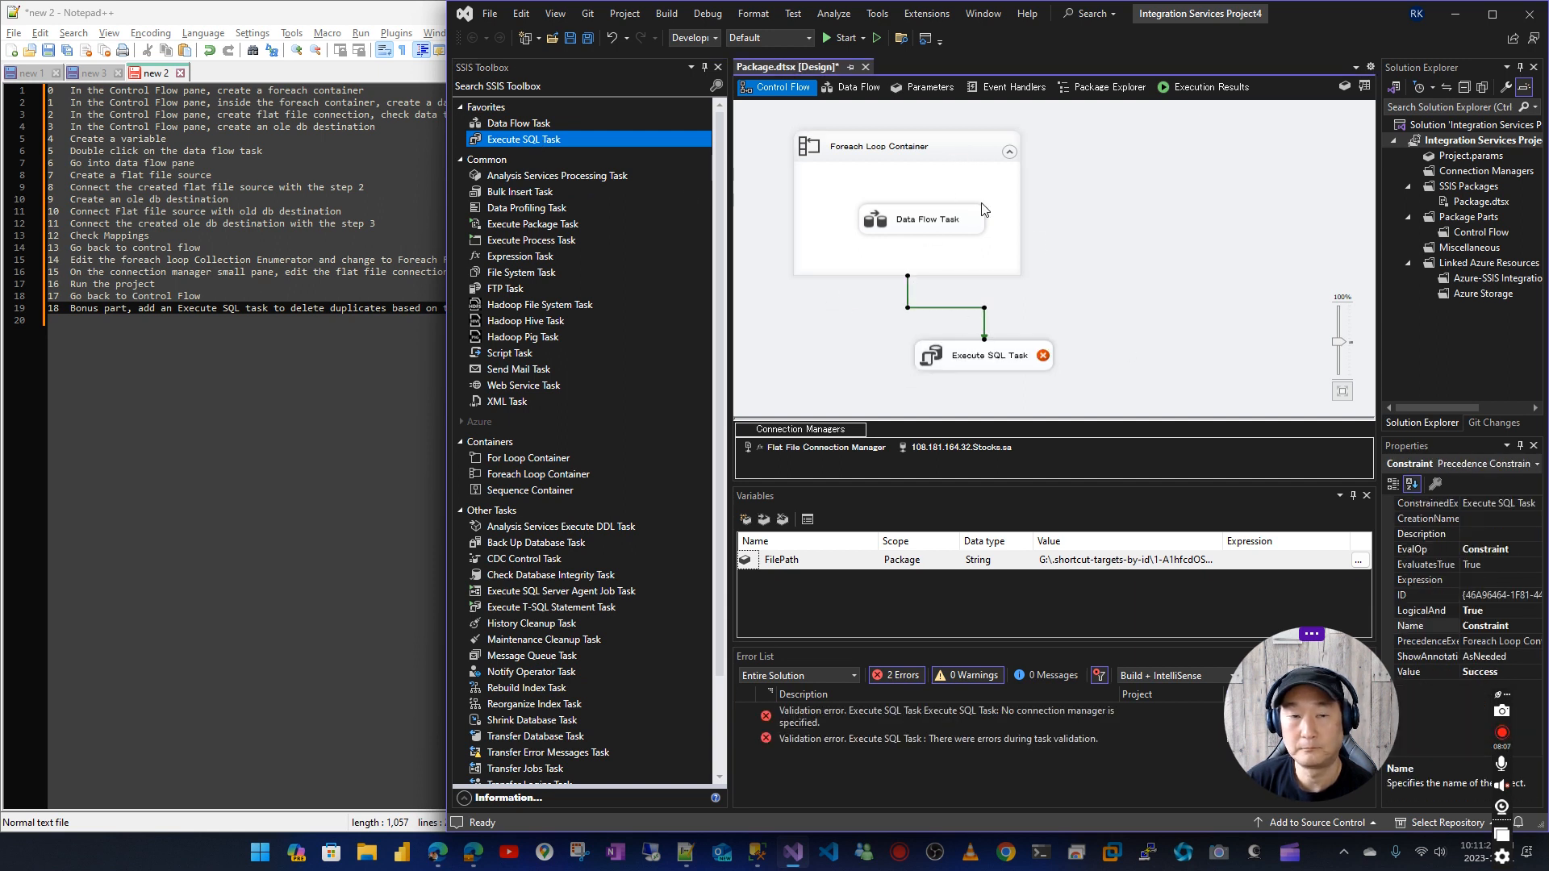
# Copy the duplicate-deleting CTE query from the "new 3" notes, without the final GO, and return to the package
pyautogui.click(32, 73)
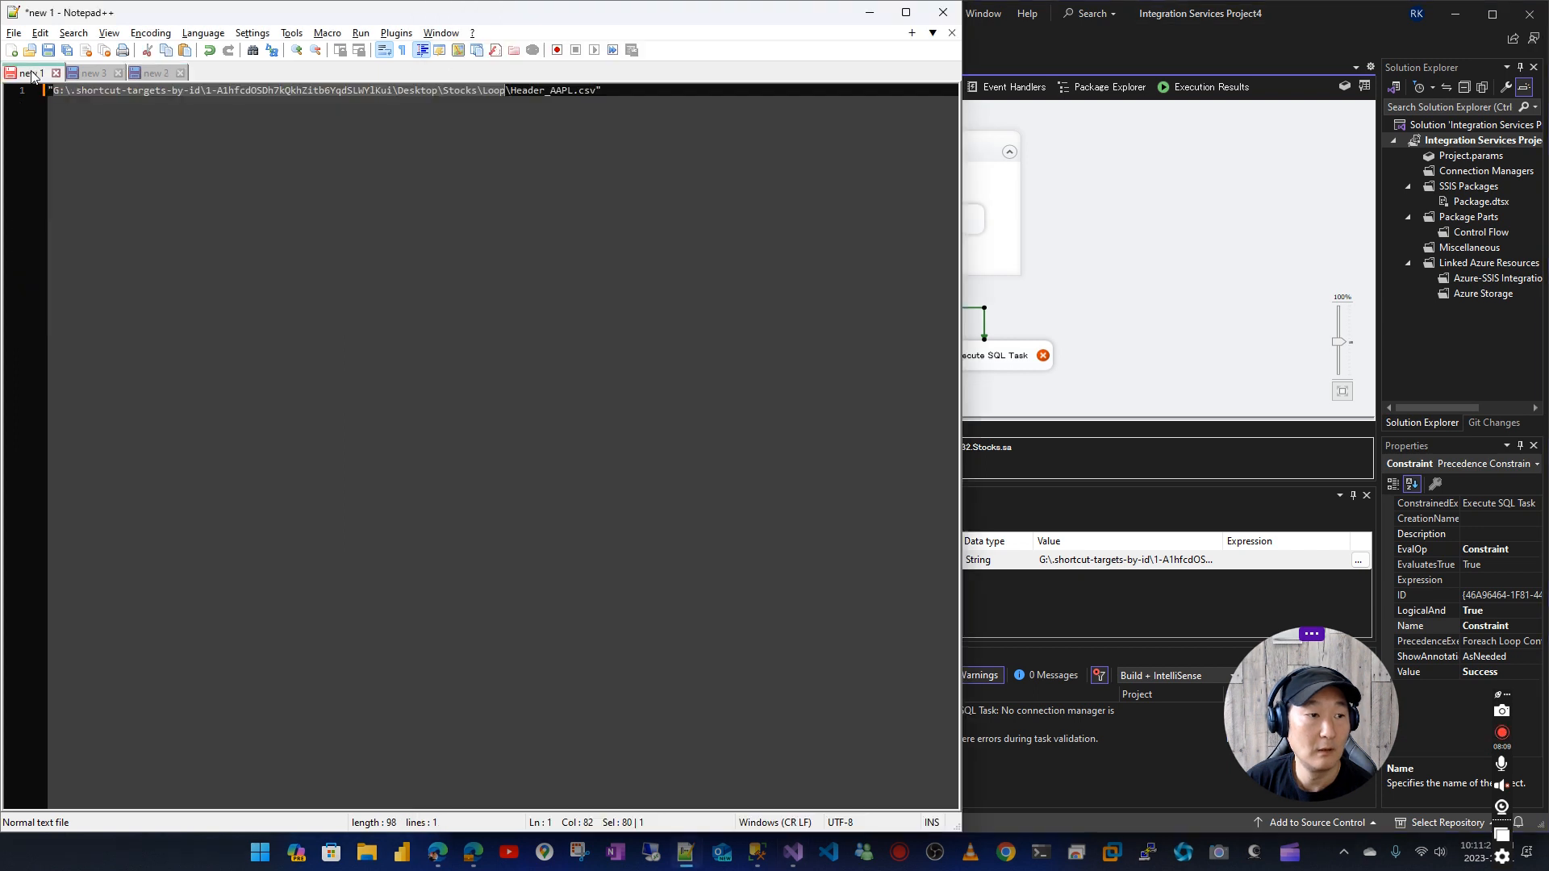
pyautogui.click(93, 74)
pyautogui.moveTo(222, 150); pyautogui.dragTo(47, 90)
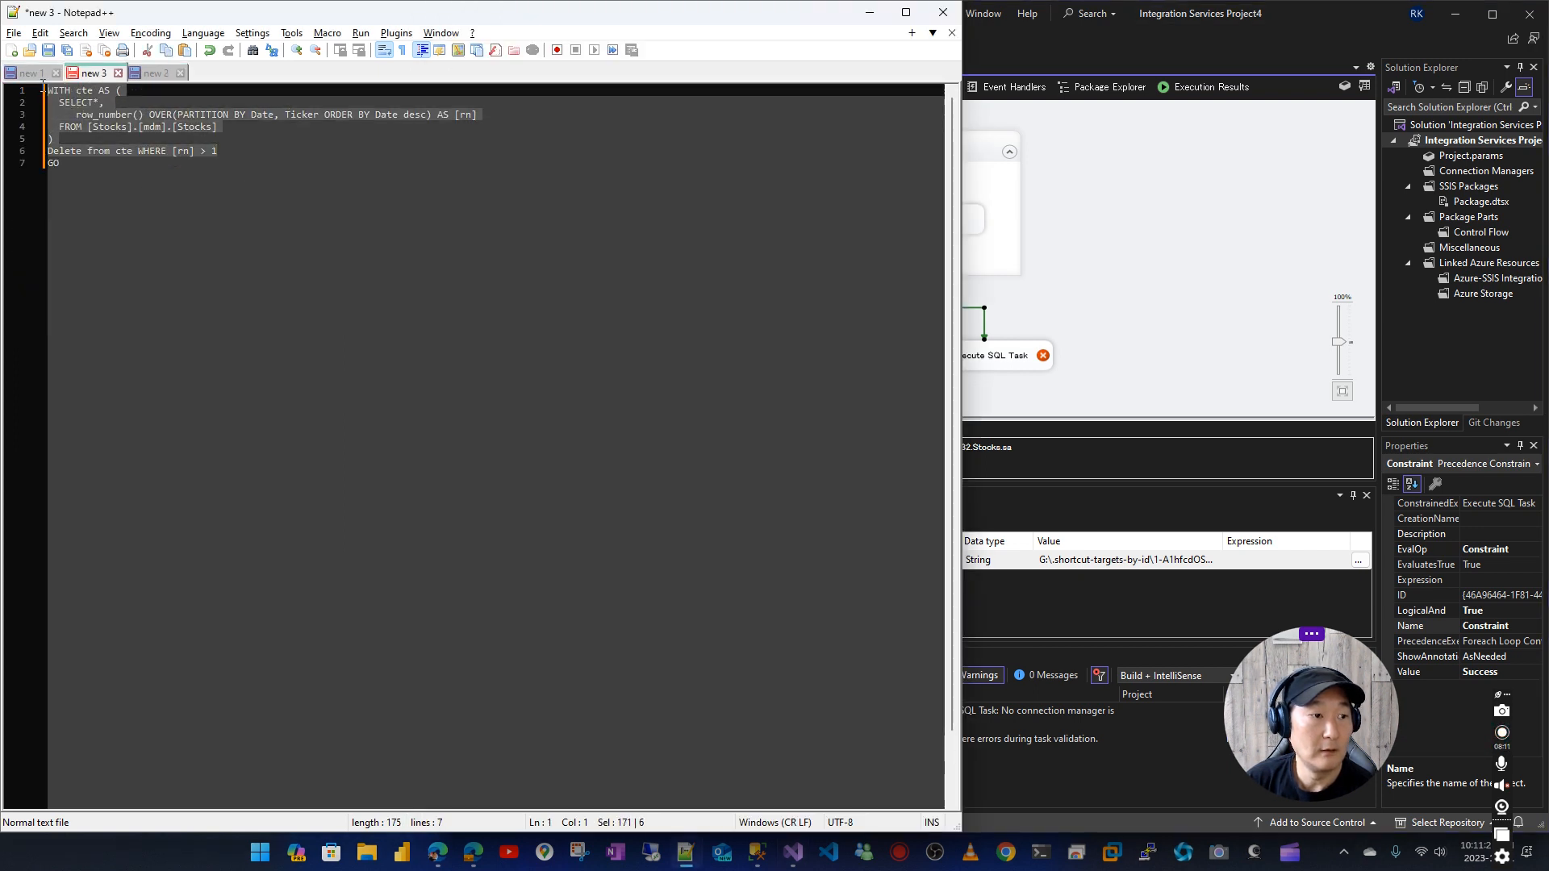
pyautogui.rightClick(66, 100)
pyautogui.click(100, 128)
pyautogui.click(1164, 278)
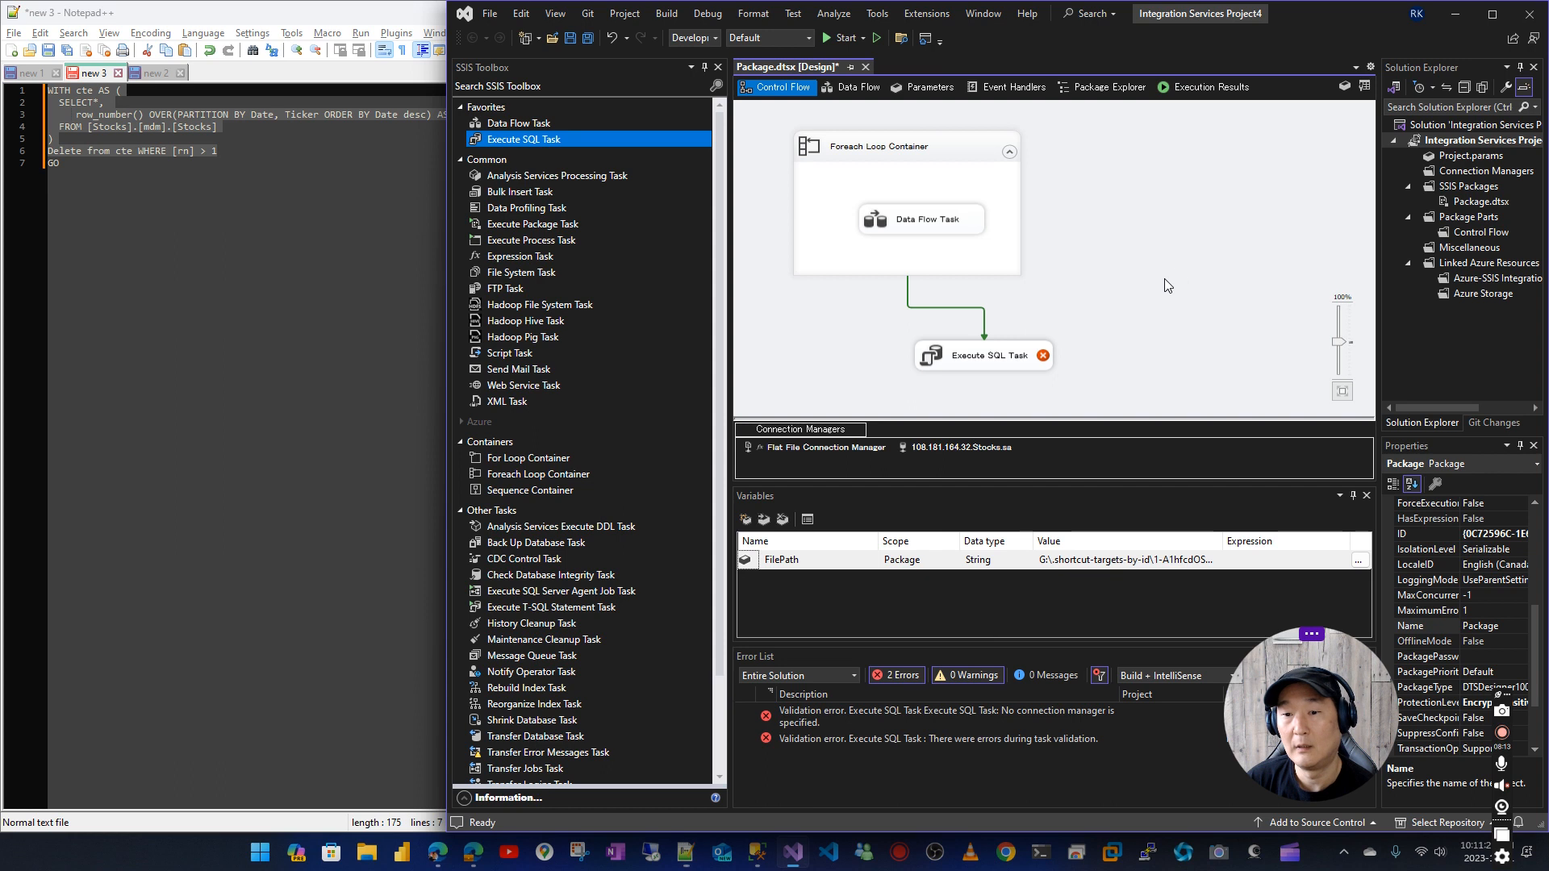
# Open the Execute SQL Task for editing and set its connection to 108.181.164.32.Stocks.sa
pyautogui.click(998, 360)
pyautogui.doubleClick(998, 359)
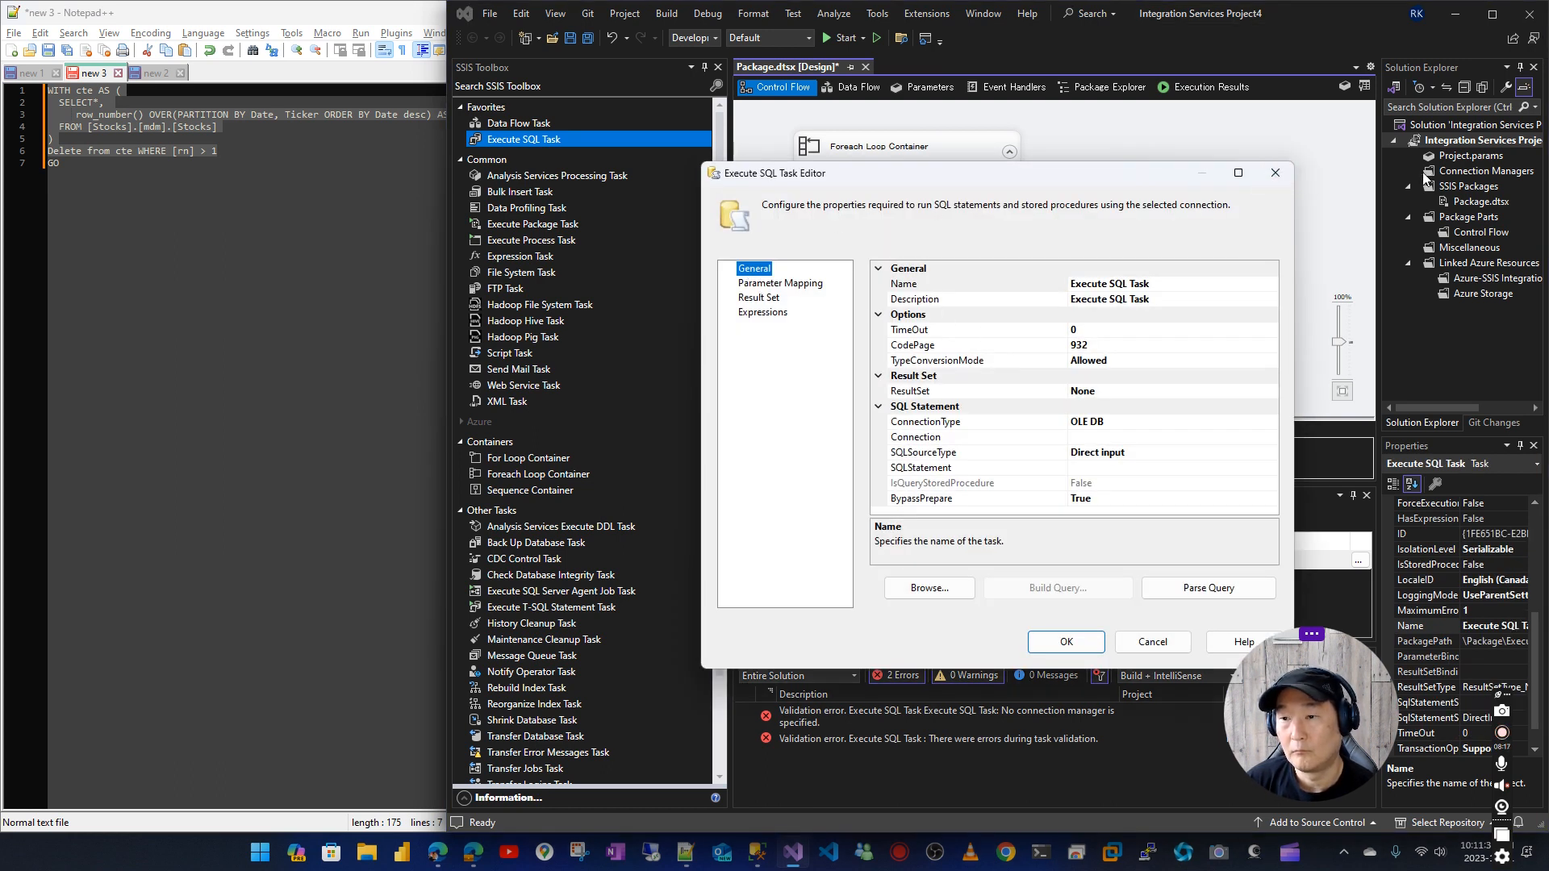
pyautogui.click(1276, 170)
pyautogui.doubleClick(958, 363)
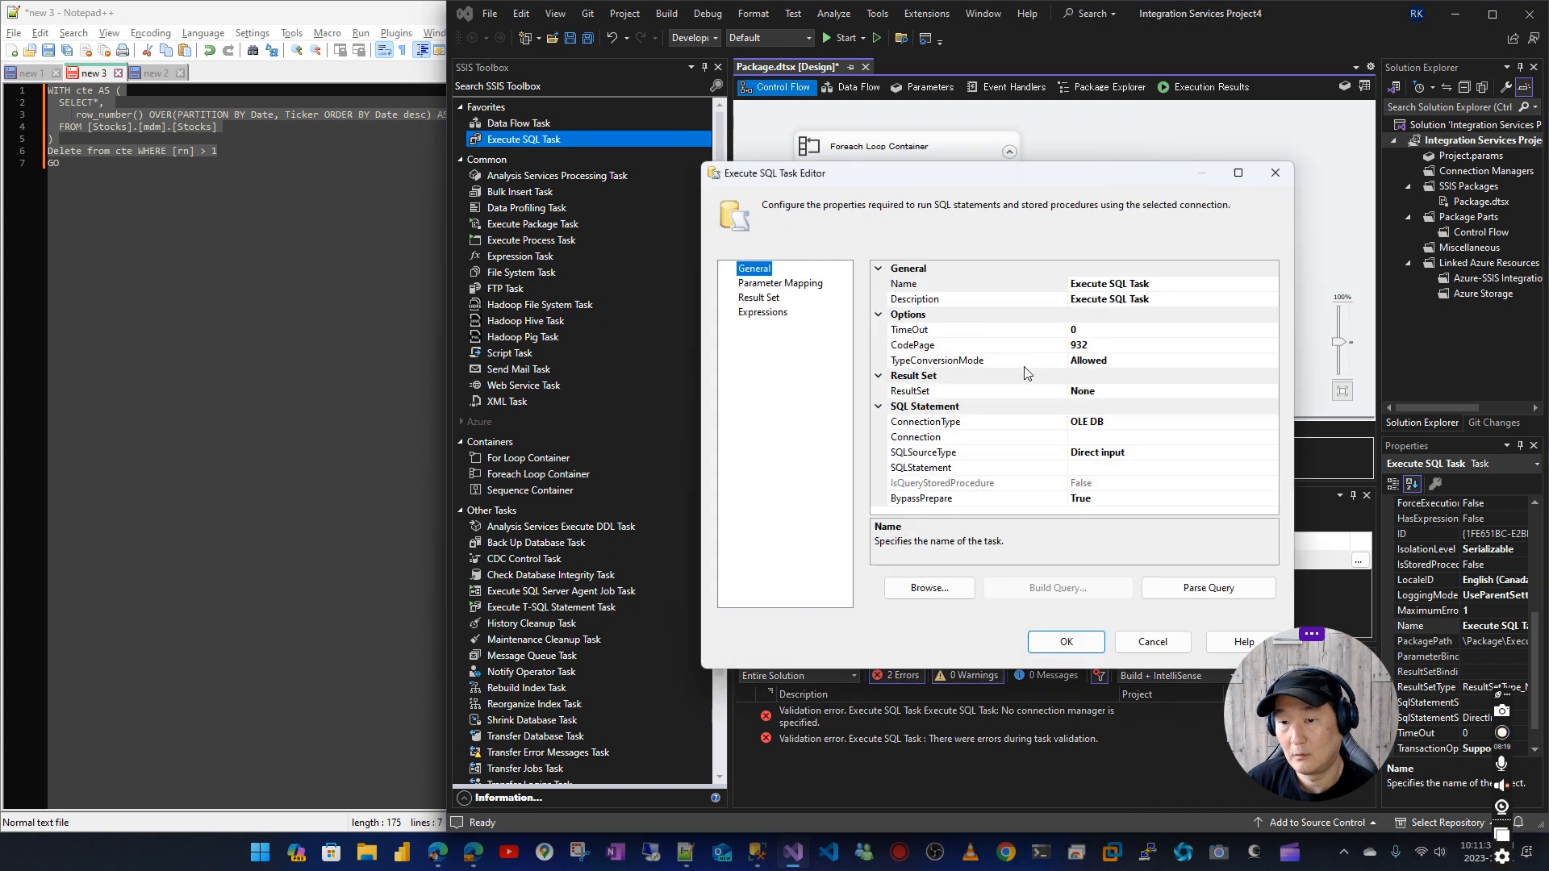
pyautogui.click(1145, 439)
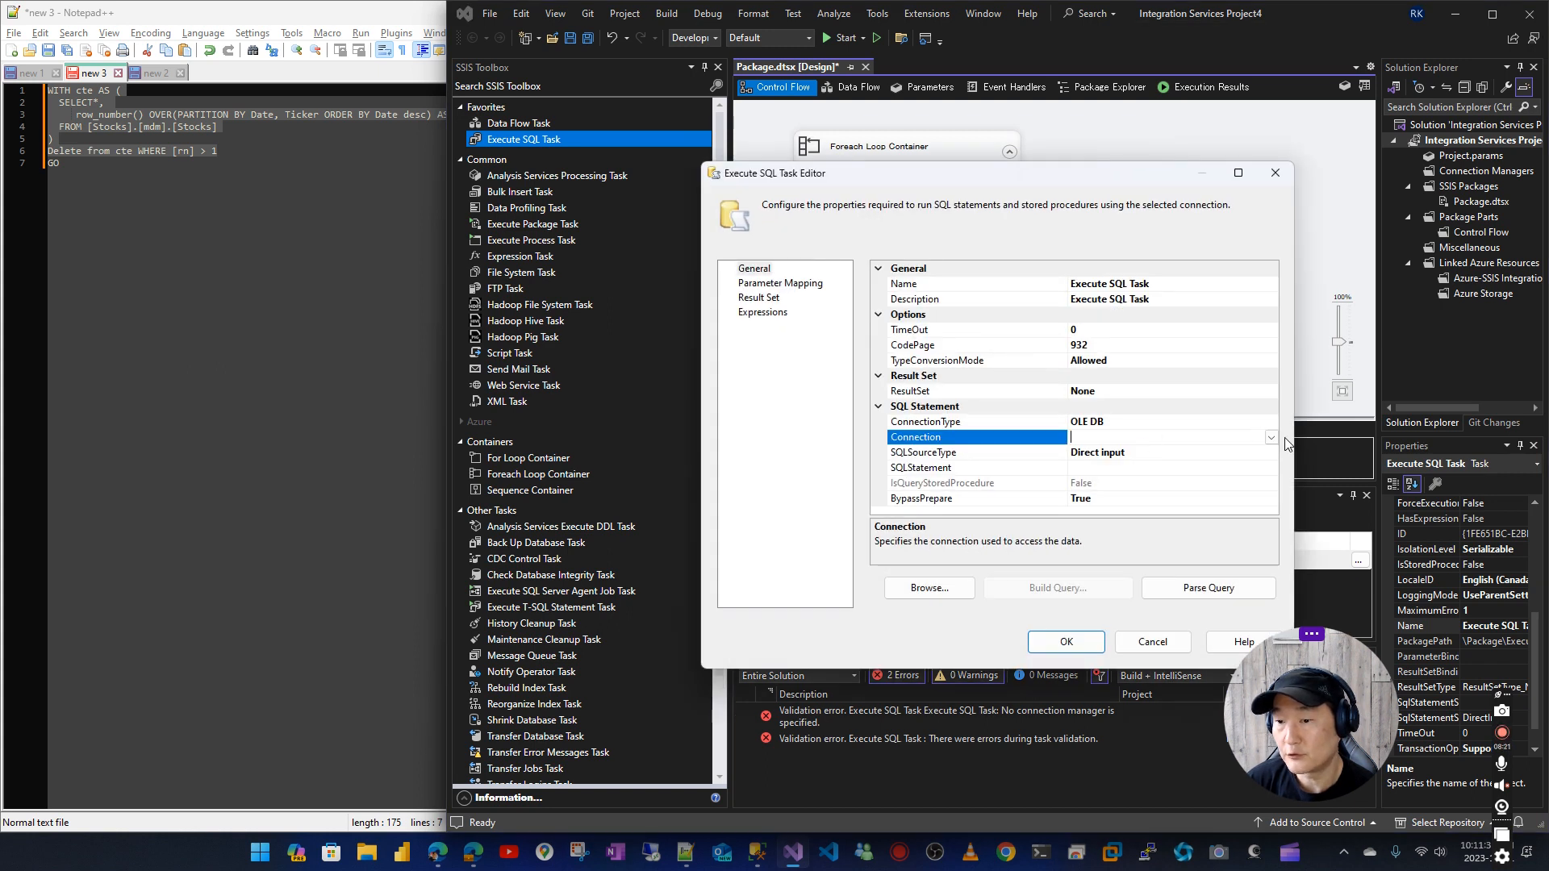
pyautogui.click(1271, 437)
pyautogui.click(1113, 468)
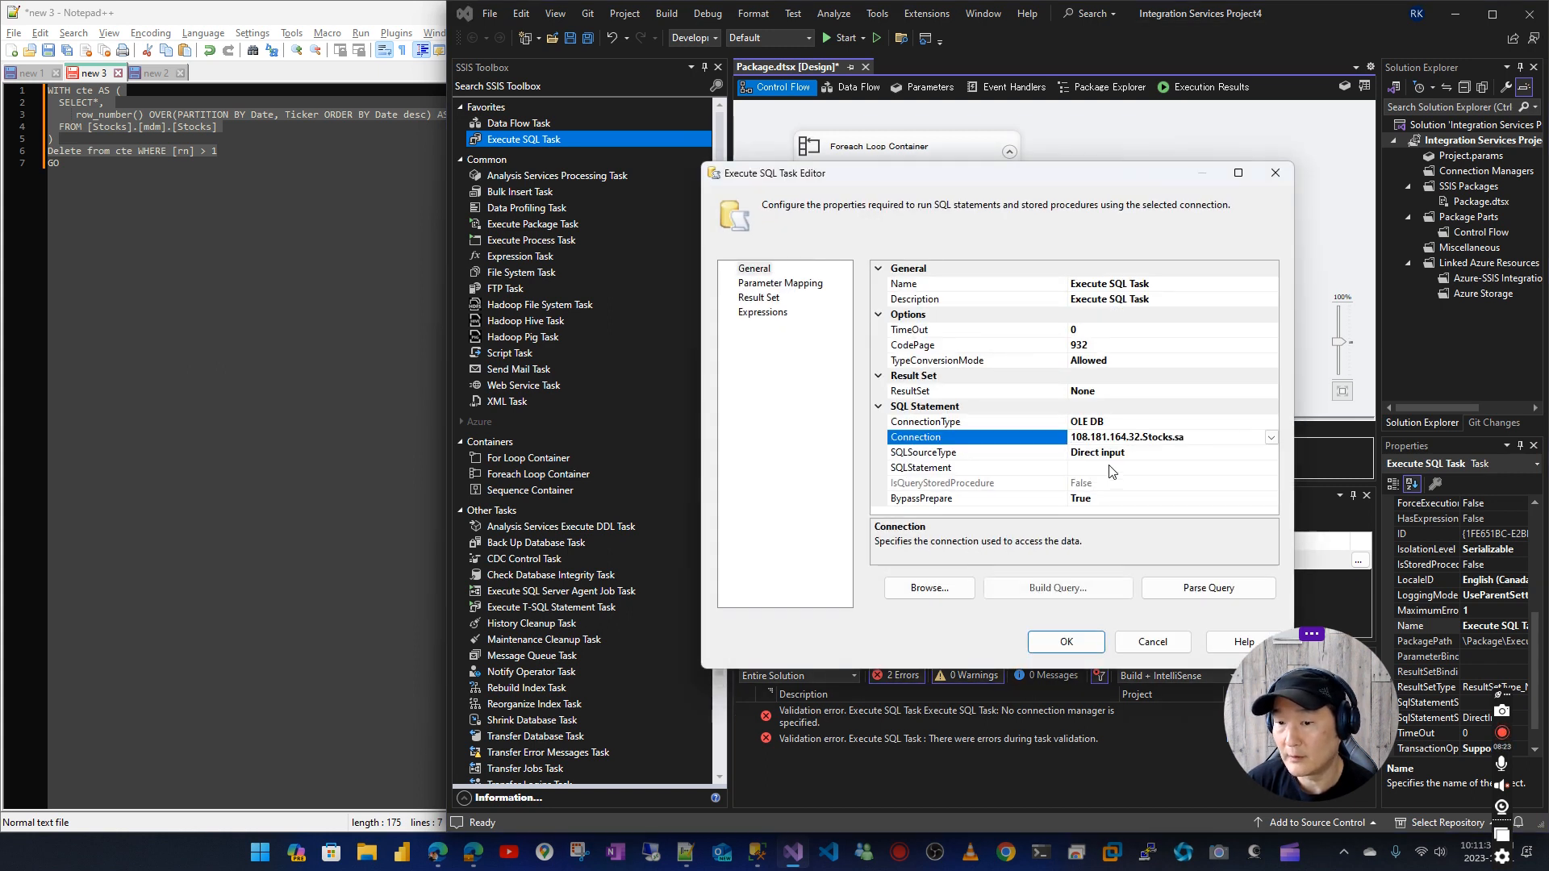
# Paste the copied duplicate-deleting query as the task's SQLStatement and save the Execute SQL Task settings
pyautogui.click(943, 469)
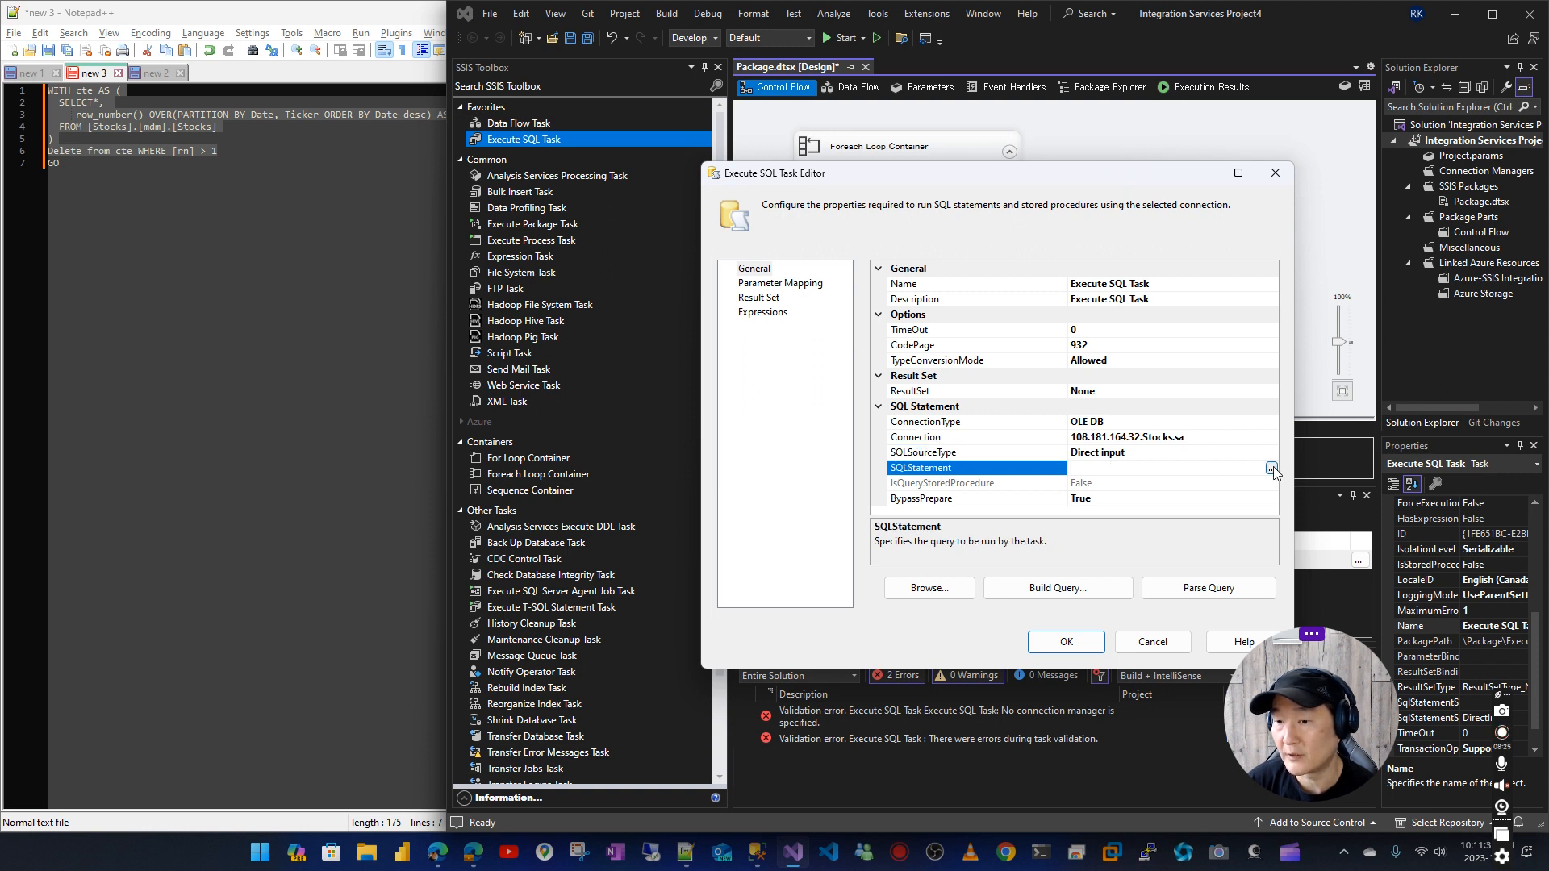
pyautogui.click(1271, 468)
pyautogui.hotkey('ctrl', 'v')
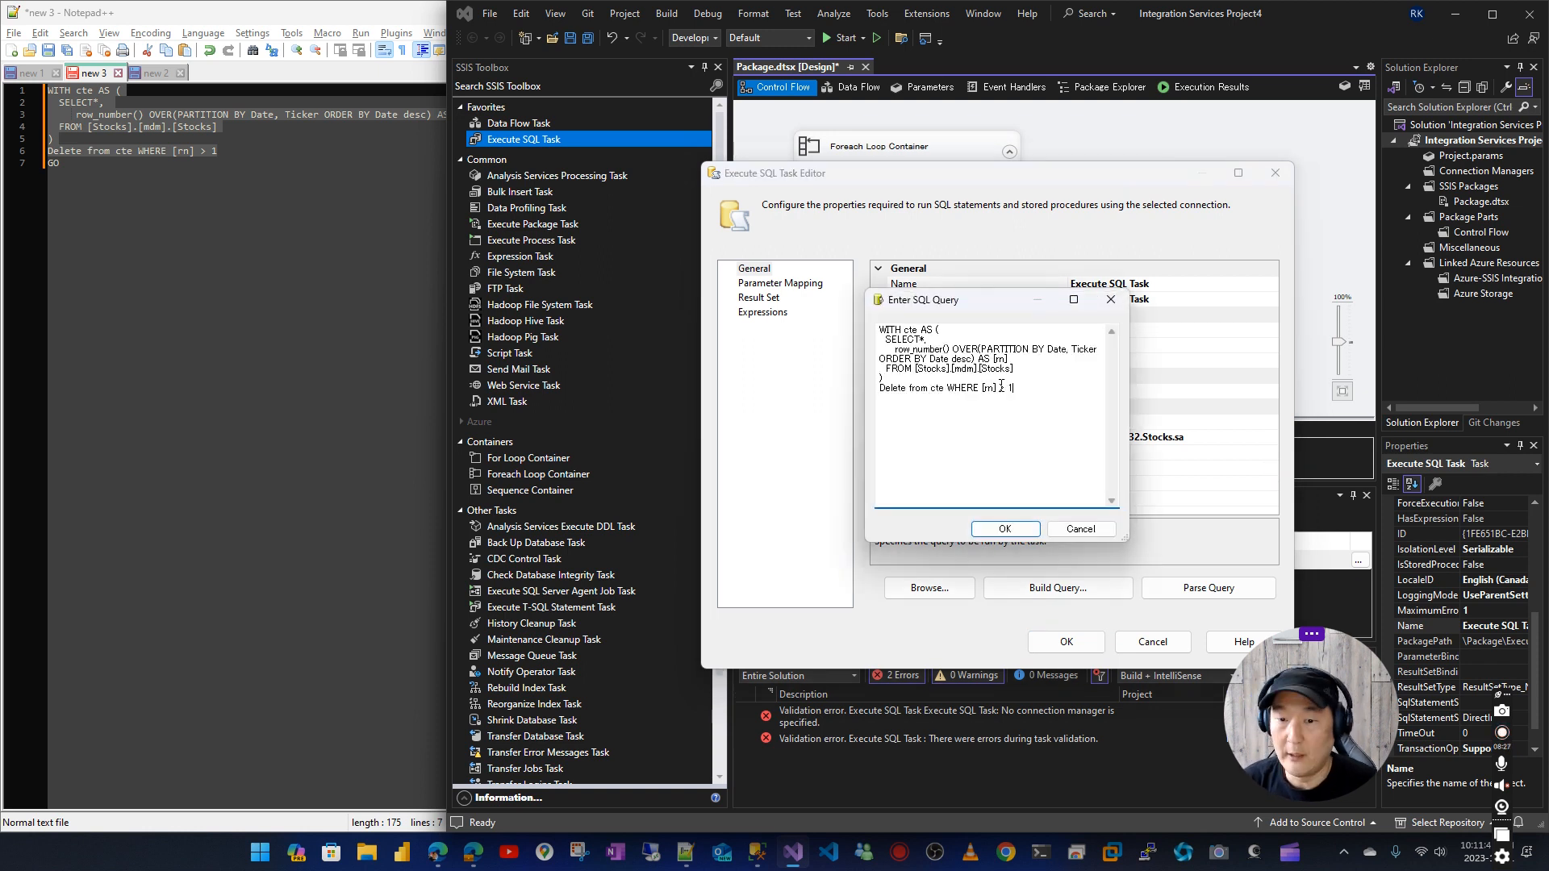
pyautogui.click(1004, 528)
pyautogui.click(1066, 642)
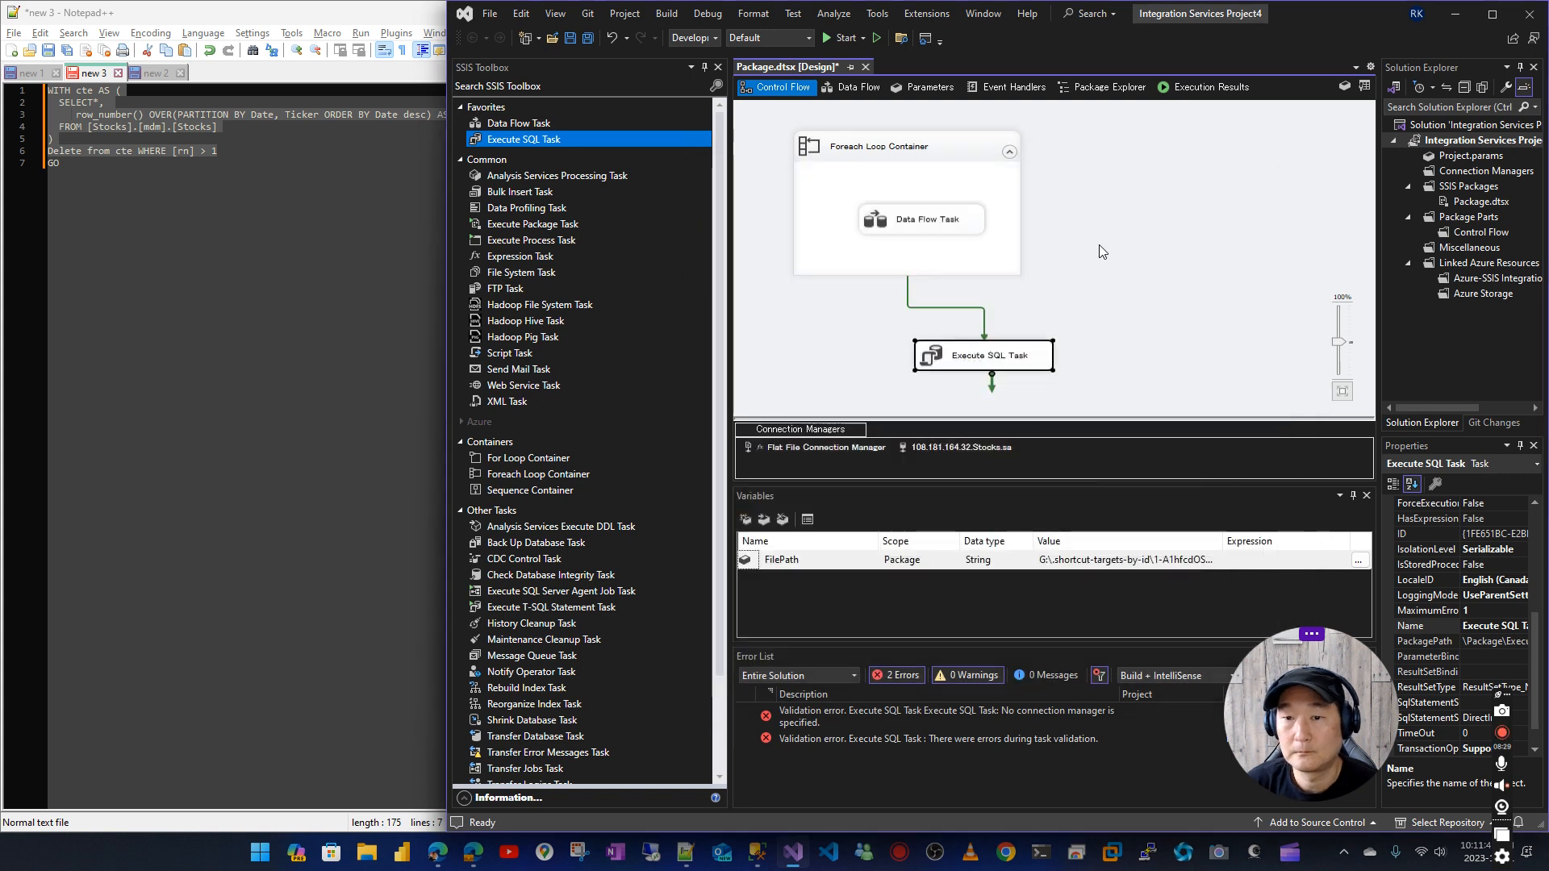
# Minimize the Notepad++ notes and bring up SQL Server Management Studio with the per-ticker count query
pyautogui.click(248, 12)
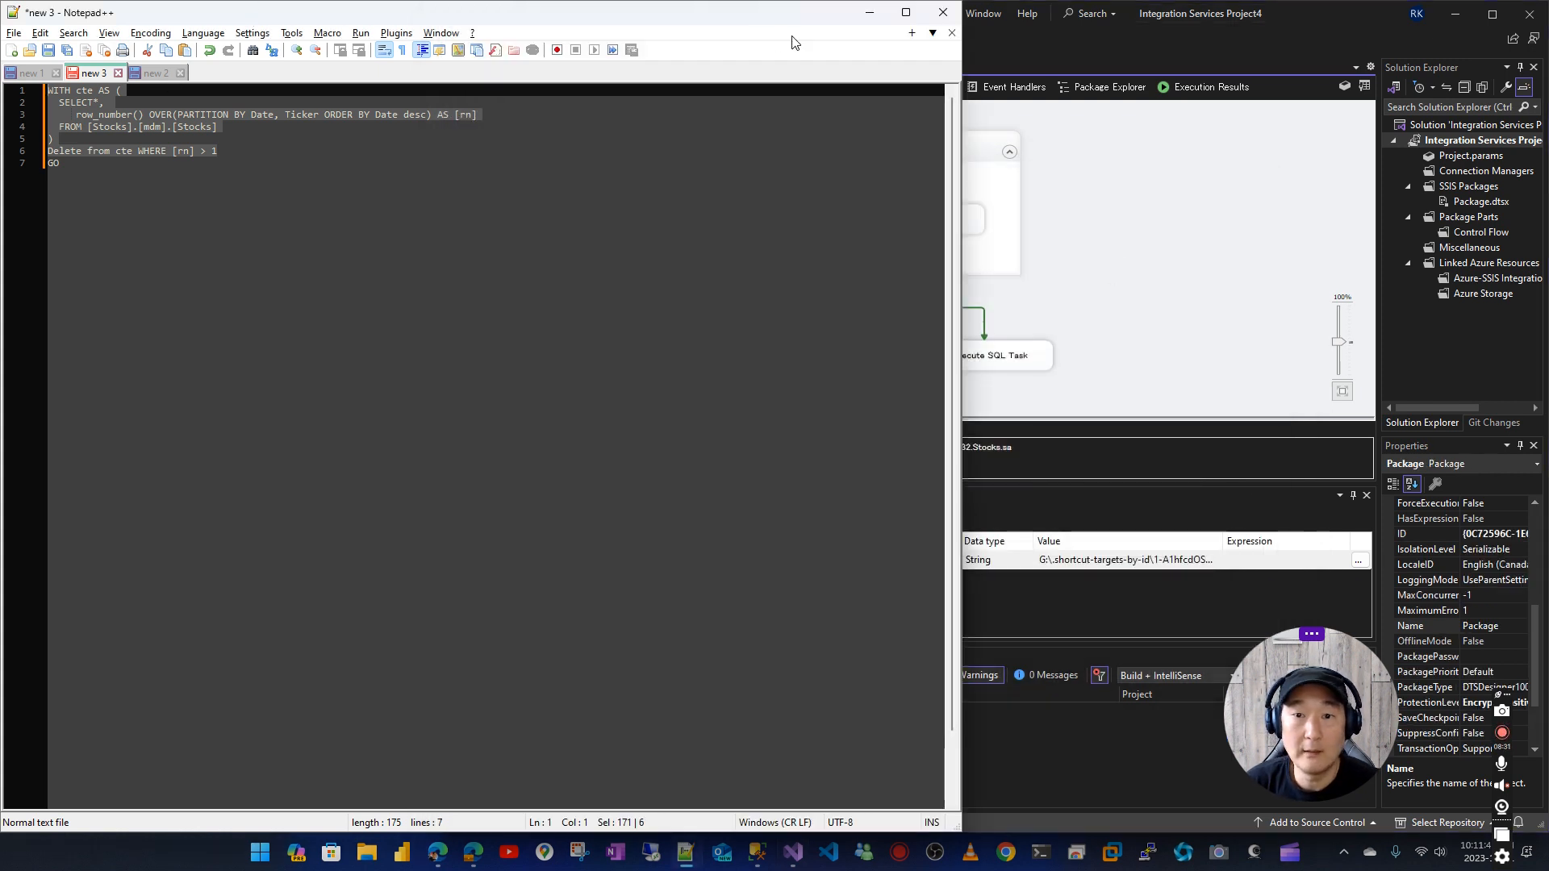
pyautogui.click(869, 13)
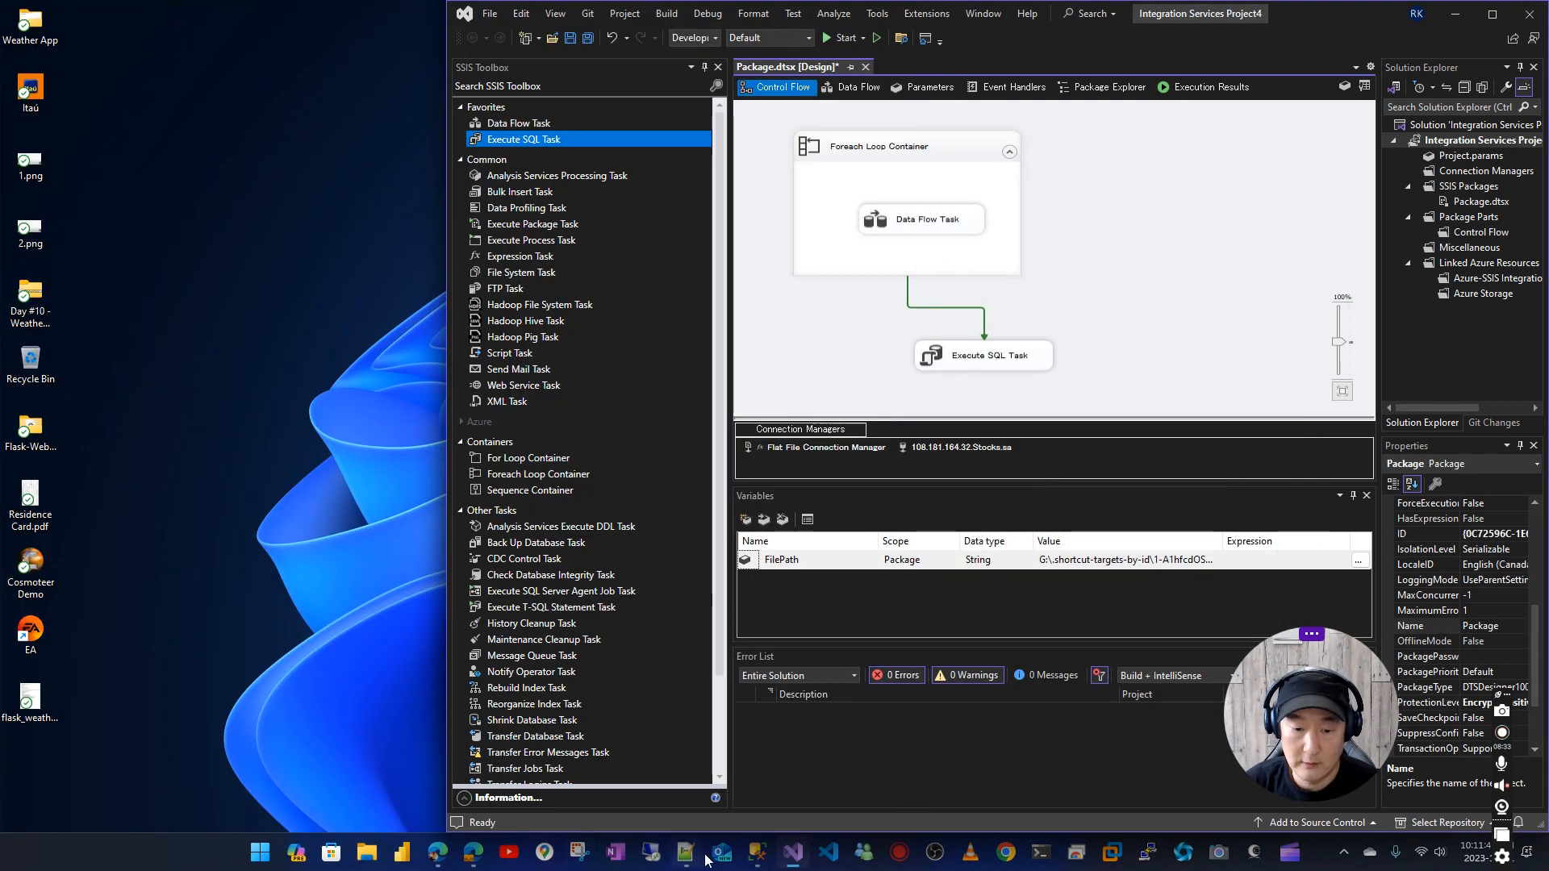
pyautogui.click(756, 855)
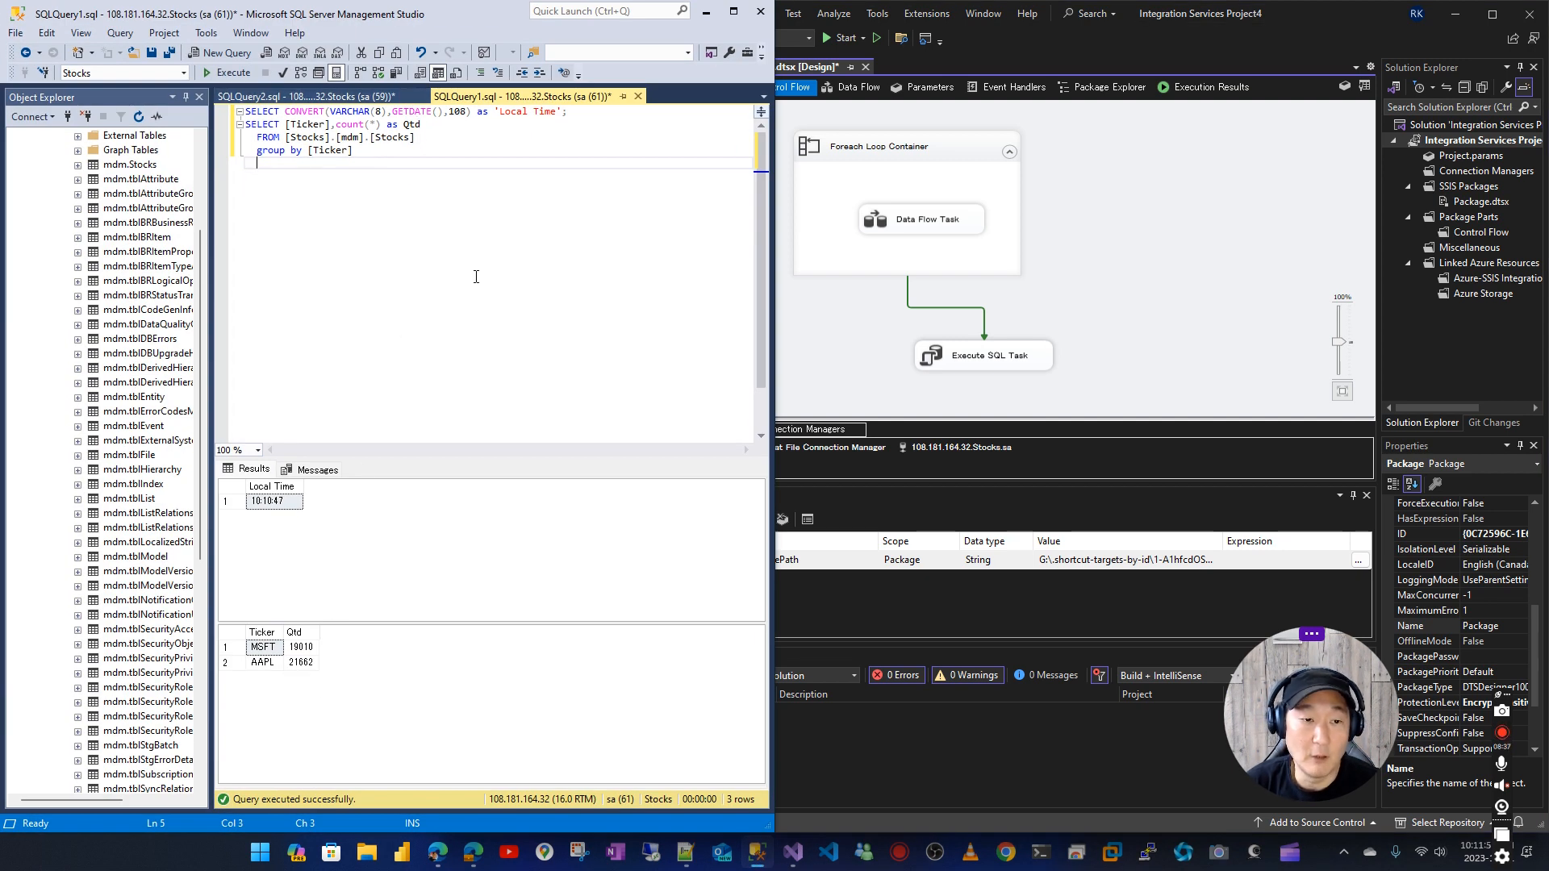
# Switch back to the SSIS package and disable the Execute SQL Task in its control flow
pyautogui.click(982, 316)
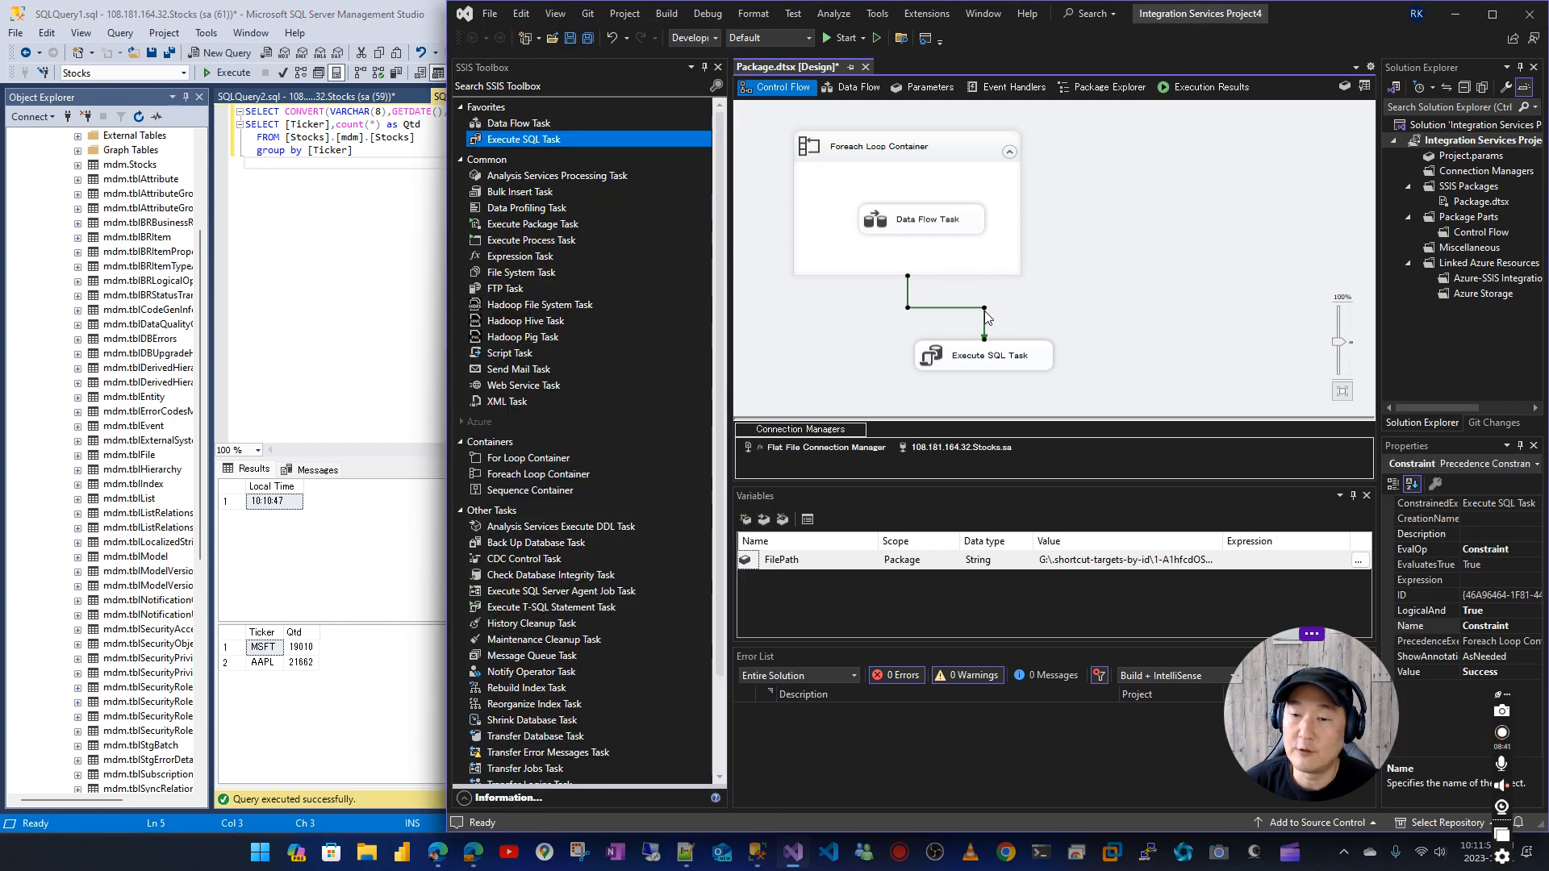
pyautogui.rightClick(984, 311)
pyautogui.click(1018, 351)
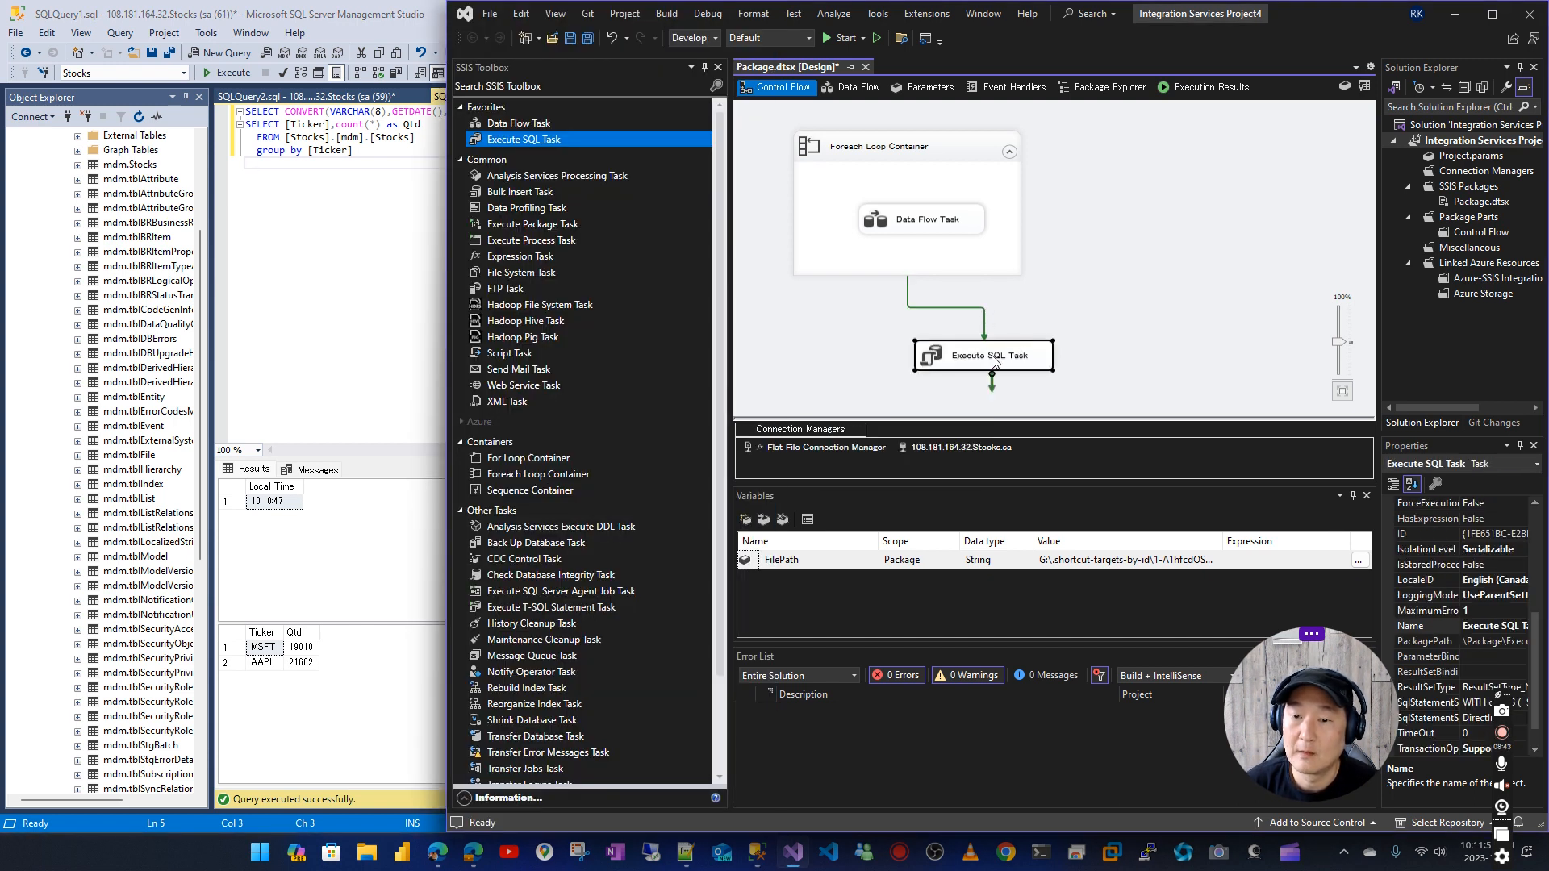
pyautogui.rightClick(985, 357)
pyautogui.click(794, 384)
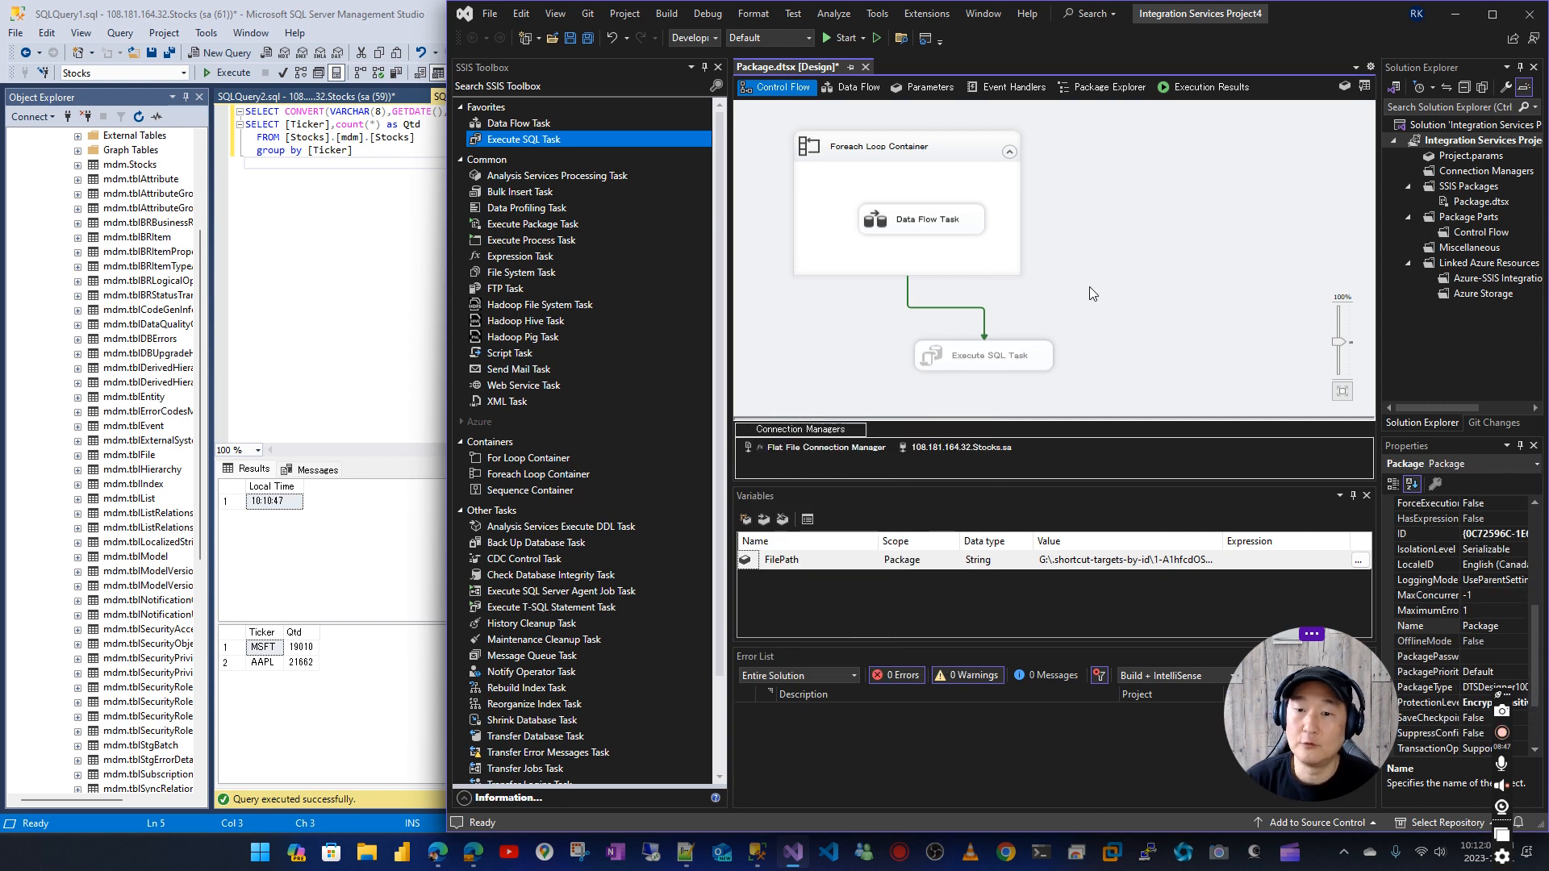
# Run the package without the Execute SQL Task, rerun the per-ticker count query on [mdm].[Stocks], and end debugging
pyautogui.click(839, 37)
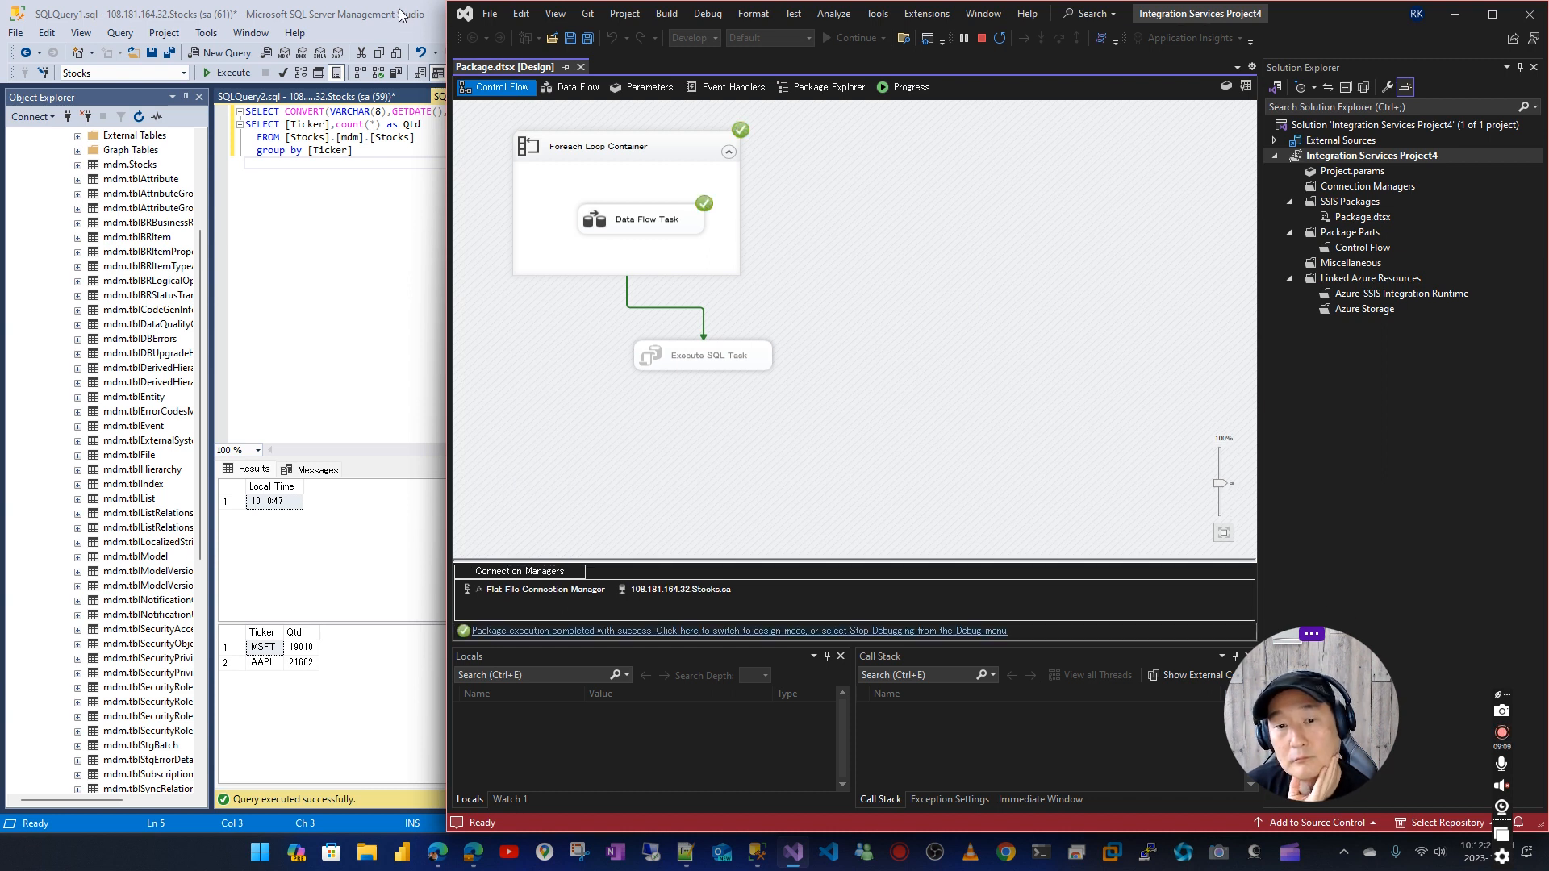
pyautogui.click(354, 20)
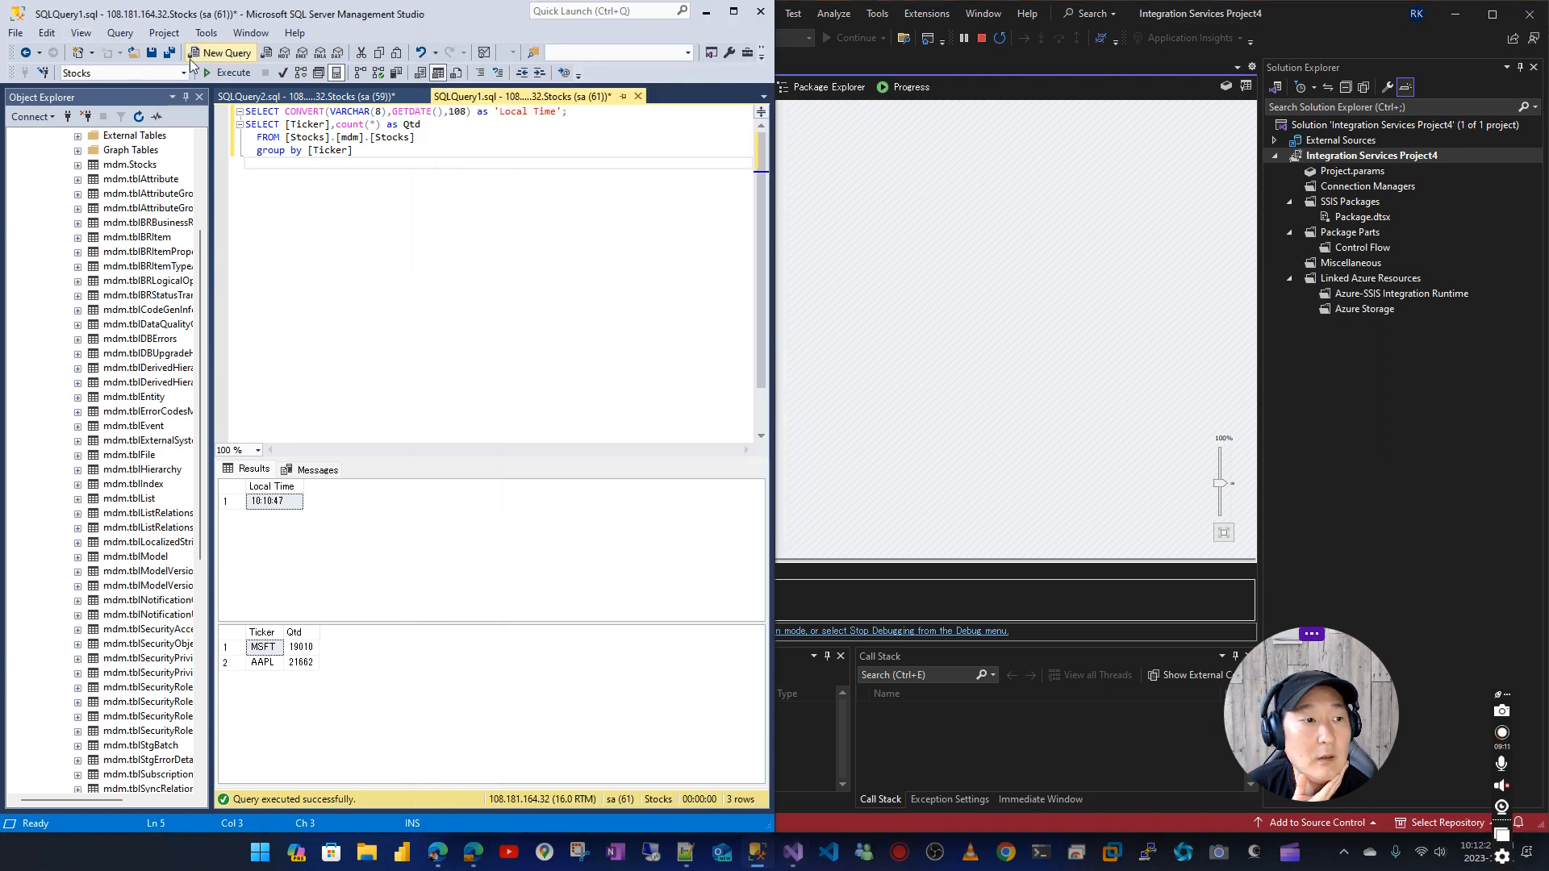
pyautogui.click(227, 73)
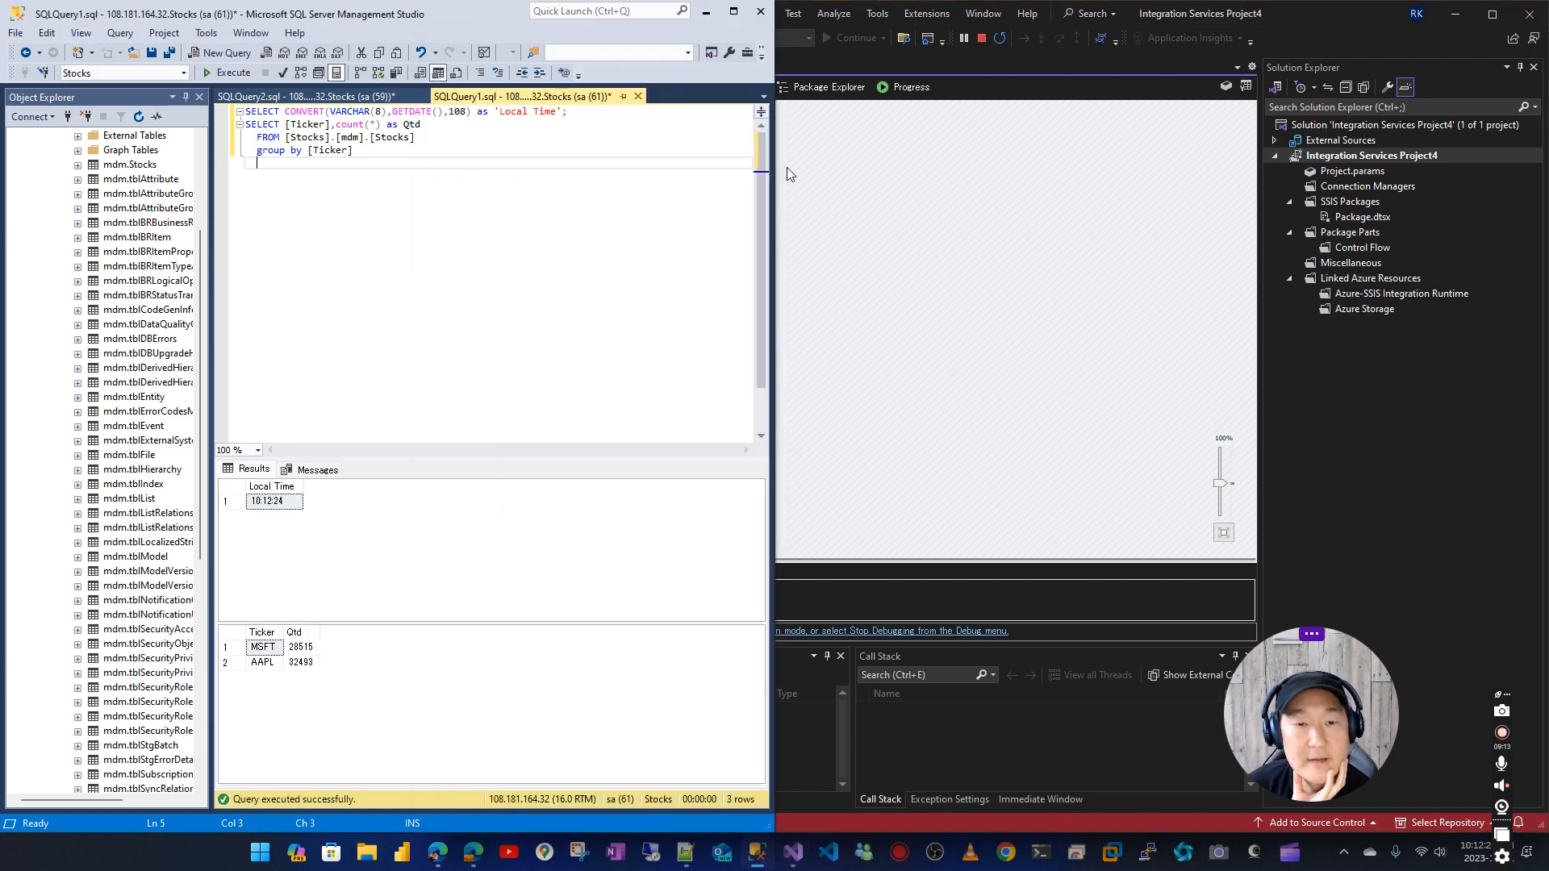
pyautogui.click(981, 38)
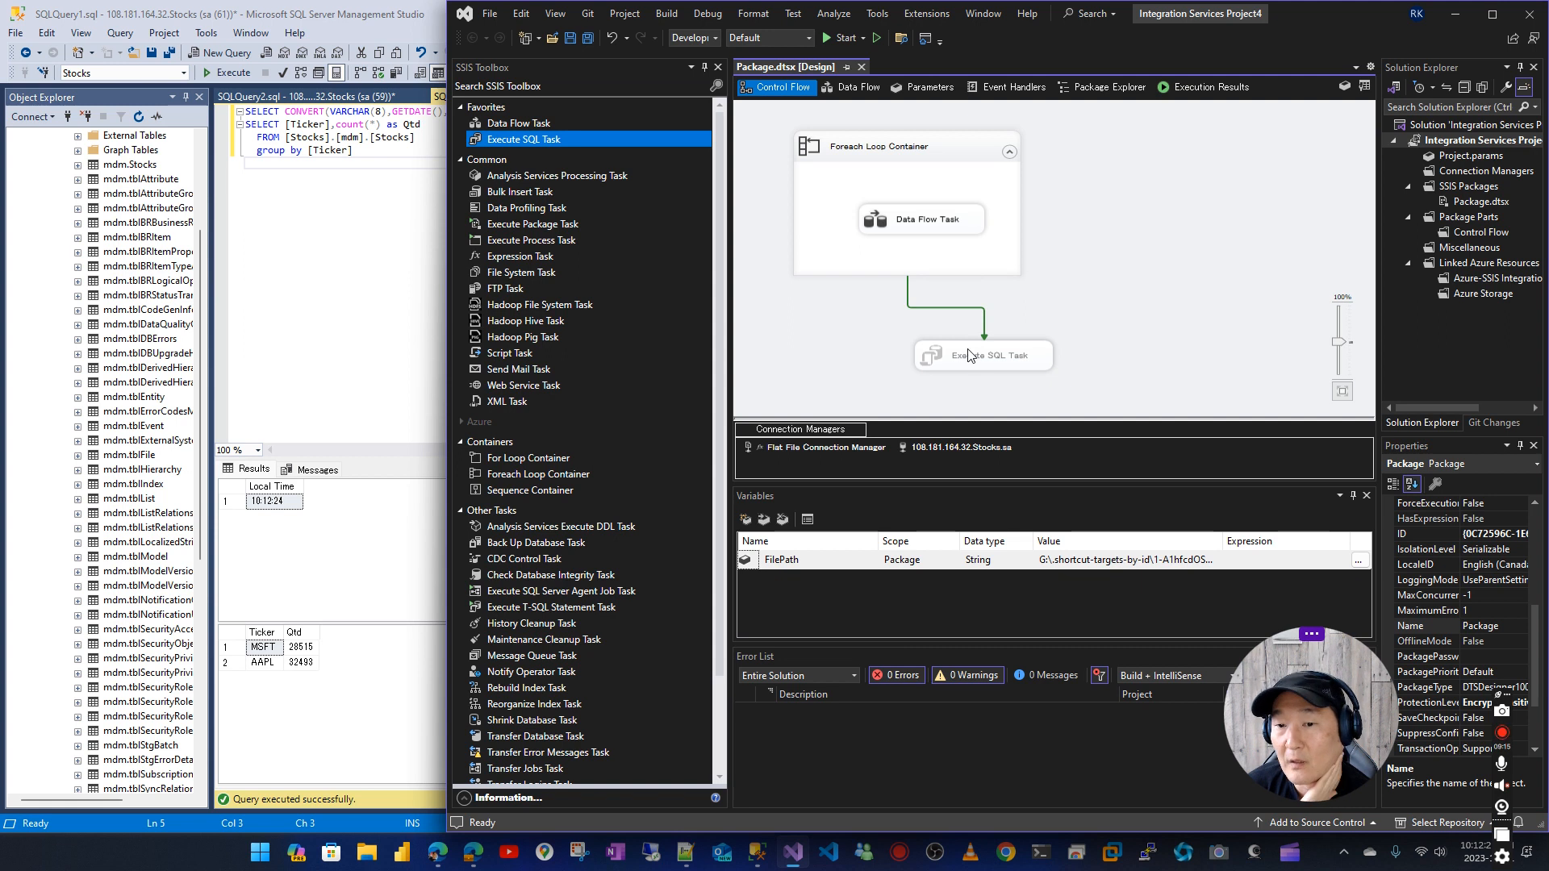
# Enable the Execute SQL Task again in the package's control flow
pyautogui.click(970, 355)
pyautogui.rightClick(971, 356)
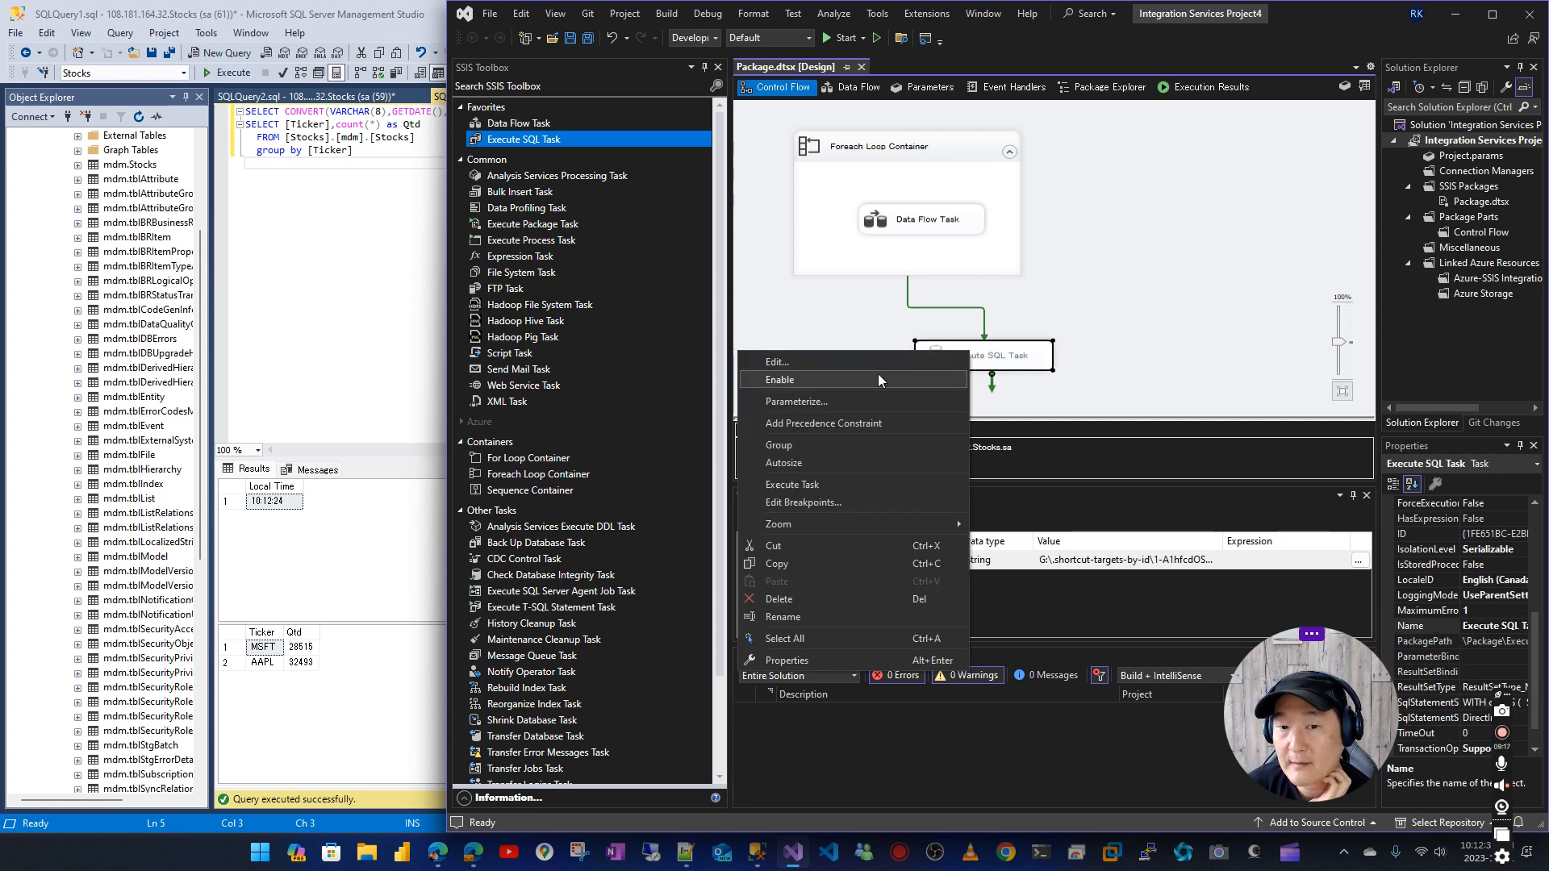
pyautogui.click(878, 378)
pyautogui.click(1102, 276)
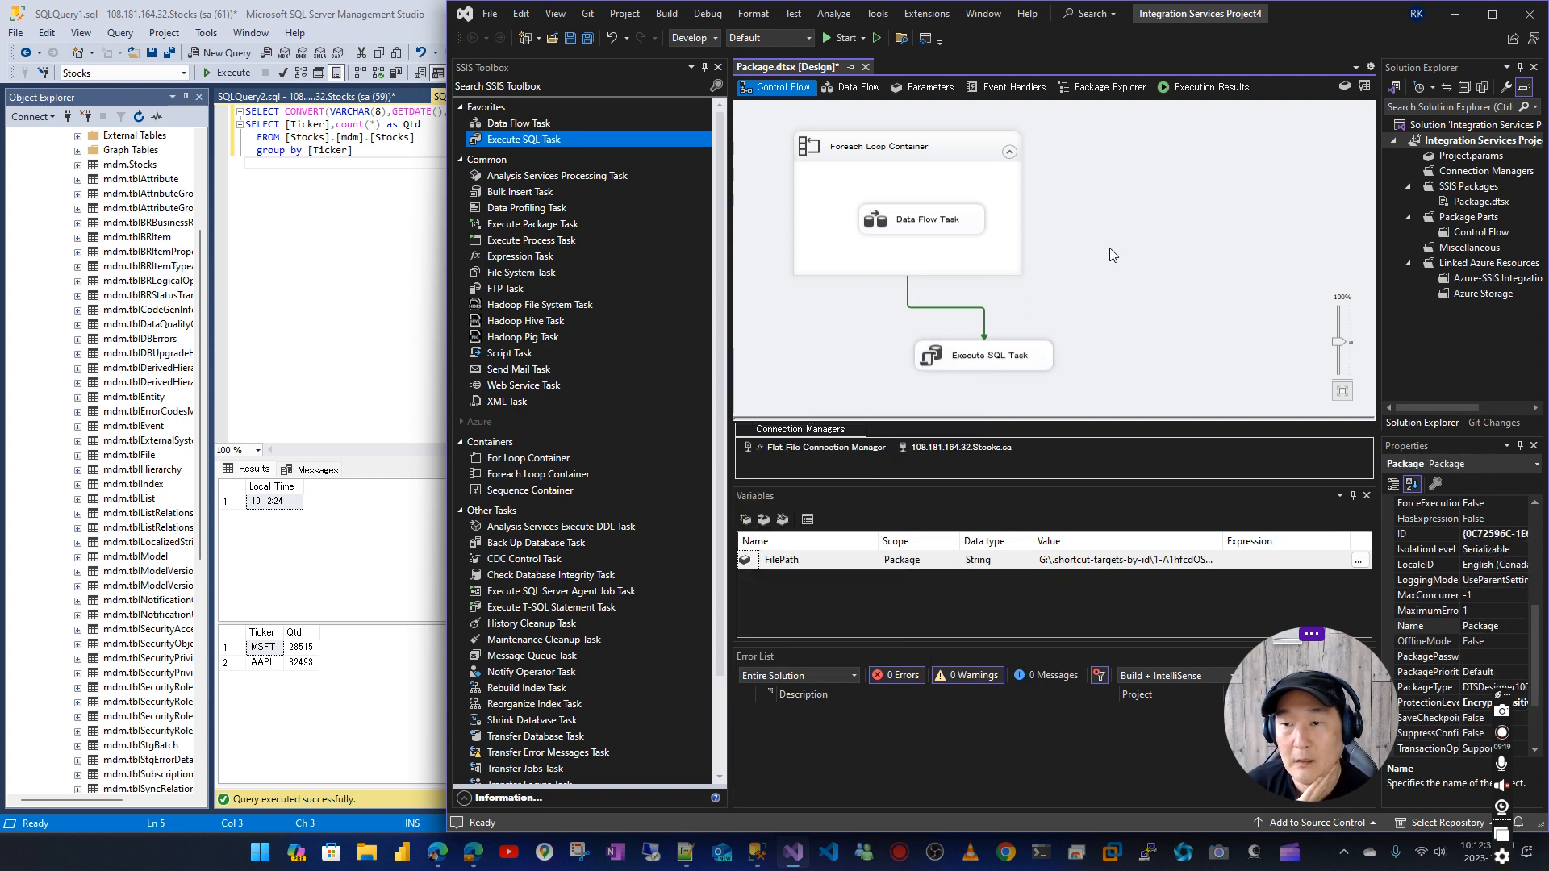
pyautogui.click(347, 666)
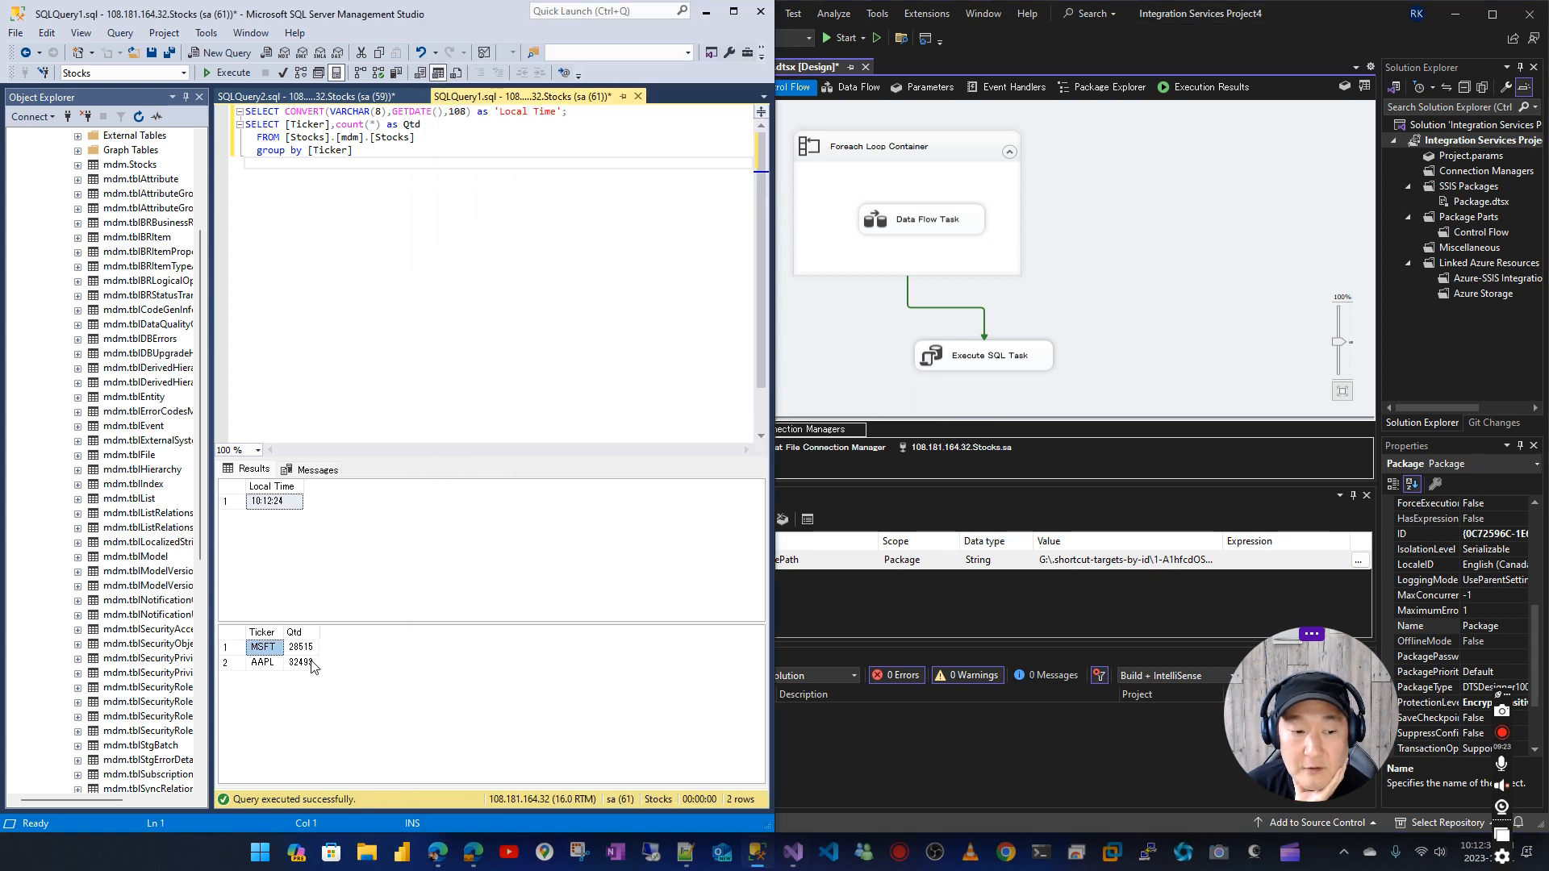
pyautogui.click(1162, 193)
pyautogui.click(358, 661)
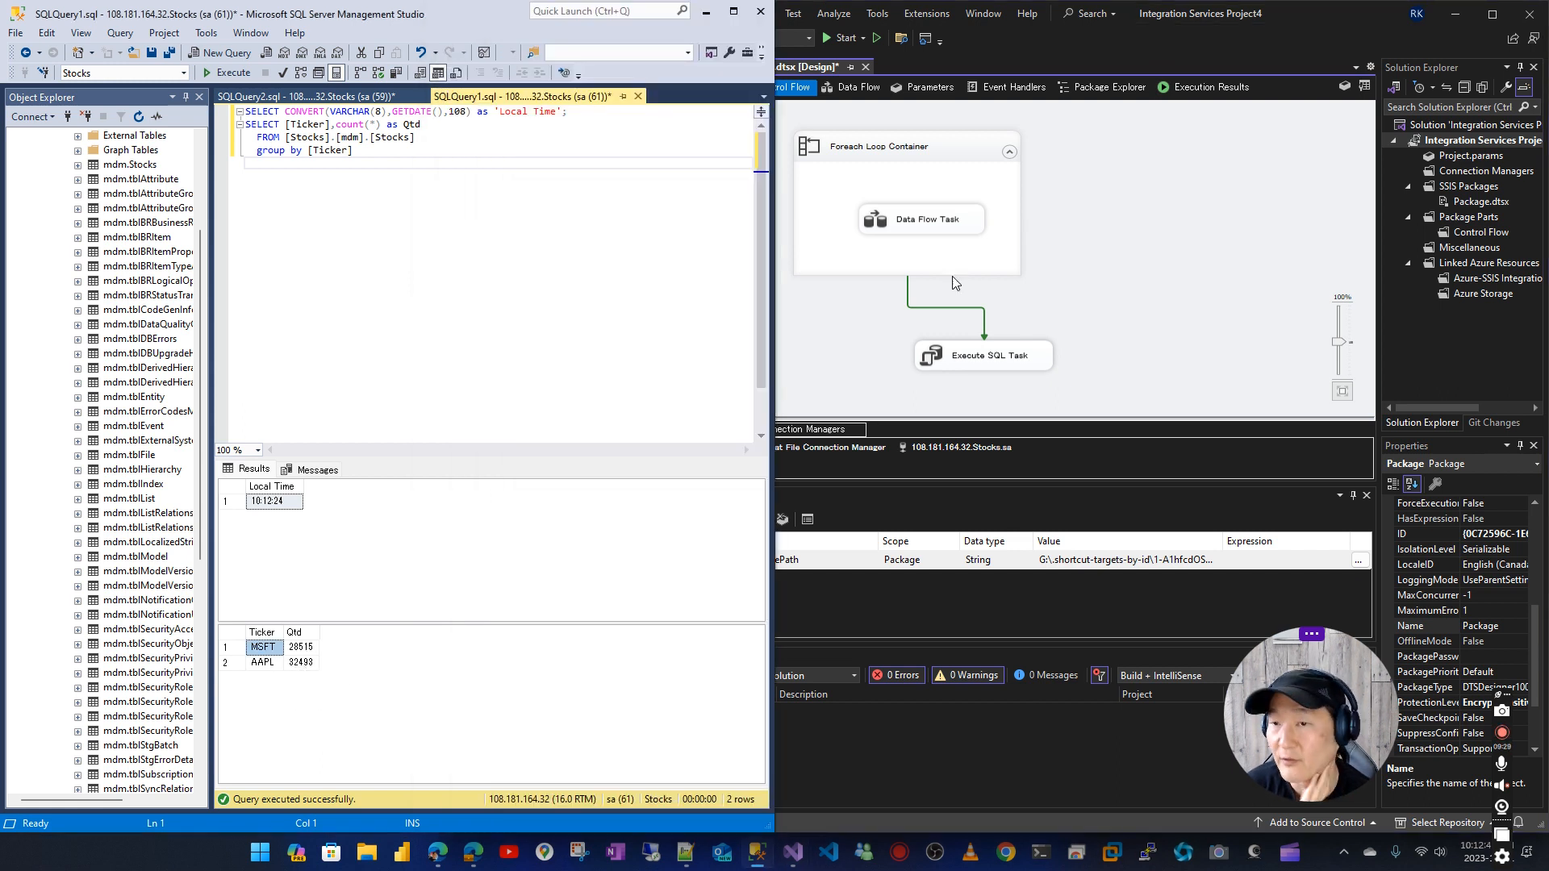
pyautogui.click(1169, 181)
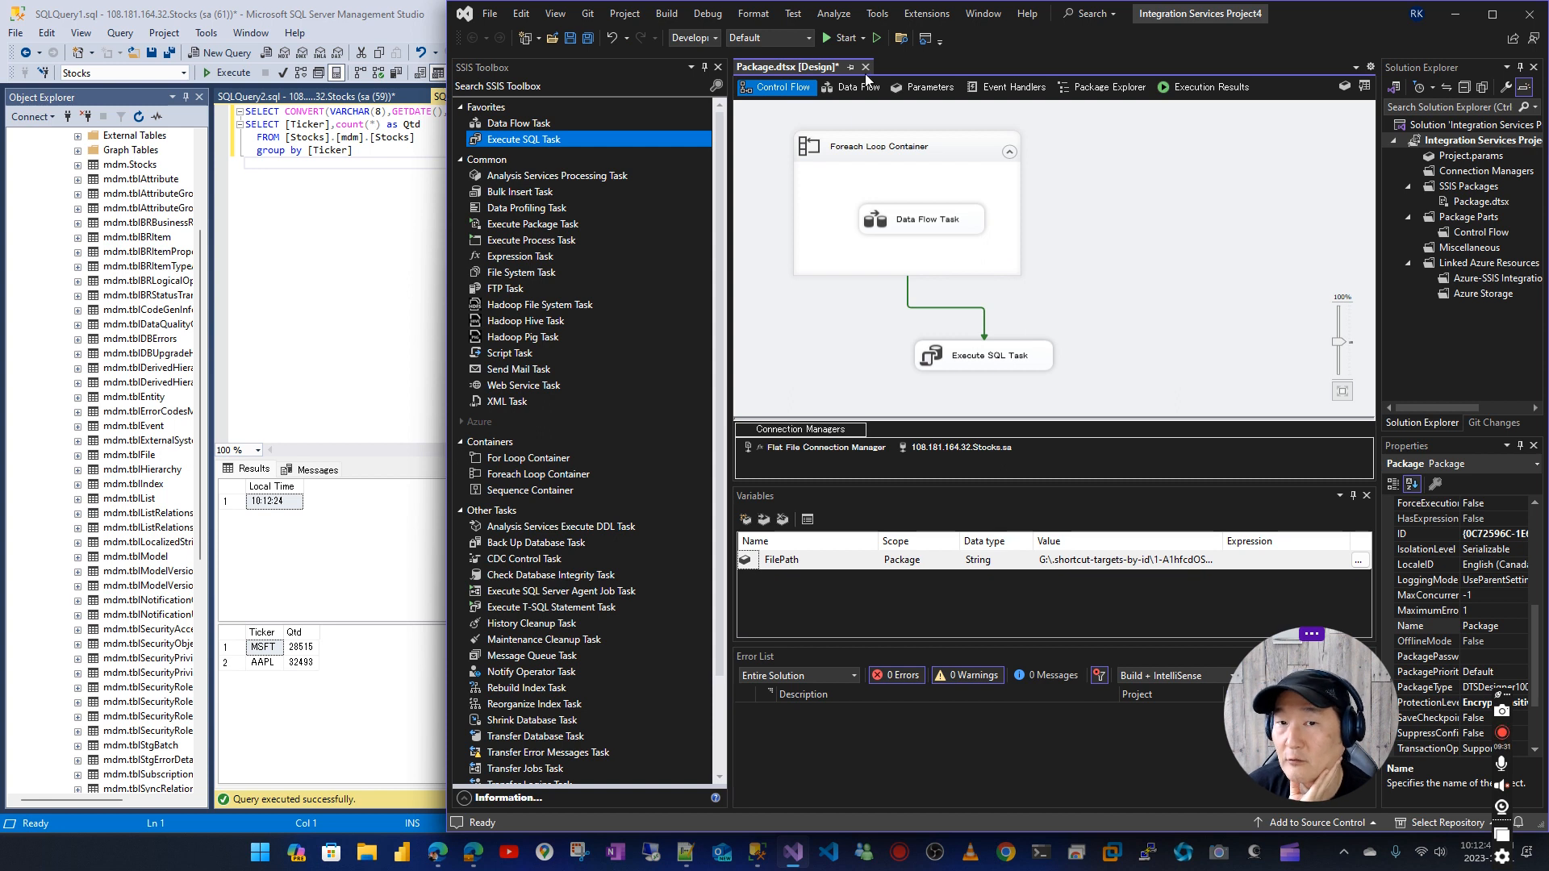
# Run the package with the Execute SQL Task included, end debugging, and rerun the per-ticker count query on [mdm].[Stocks]
pyautogui.click(838, 42)
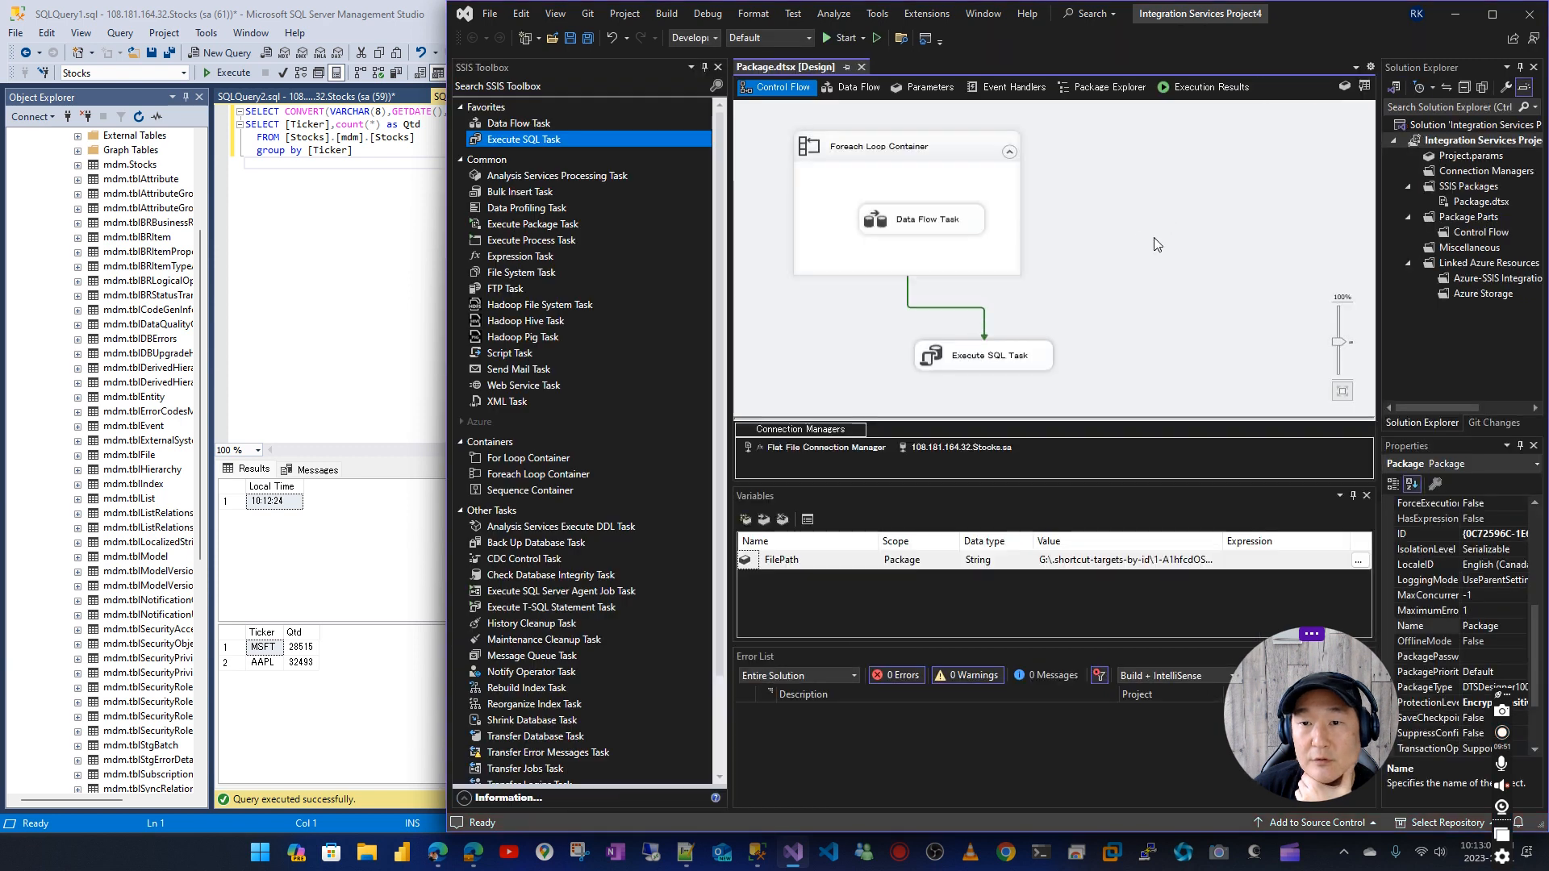
pyautogui.click(981, 38)
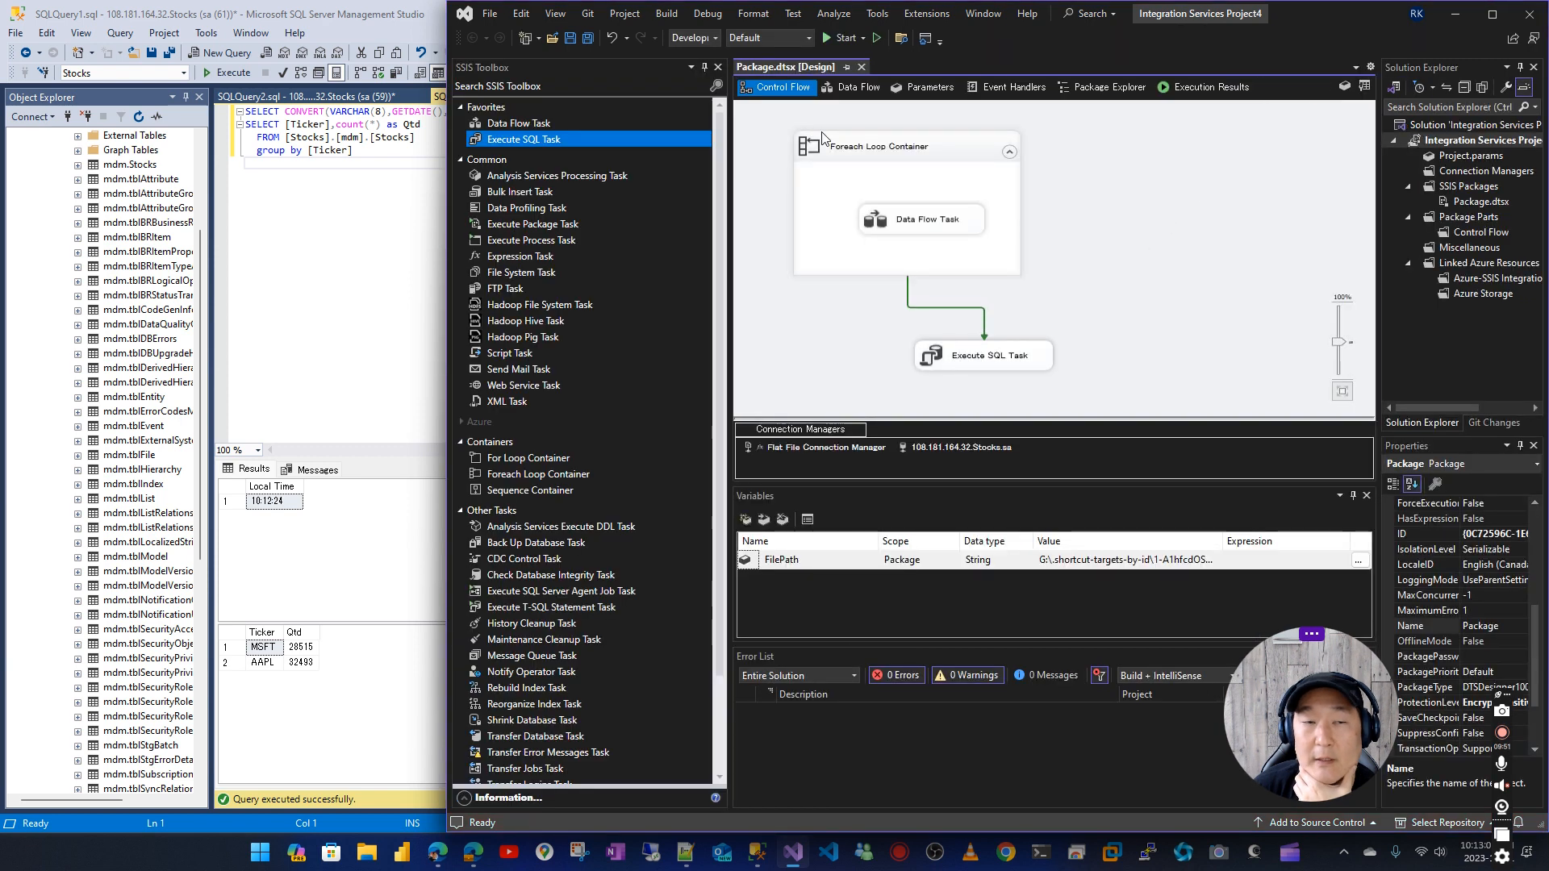
pyautogui.click(370, 277)
pyautogui.click(231, 73)
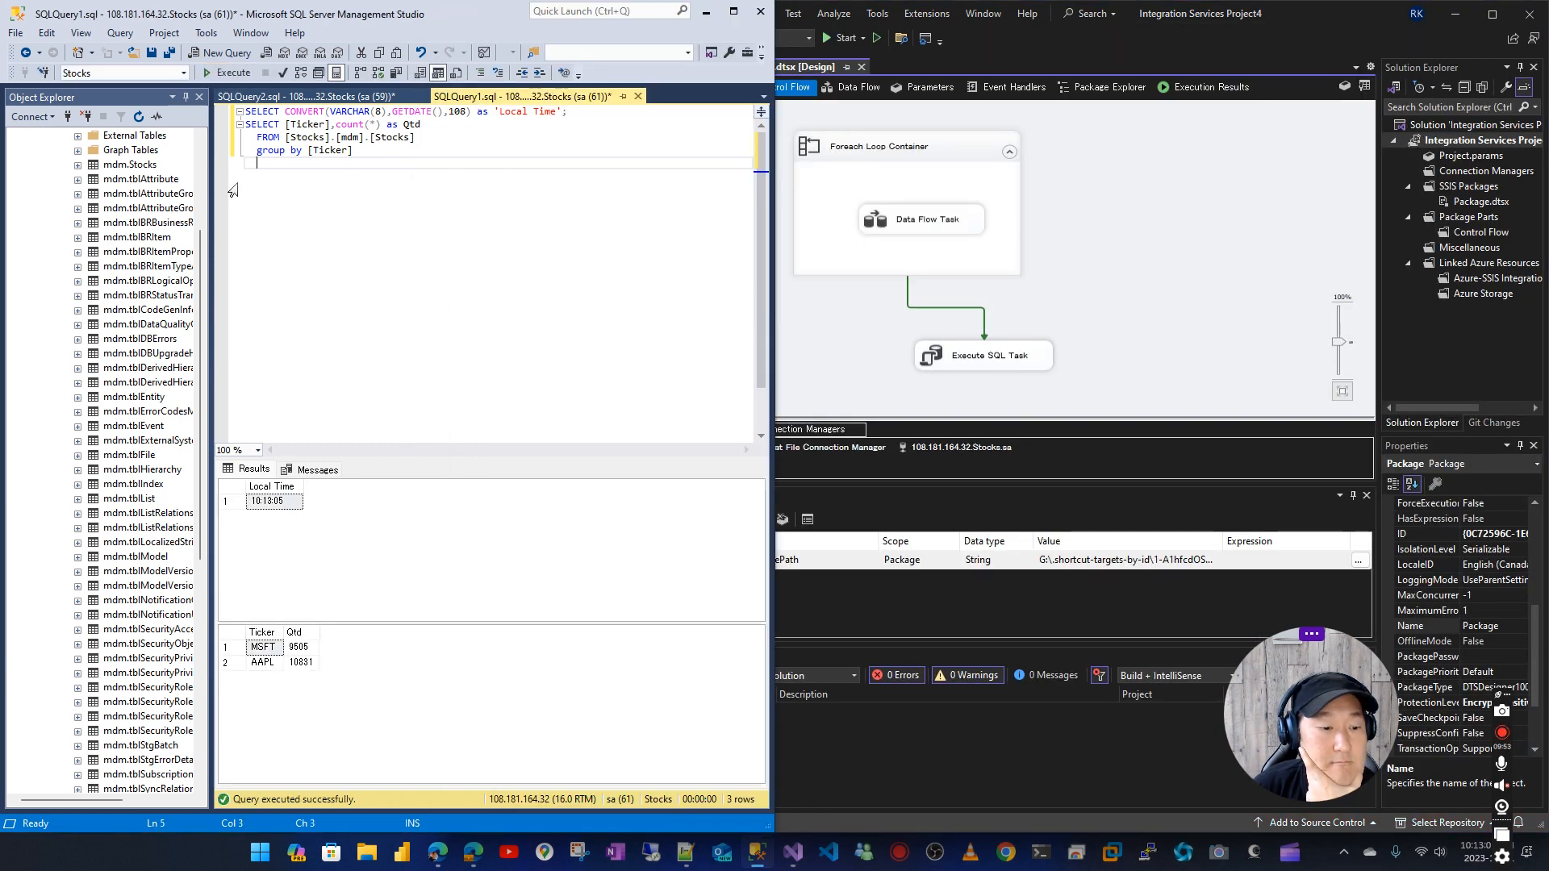